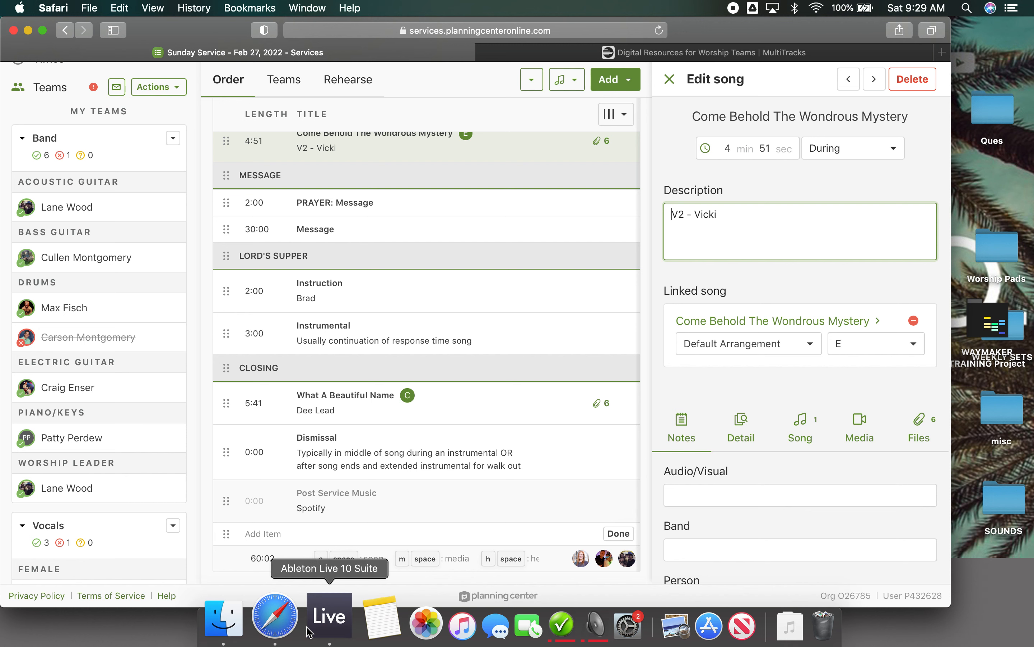
- Open the Parkridge Church account overview on MultiTracks and search the recent purchases for "WHAT A BEAU"
left_click(690, 53)
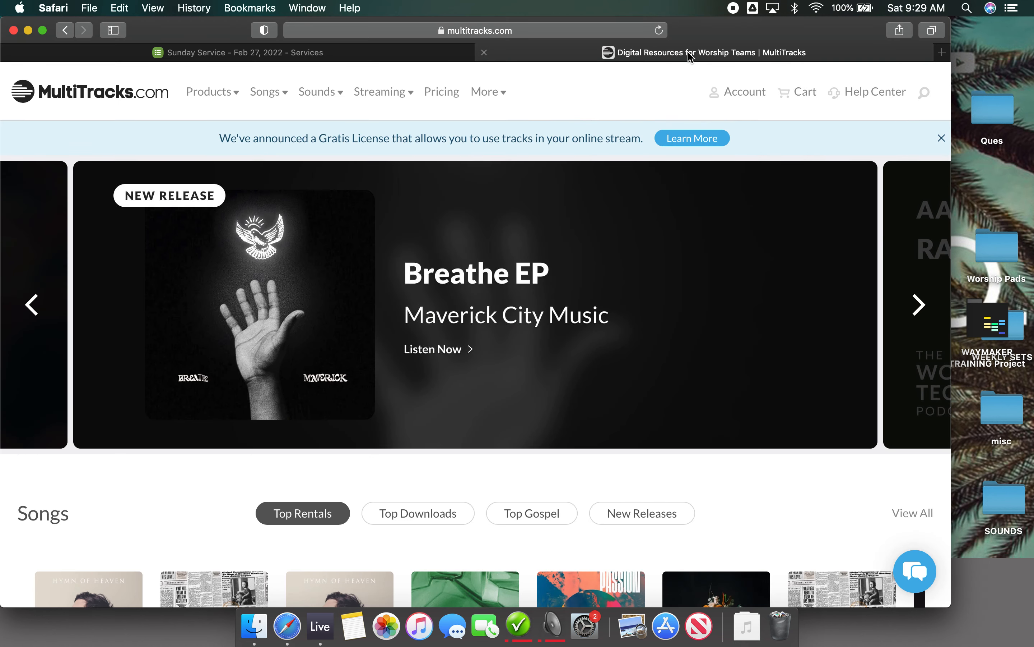
mouse_move(744, 94)
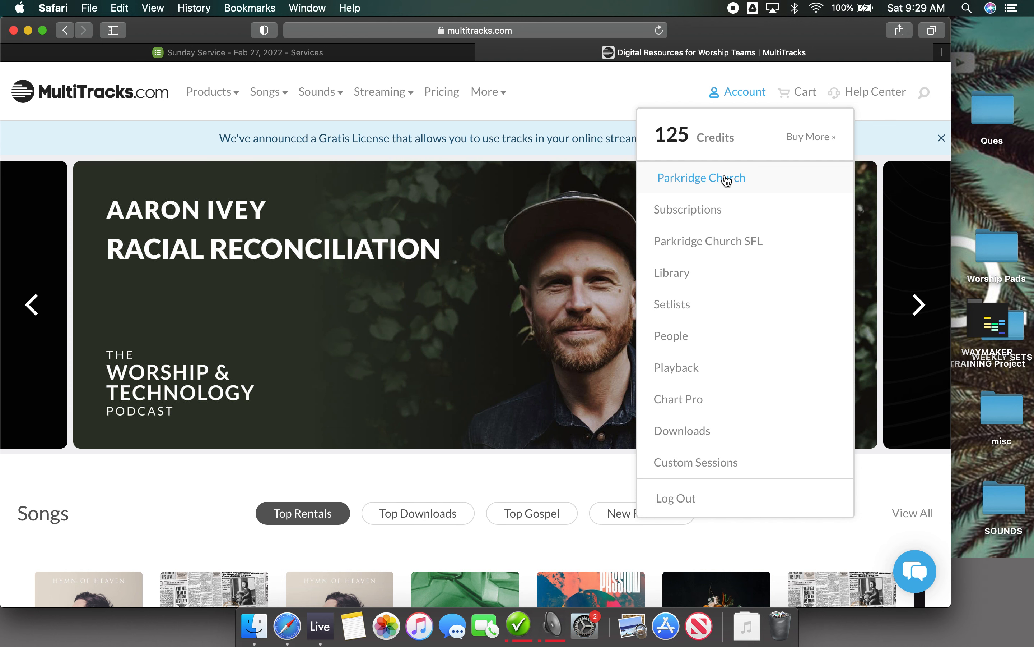
left_click(726, 179)
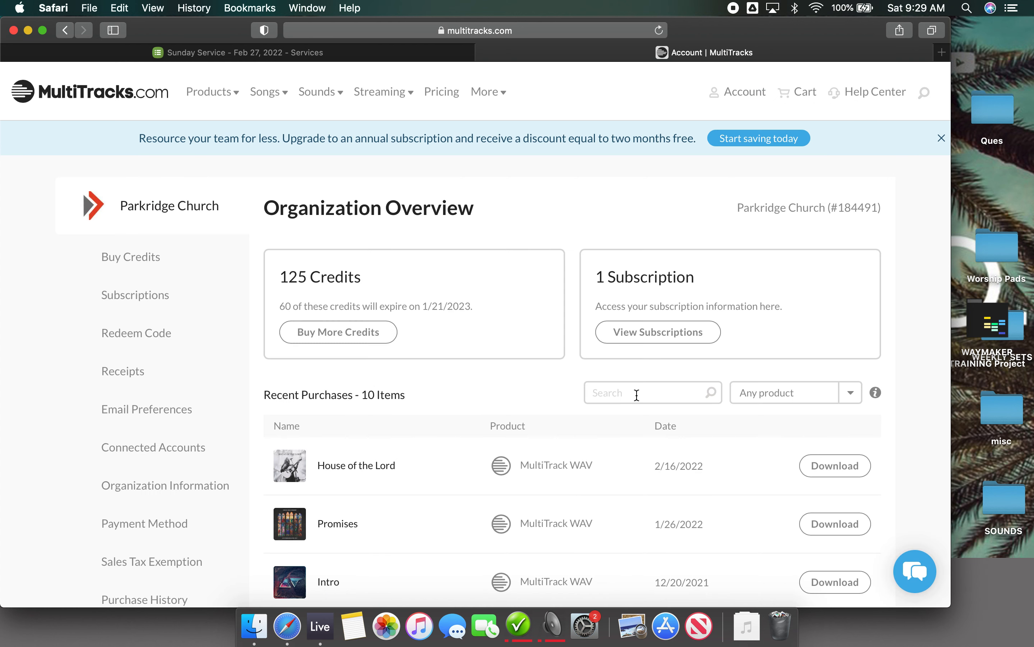
left_click(611, 393)
type("WHAT A BEAU")
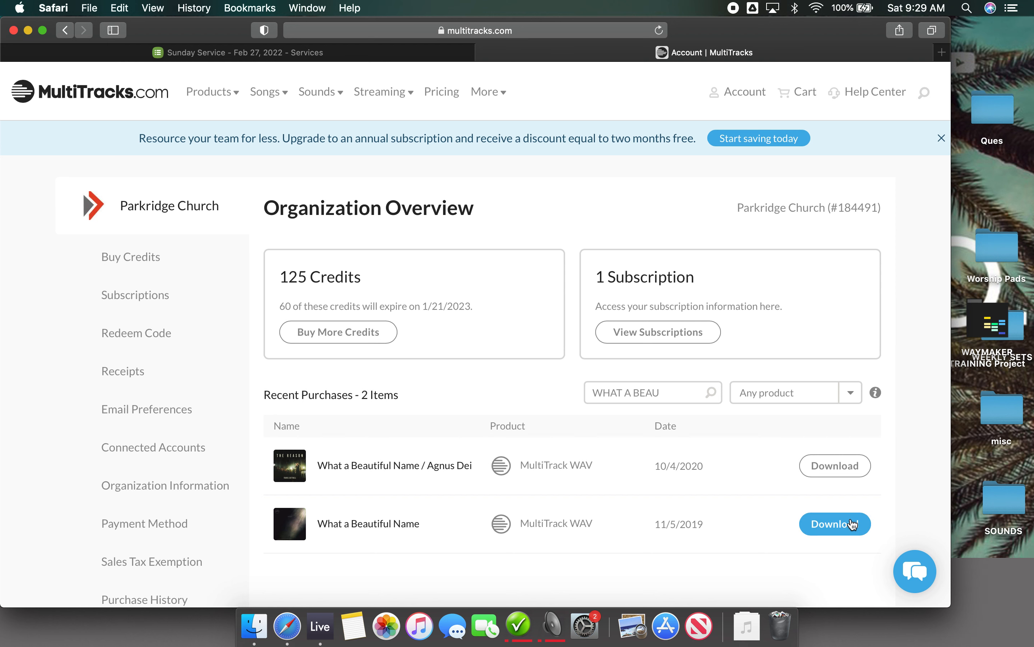
- Check the service plan for the song's key, and request and download the WAV Low -2 C version of What a Beautiful Name
left_click(335, 51)
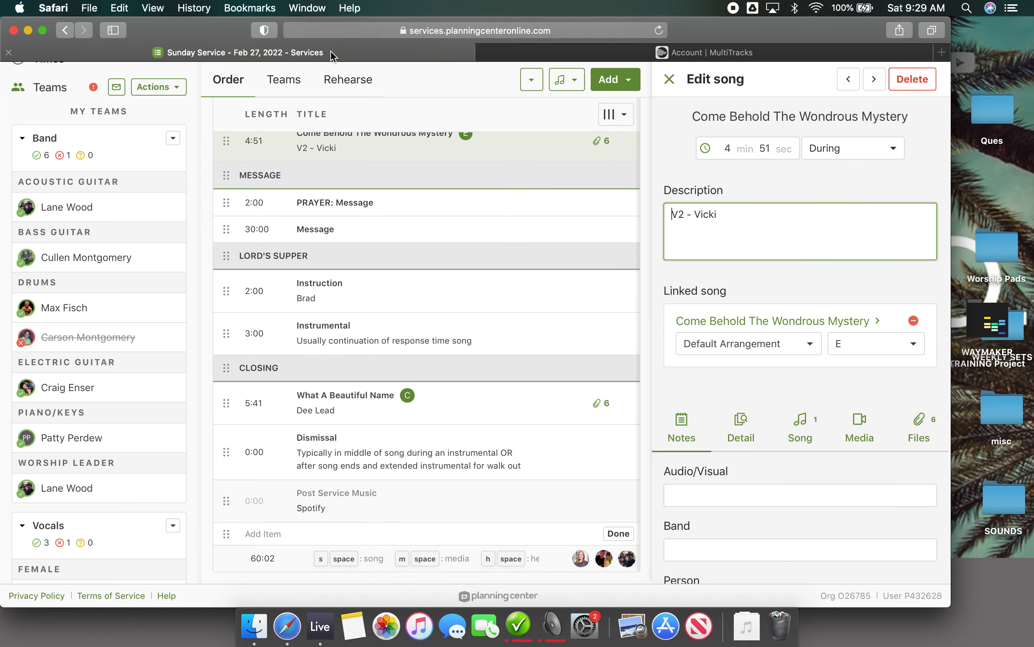
left_click(722, 51)
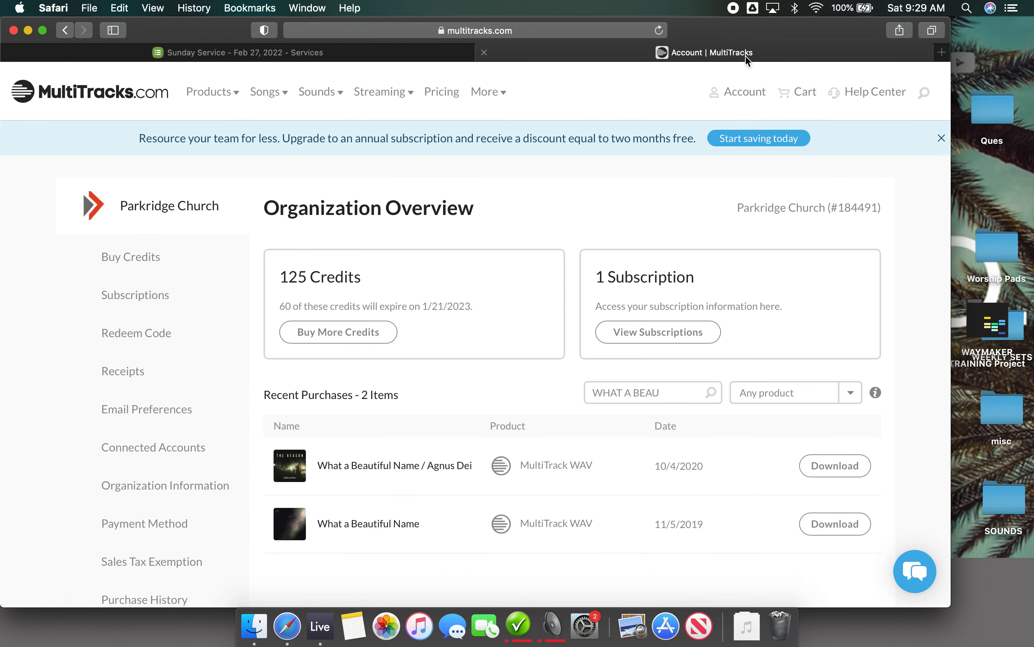
left_click(842, 525)
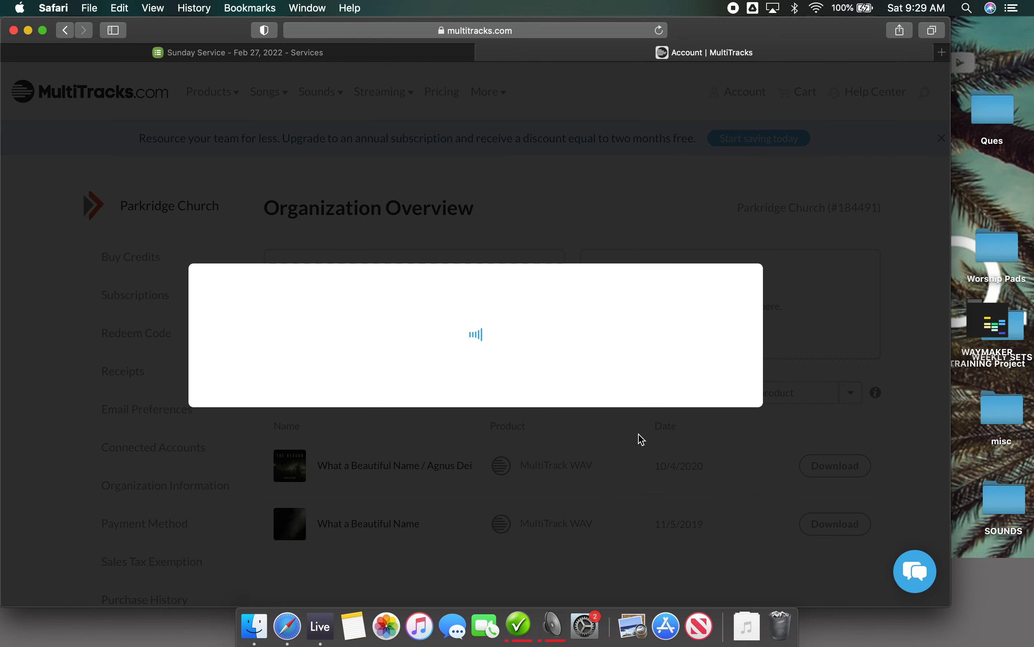
scroll(639, 438, "down", 5)
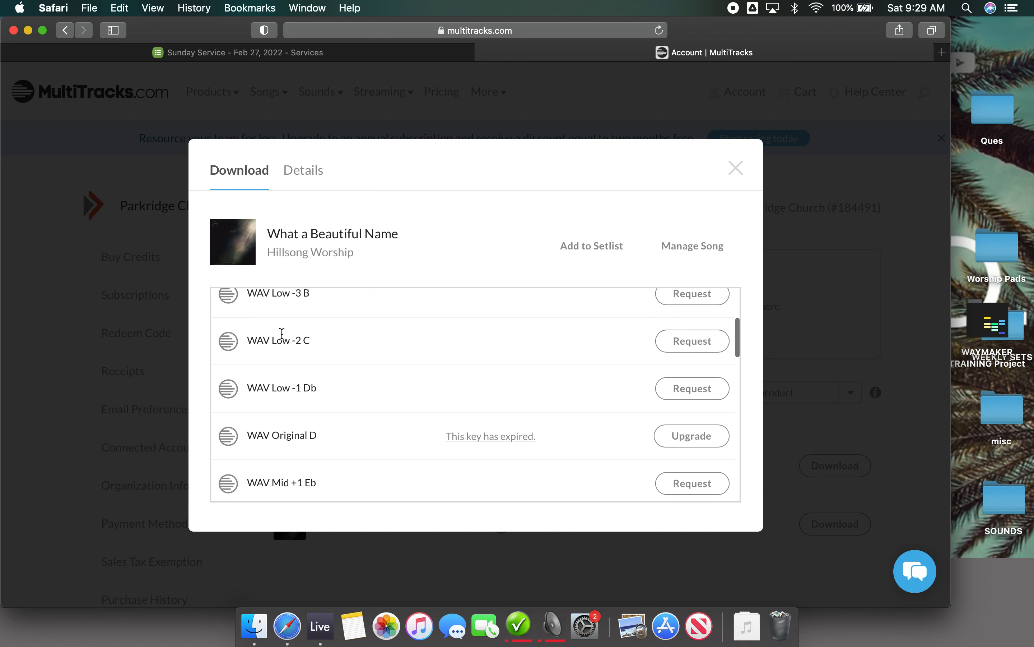
left_click(703, 345)
left_click(695, 344)
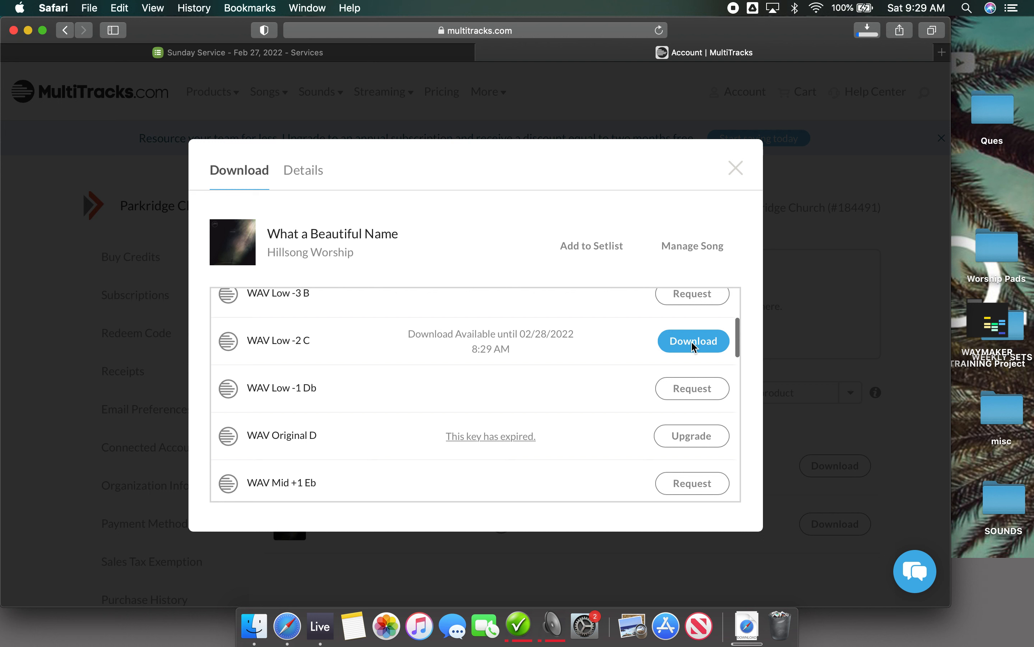
- Switch to Ableton Live and examine the set's overall timeline and the arrangement of the first two songs
left_click(324, 625)
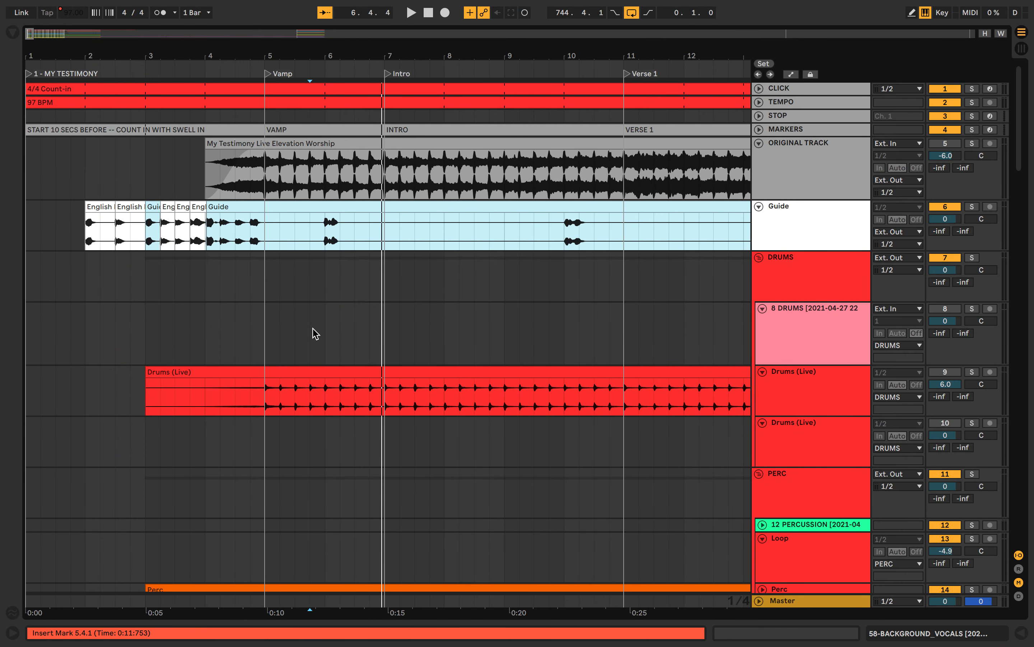
scroll(282, 329, "right", 2)
scroll(282, 329, "left", 2)
scroll(281, 329, "down", 10)
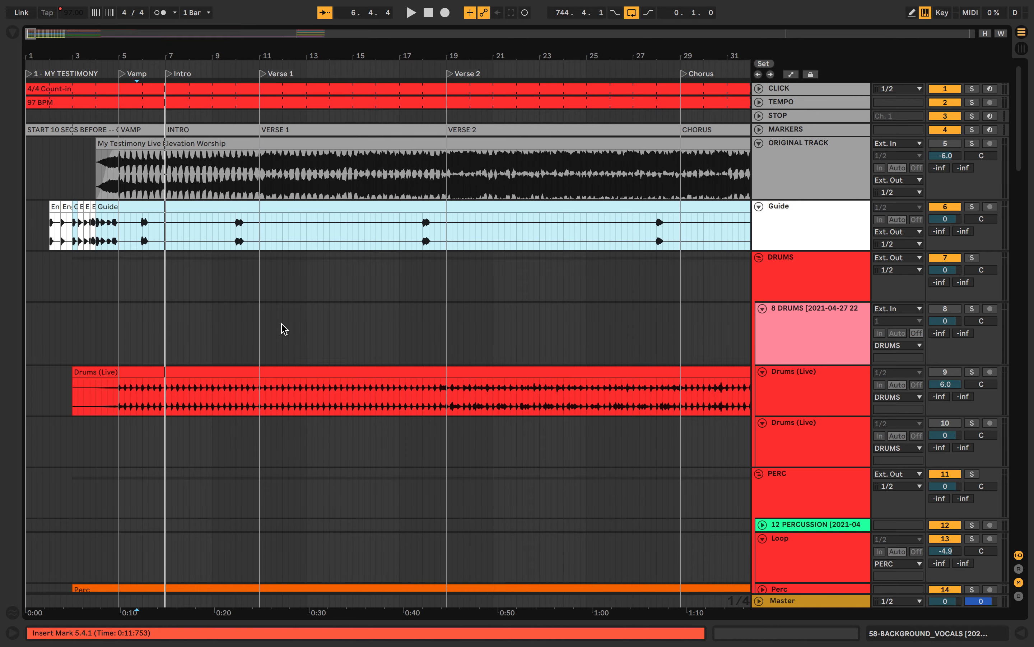
scroll(282, 330, "down", 5)
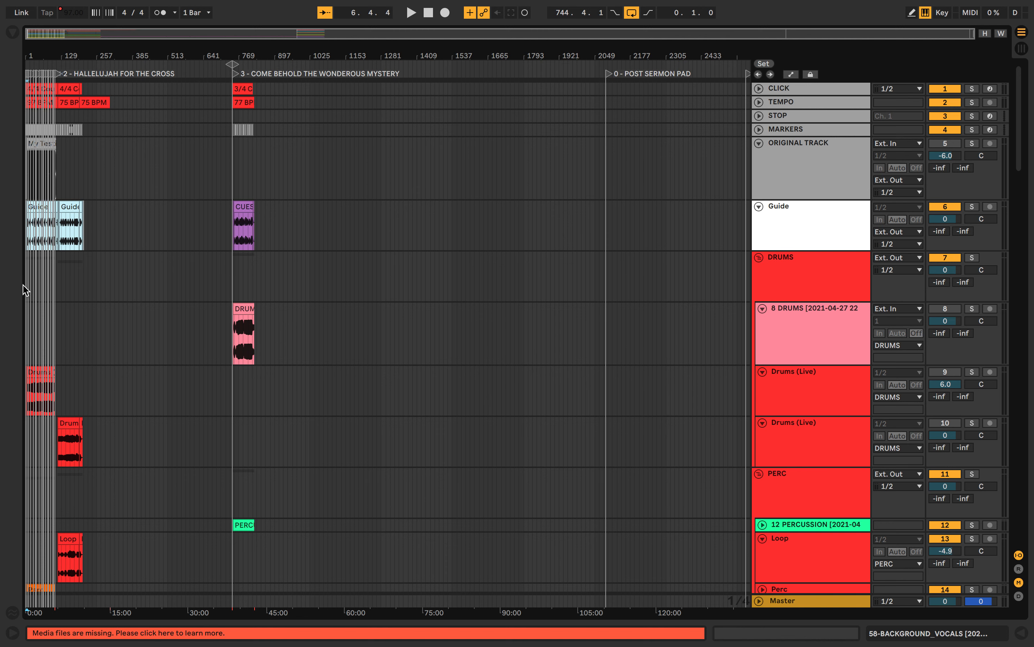
key("plus")
key("plus")
key("plus")
key("plus")
key("plus")
key("plus")
key("plus")
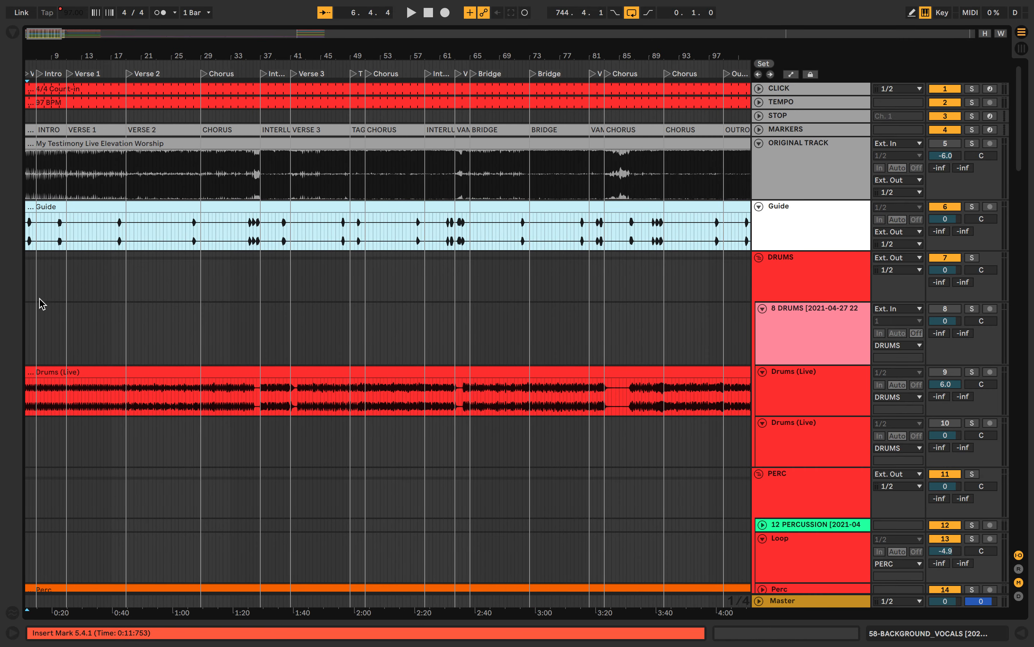
key("minus")
key("minus")
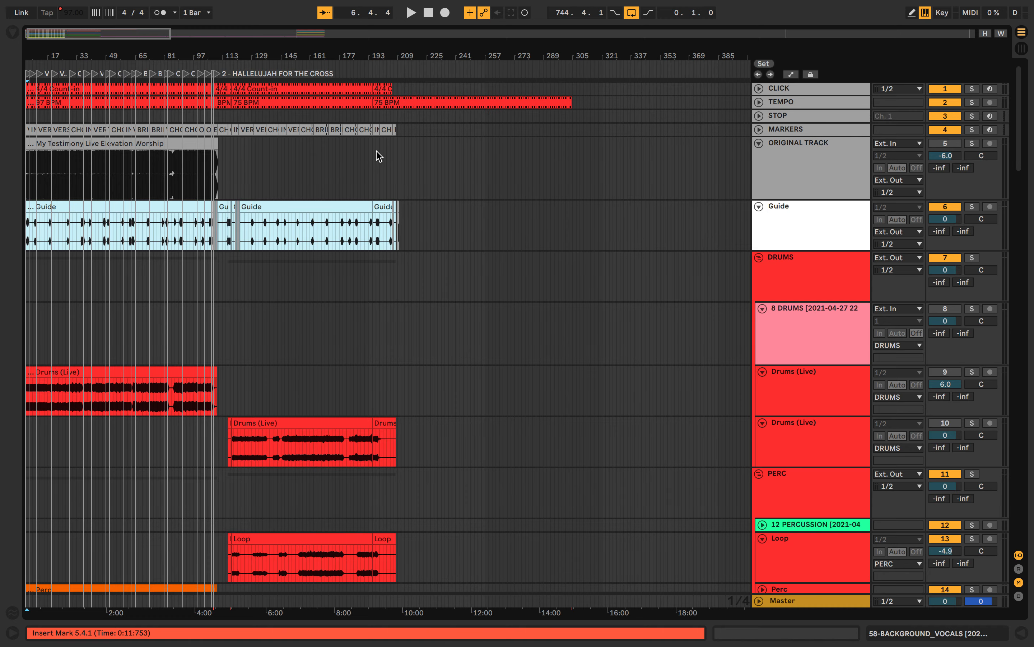
- Examine the tracks of song 3, Come Behold The Wonderous Mystery, from the click and cues to the drone pads and vocals
scroll(377, 156, "right", 15)
scroll(377, 156, "right", 5)
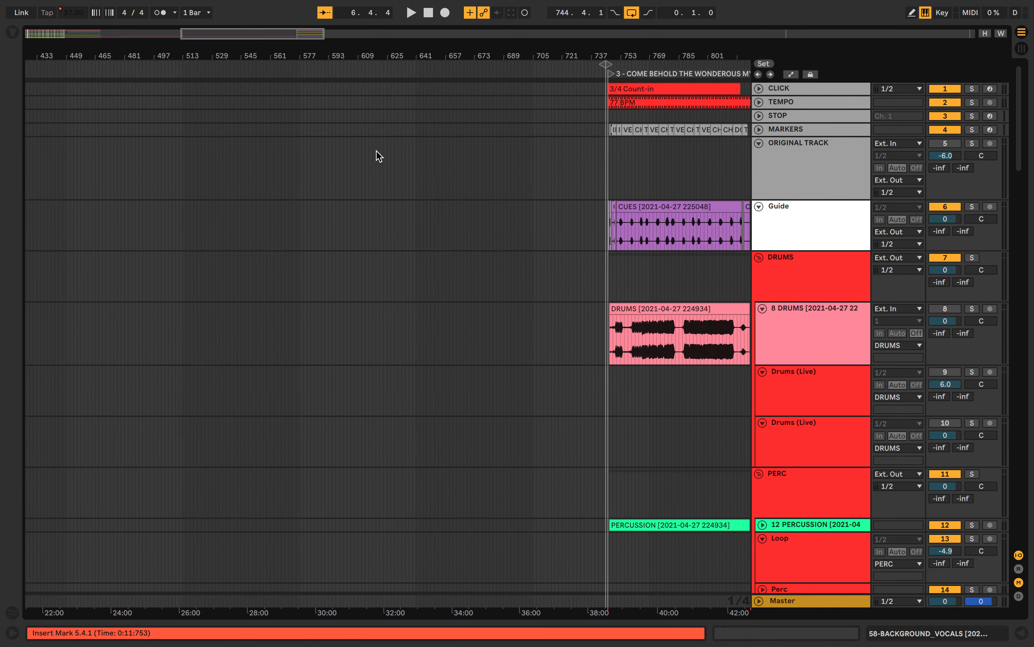
scroll(377, 155, "down", 10)
scroll(377, 155, "left", 5)
scroll(377, 155, "down", 15)
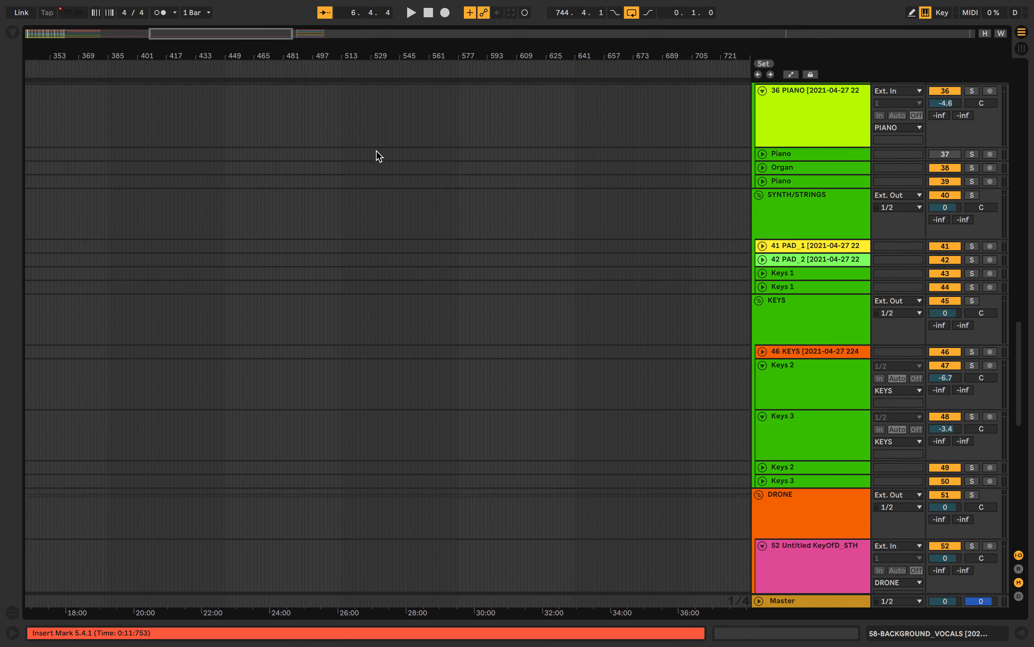
scroll(377, 155, "left", 2)
scroll(432, 220, "up", 20)
scroll(432, 220, "left", 1)
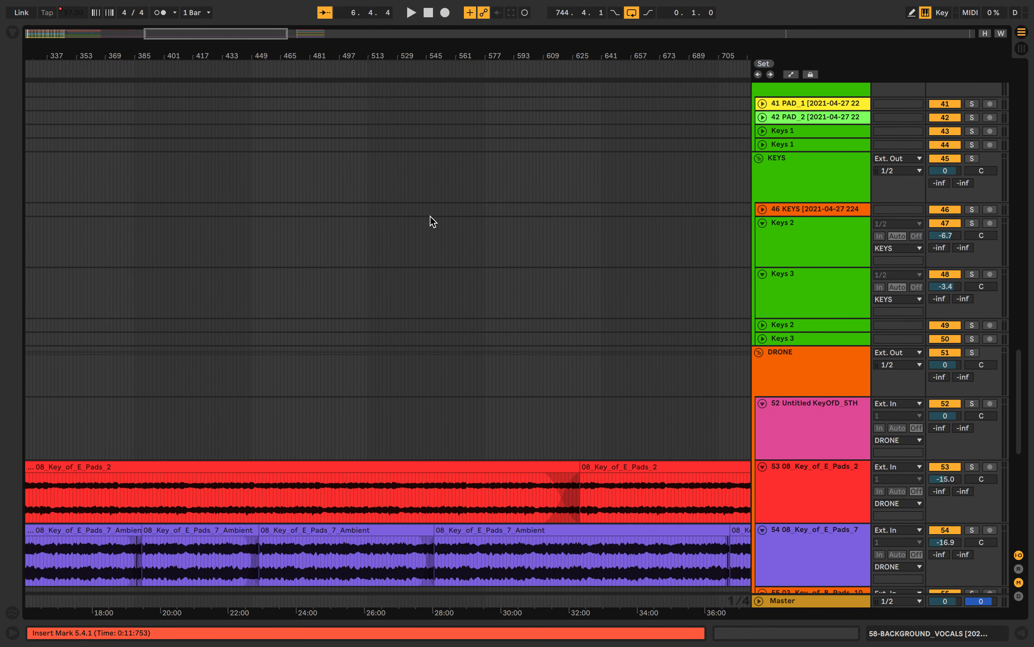
scroll(433, 221, "right", 10)
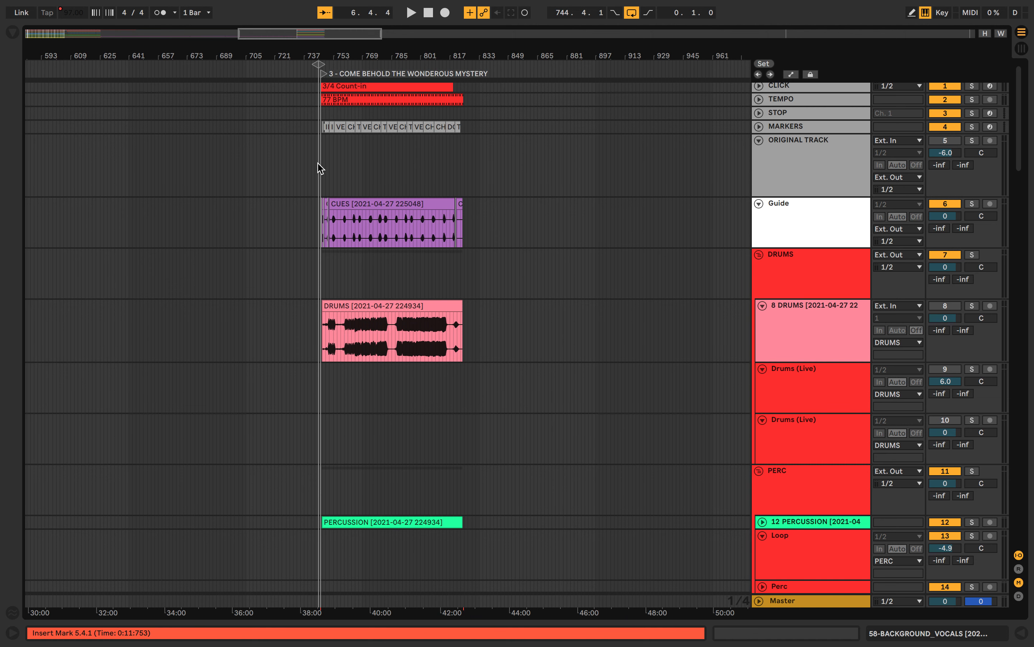
scroll(533, 332, "down", 5)
scroll(532, 332, "down", 15)
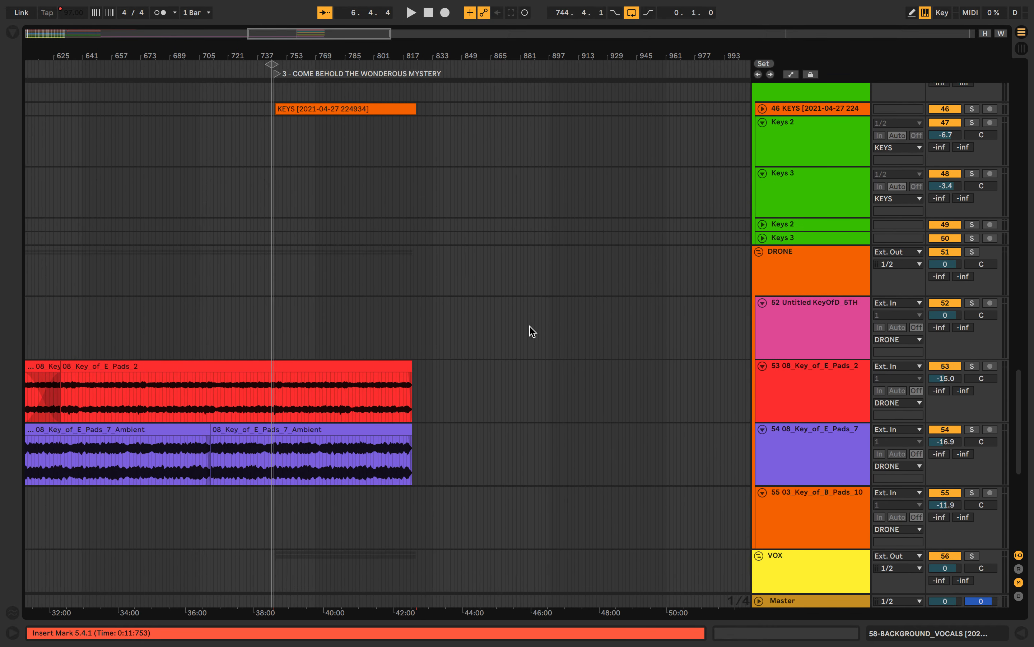
scroll(533, 331, "down", 2)
scroll(575, 249, "up", 10)
scroll(577, 250, "up", 15)
scroll(533, 245, "right", 5)
scroll(535, 246, "right", 2)
scroll(536, 246, "left", 8)
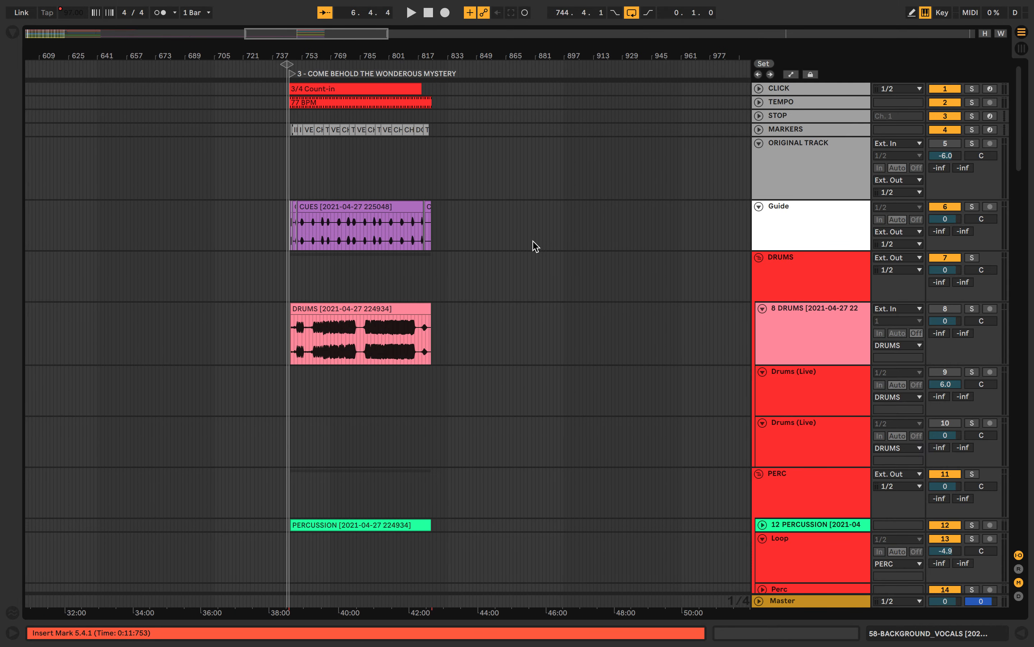
- Delete the "0 - POST SERMON PAD" locator from the arrangement timeline
scroll(536, 246, "right", 1)
scroll(487, 238, "right", 5)
scroll(494, 243, "right", 20)
scroll(494, 243, "down", 1)
scroll(494, 242, "up", 1)
scroll(494, 243, "right", 20)
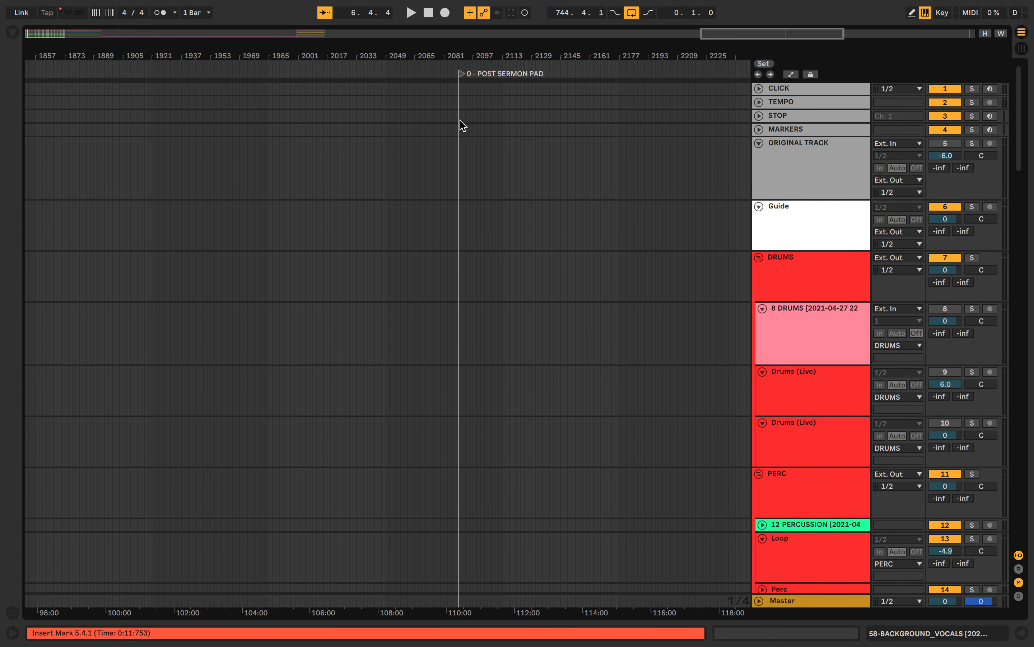
scroll(517, 164, "right", 2)
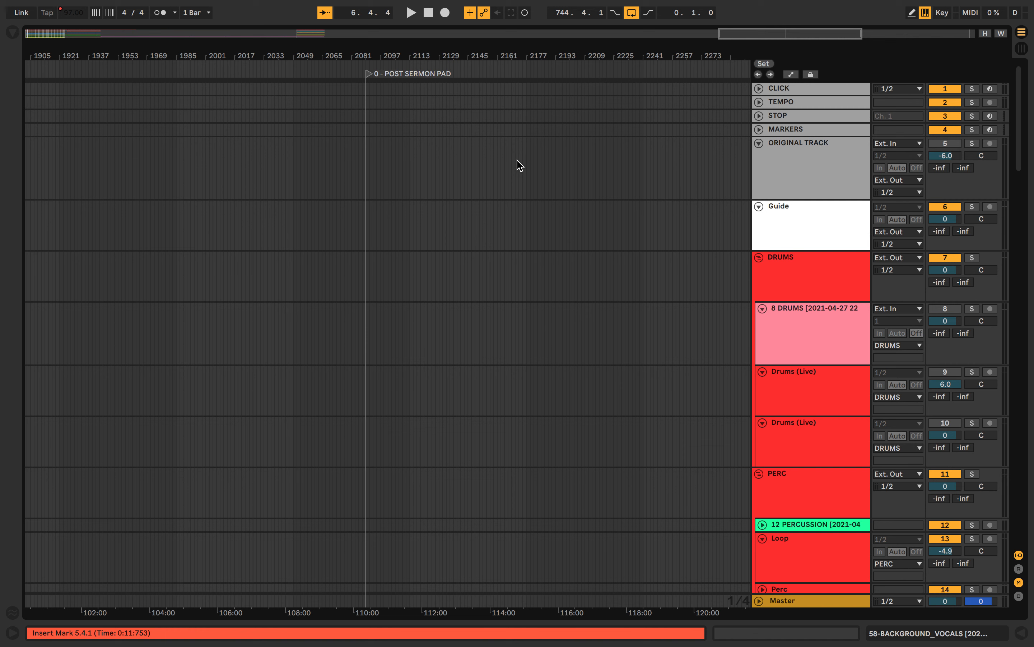
left_click(369, 74)
key("Delete")
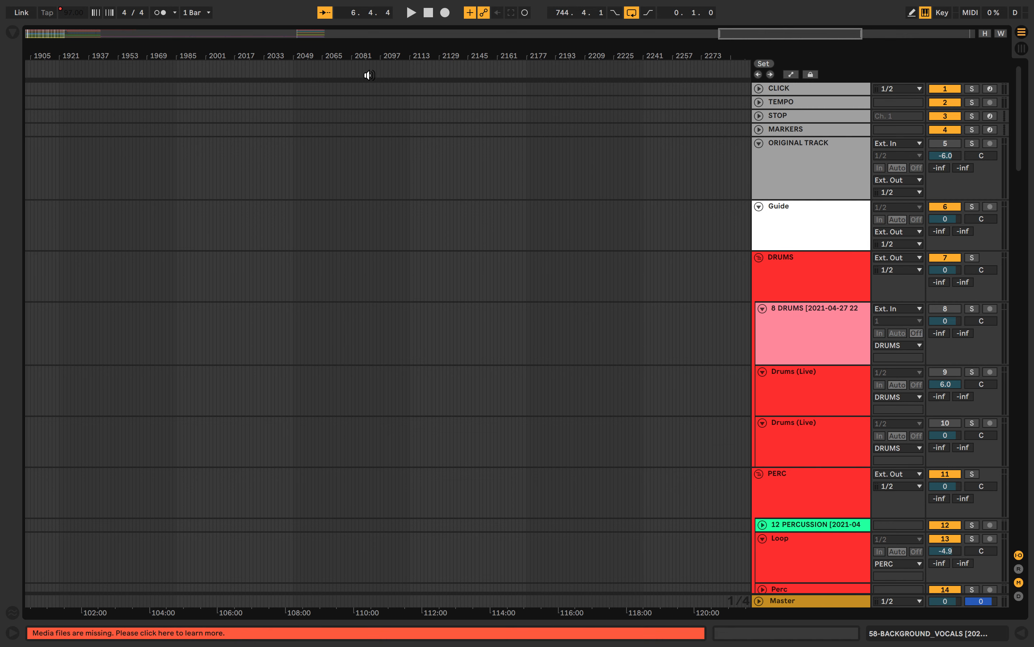
scroll(473, 250, "right", 12)
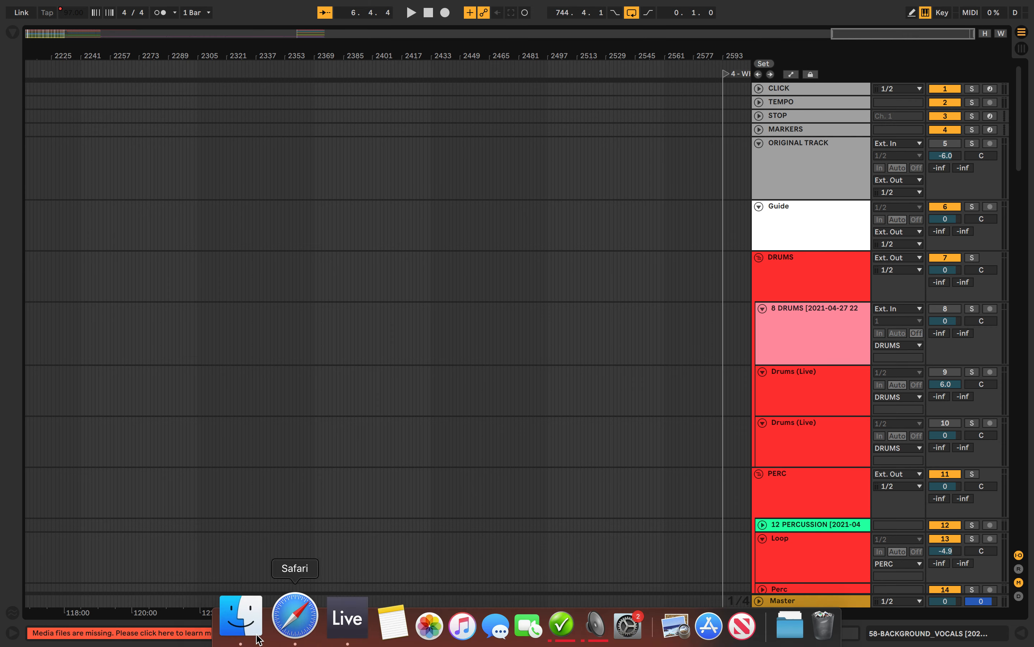
- Switch to Finder, open Ableton > Stems on the Parkridge drive, and put the downloaded What a Beautiful Name folder in C into Raw Stems
left_click(252, 625)
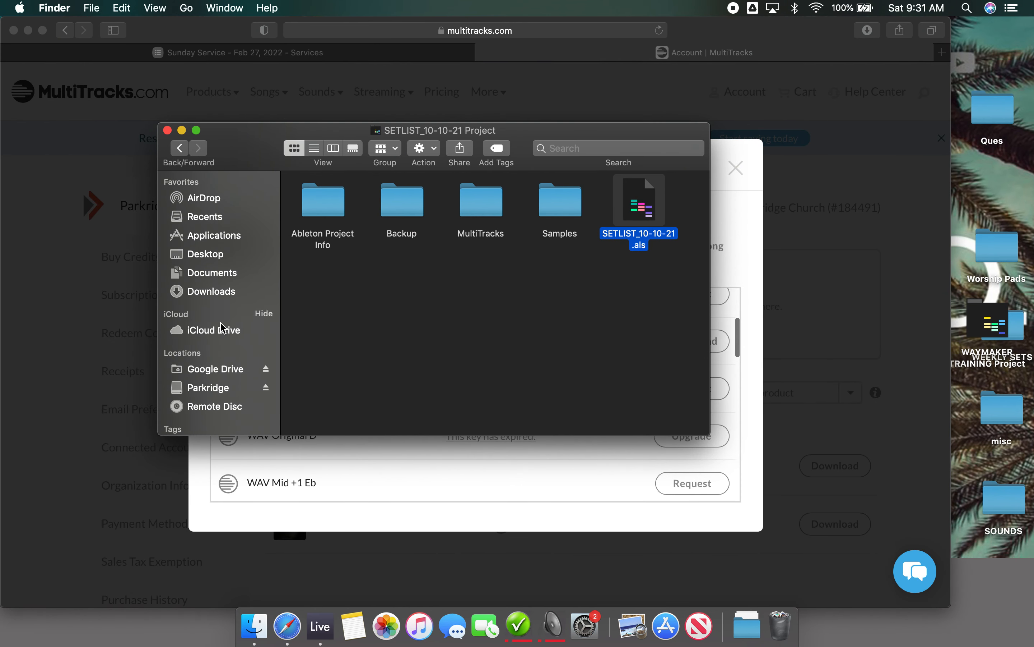
left_click(189, 391)
double_click(333, 205)
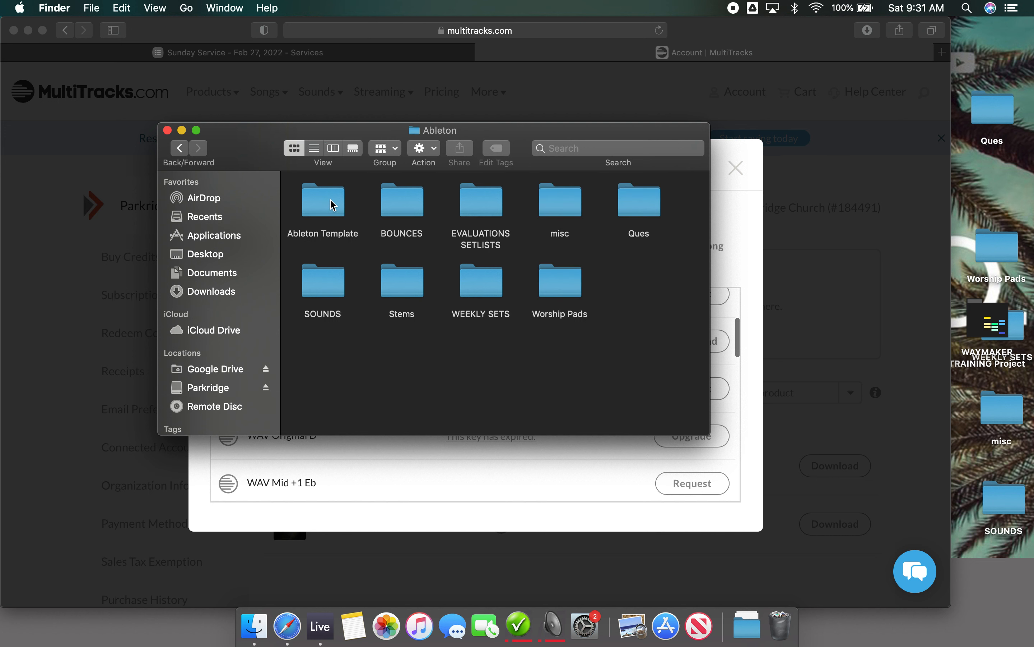
double_click(409, 294)
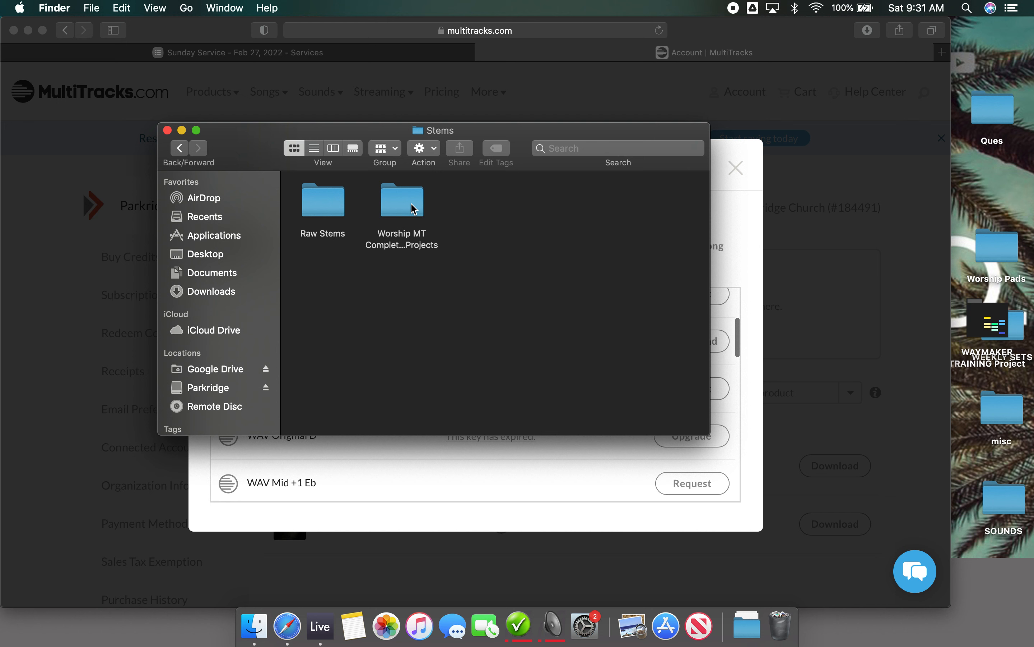
left_click(747, 625)
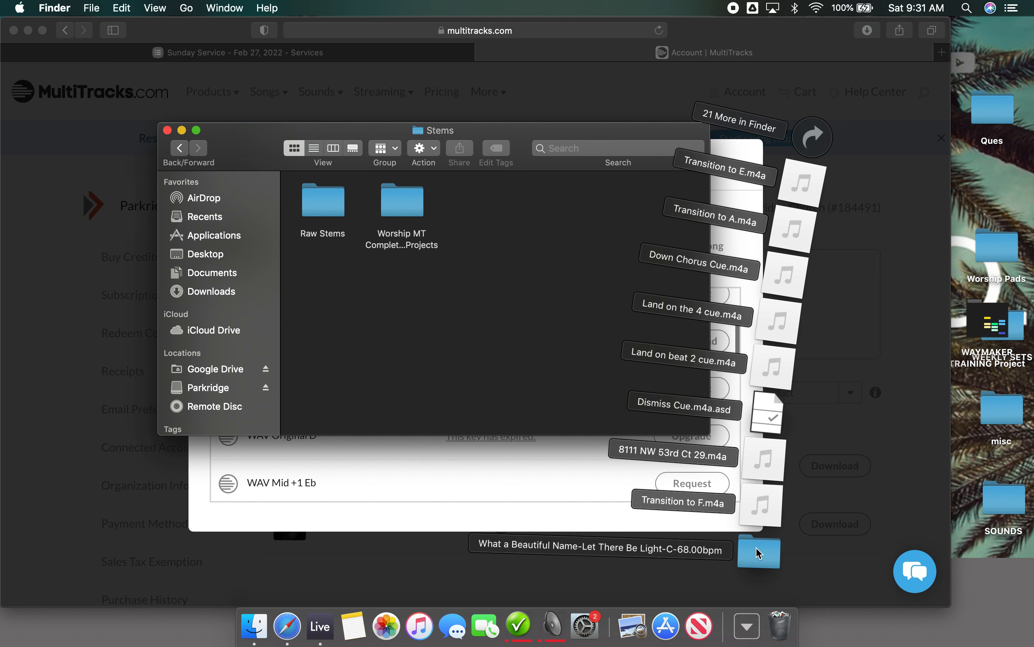
left_click_drag(753, 553, 321, 219)
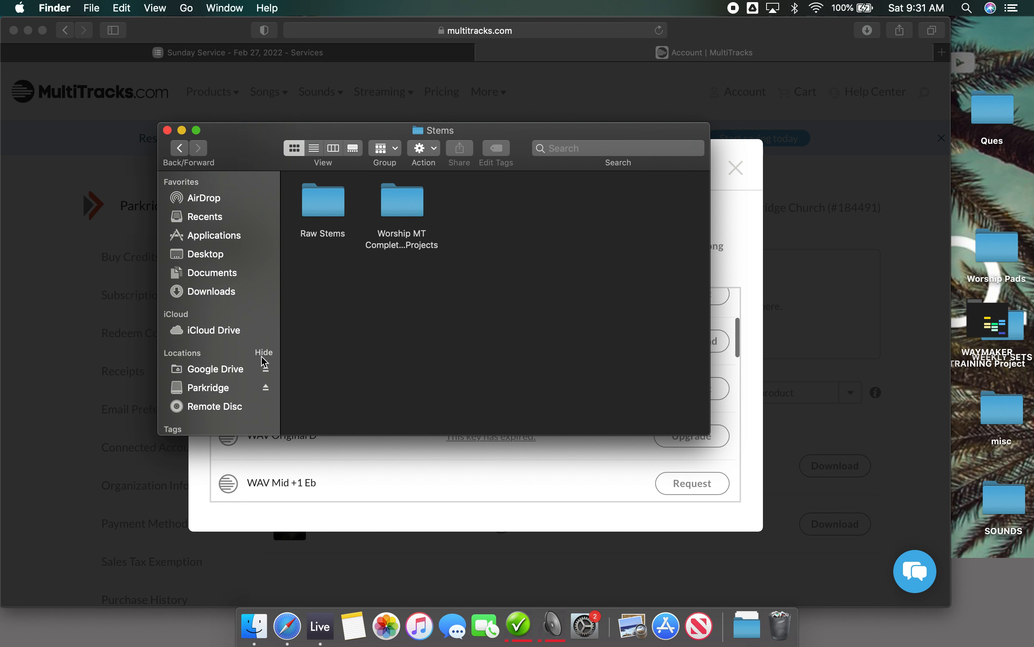
- Open the Raw Stems folder and inspect the contents of the two What a Beautiful Name folders
left_click(335, 205)
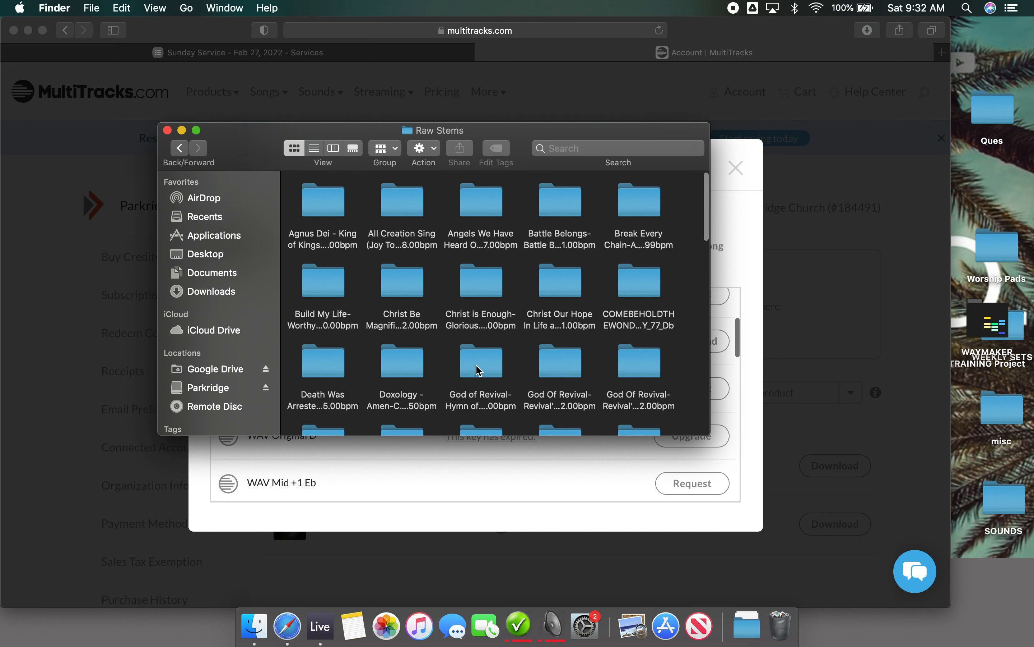
scroll(475, 365, "down", 15)
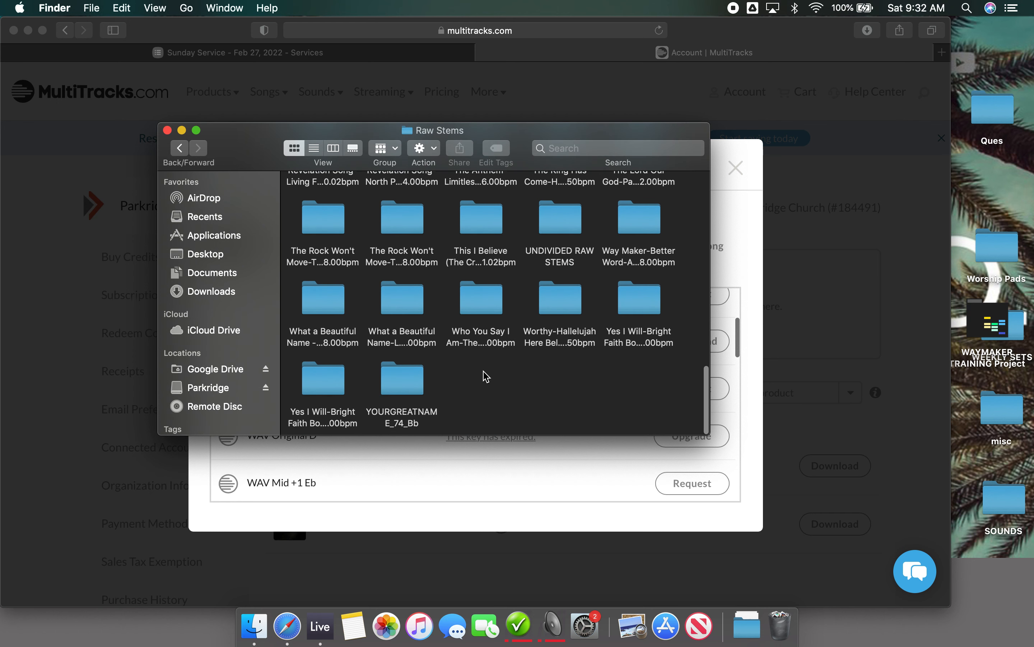
scroll(486, 376, "up", 1)
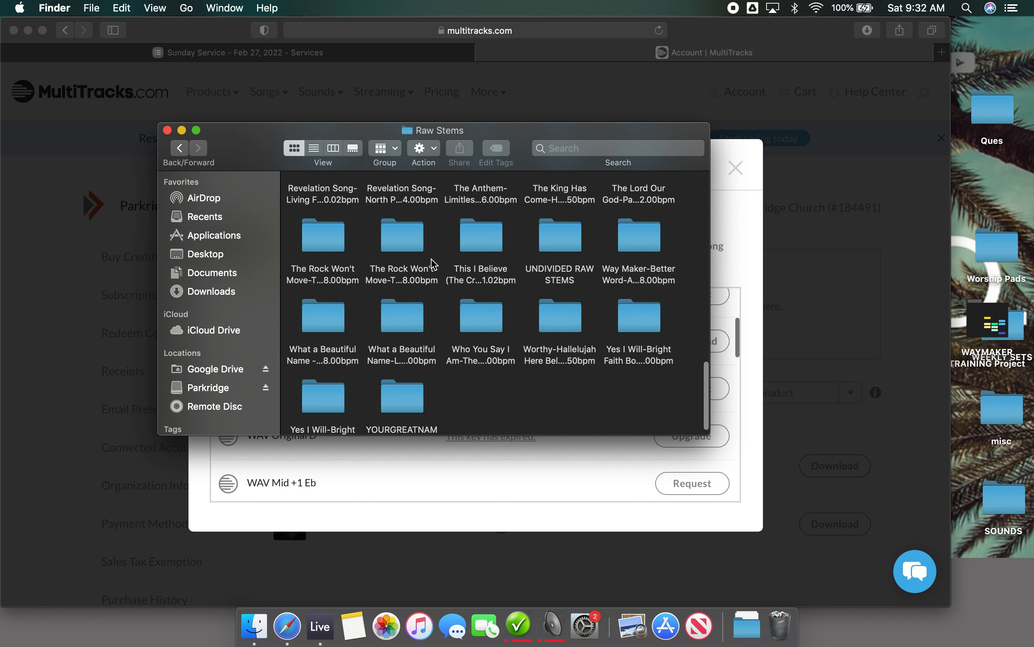
double_click(403, 318)
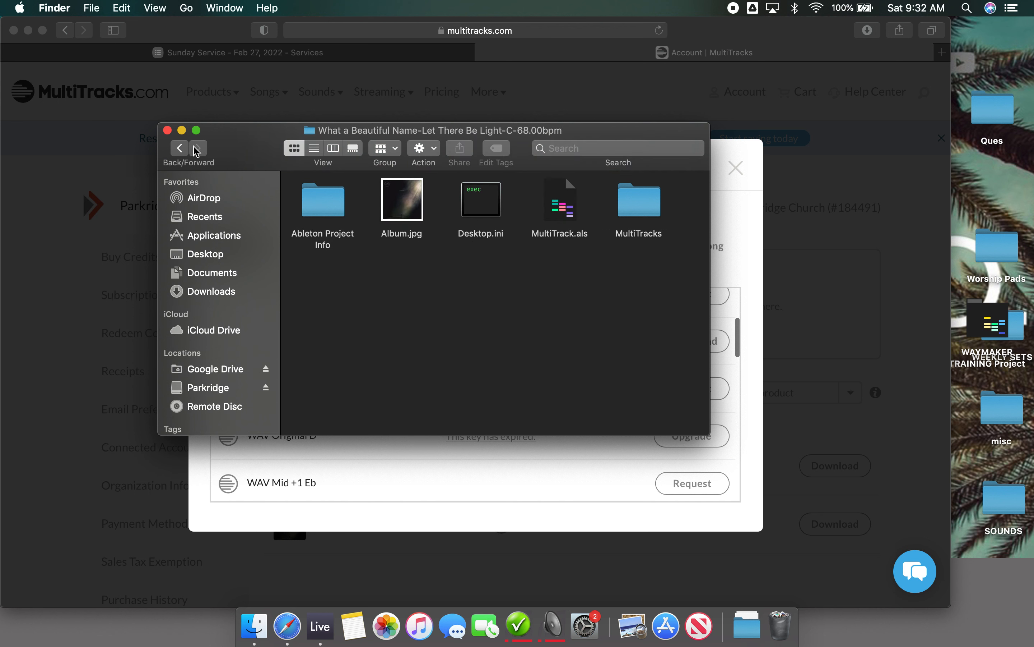
left_click(180, 150)
double_click(321, 326)
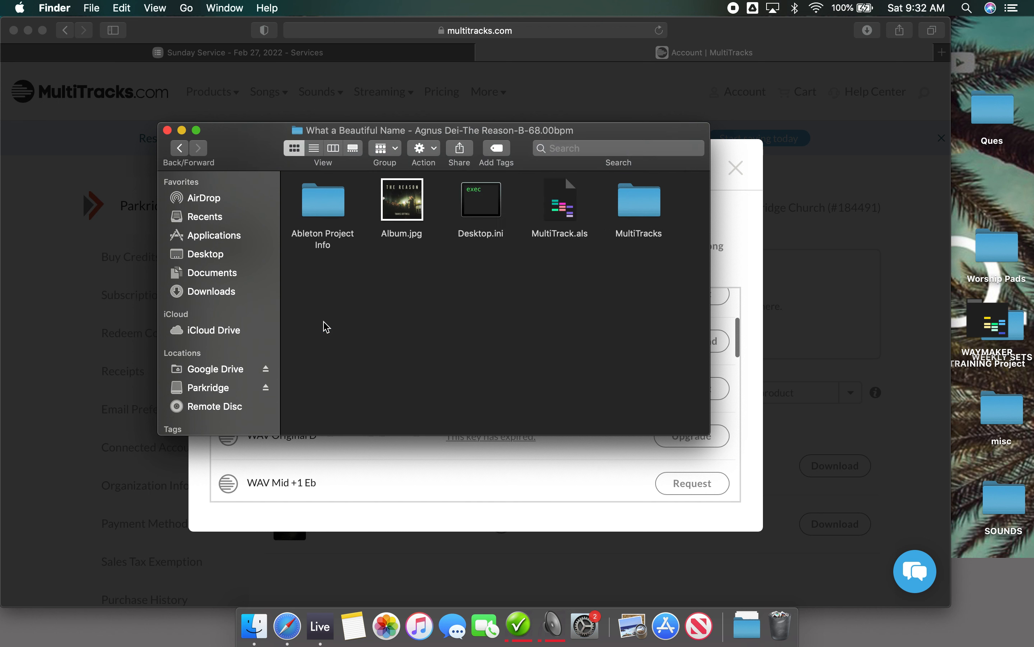
left_click(179, 150)
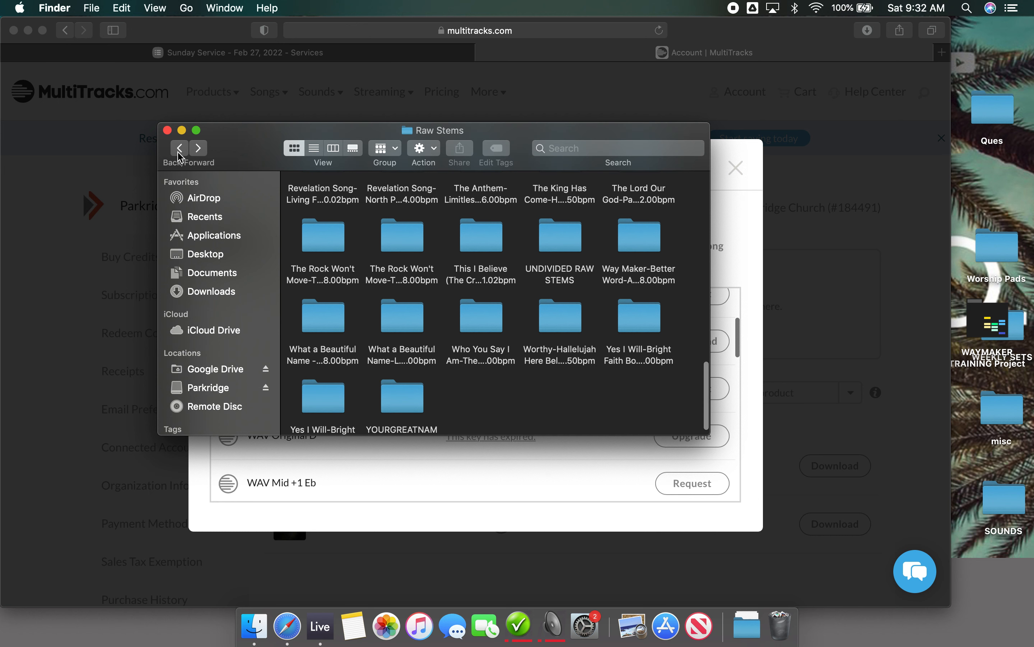
- Open MultiTrack.als from the What a Beautiful Name-Let There Be Light-C-68.00bpm folder in Live, saving the changes to SETLIST_02-27-22
left_click(393, 313)
double_click(391, 312)
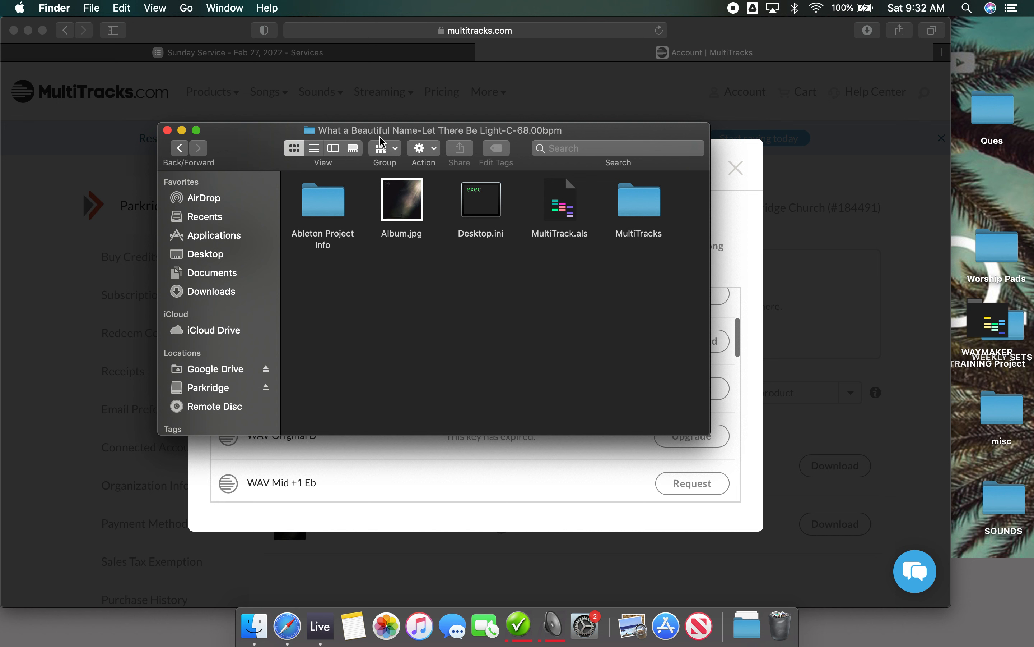
double_click(562, 210)
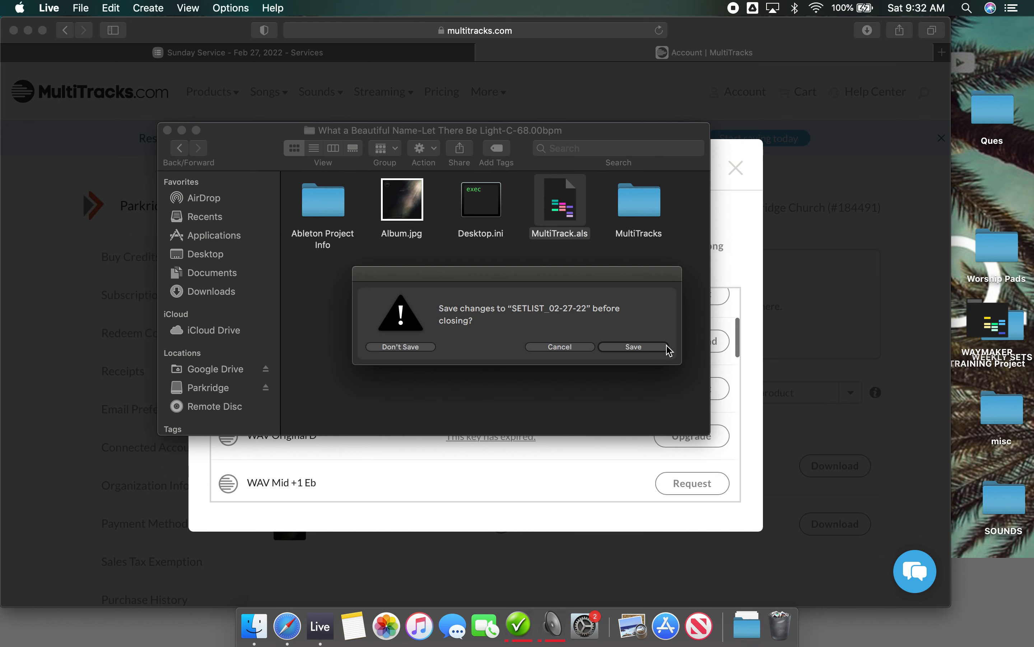
left_click(640, 347)
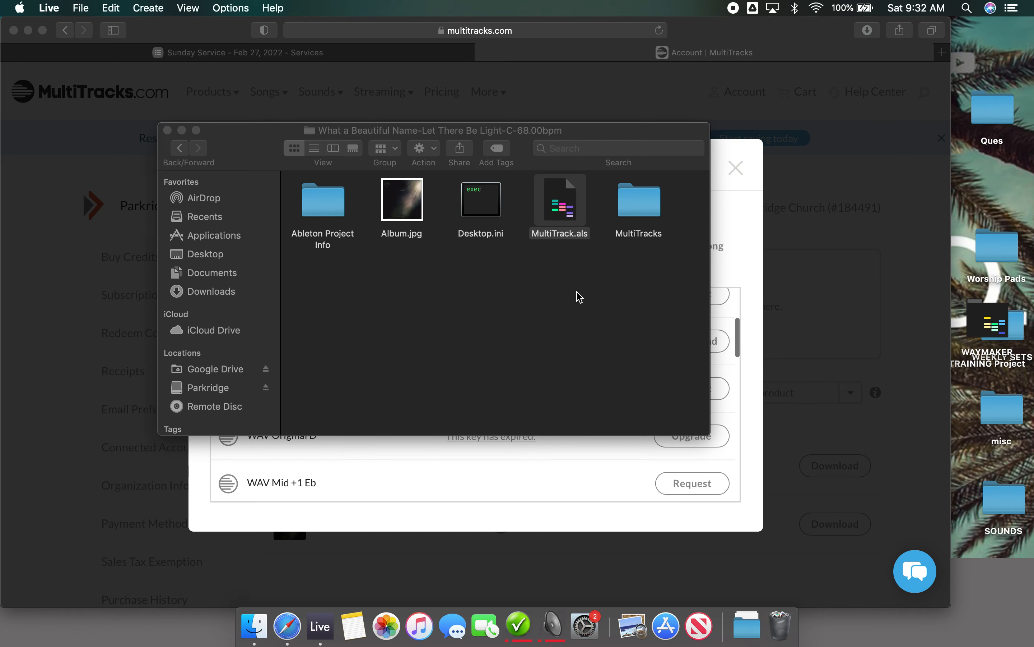
left_click(332, 620)
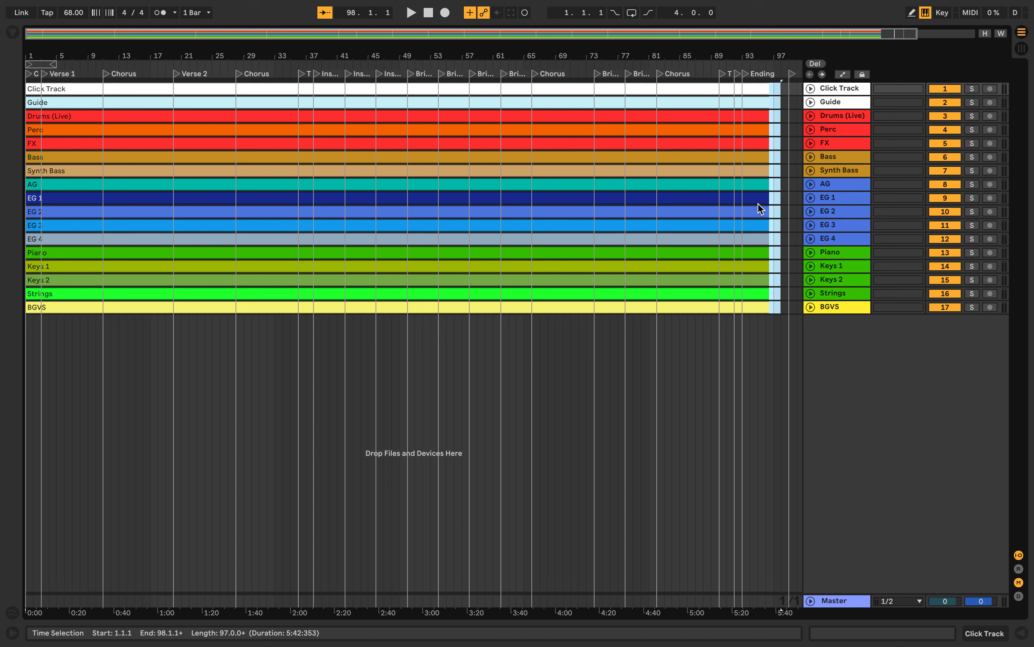
- Find Live Set Template 9.als under Ableton Template on the Parkridge drive in the browser and list its tracks
left_click(13, 34)
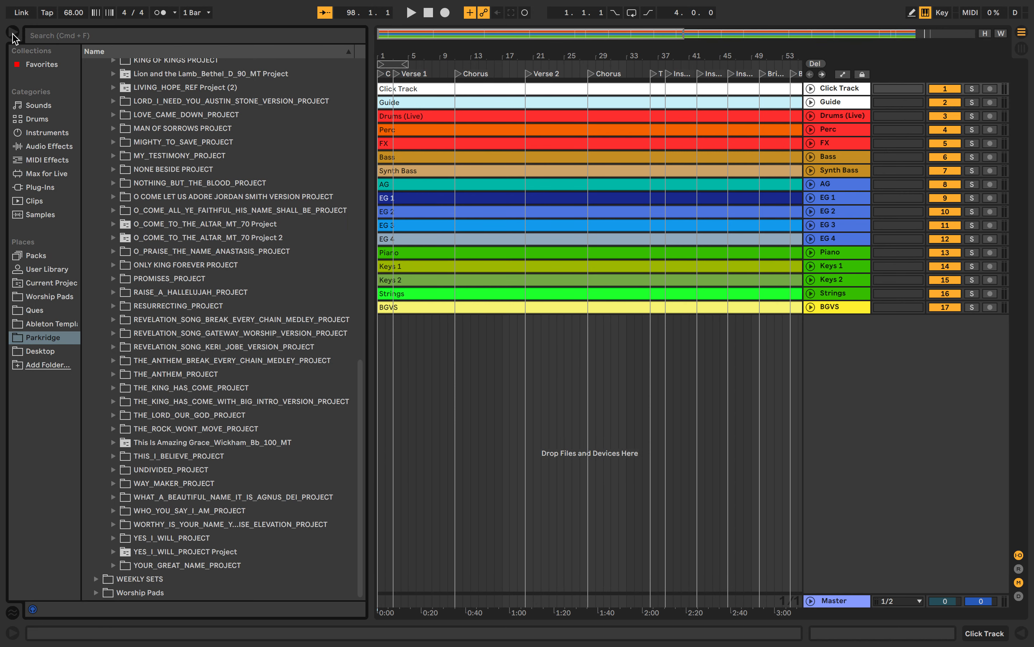
scroll(183, 261, "up", 15)
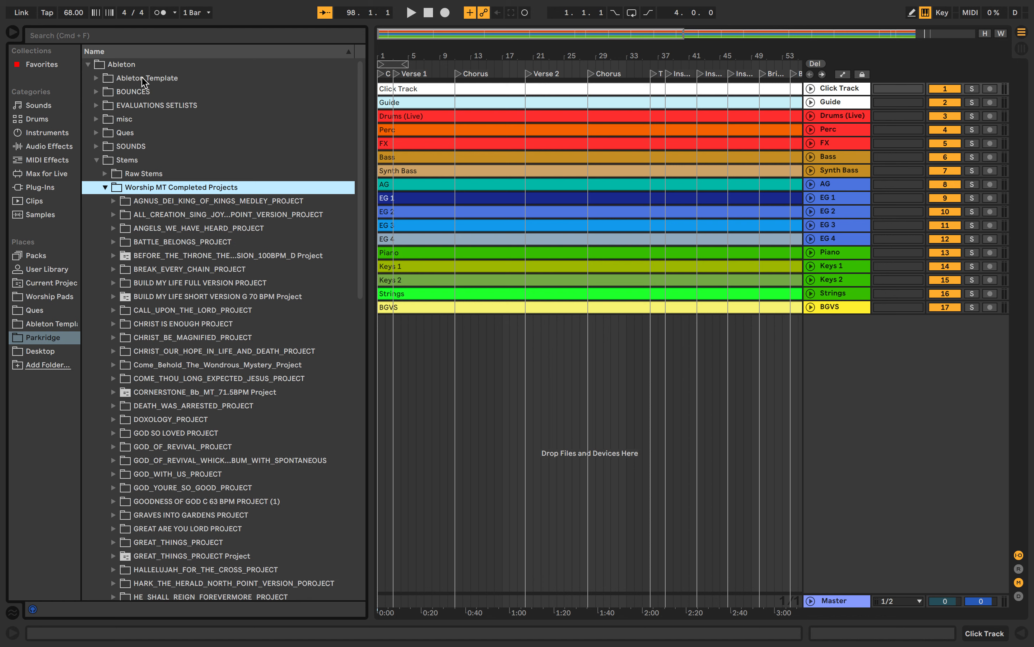
left_click(95, 79)
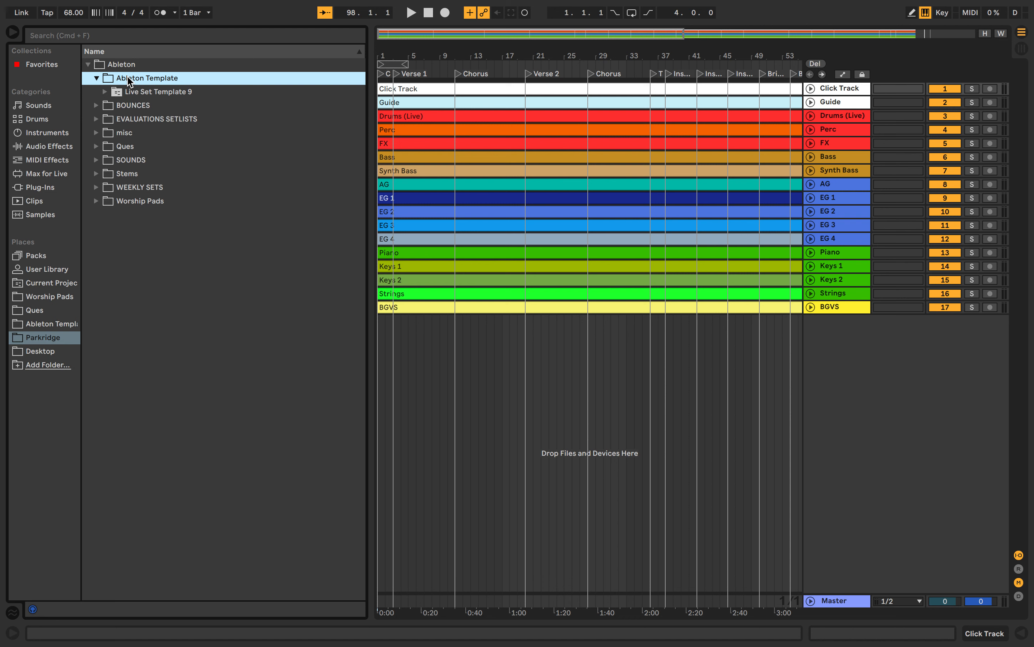
left_click(106, 92)
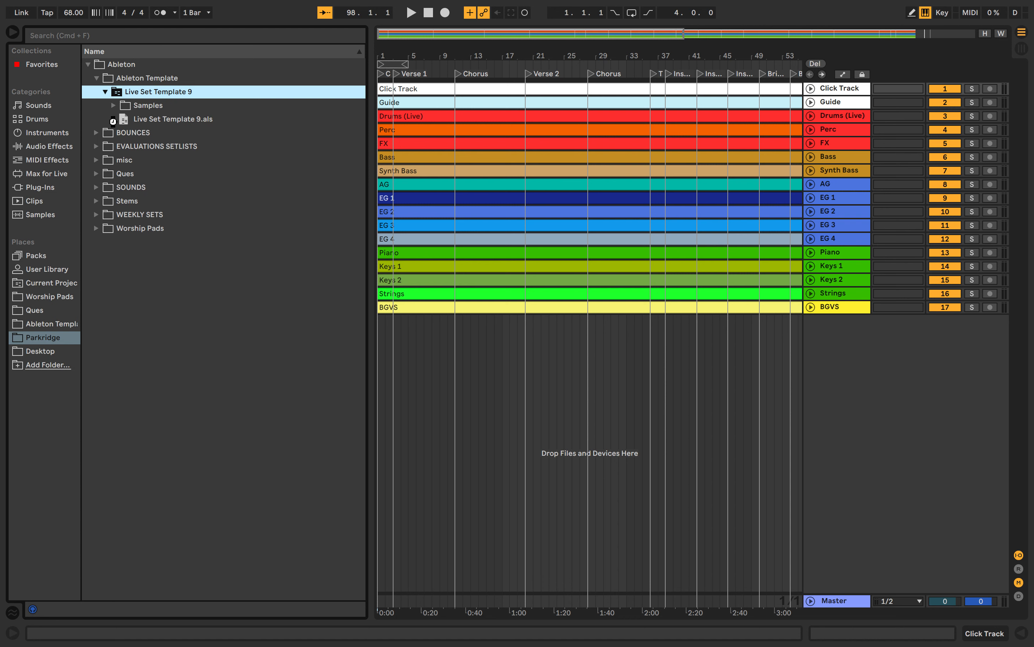
left_click(114, 119)
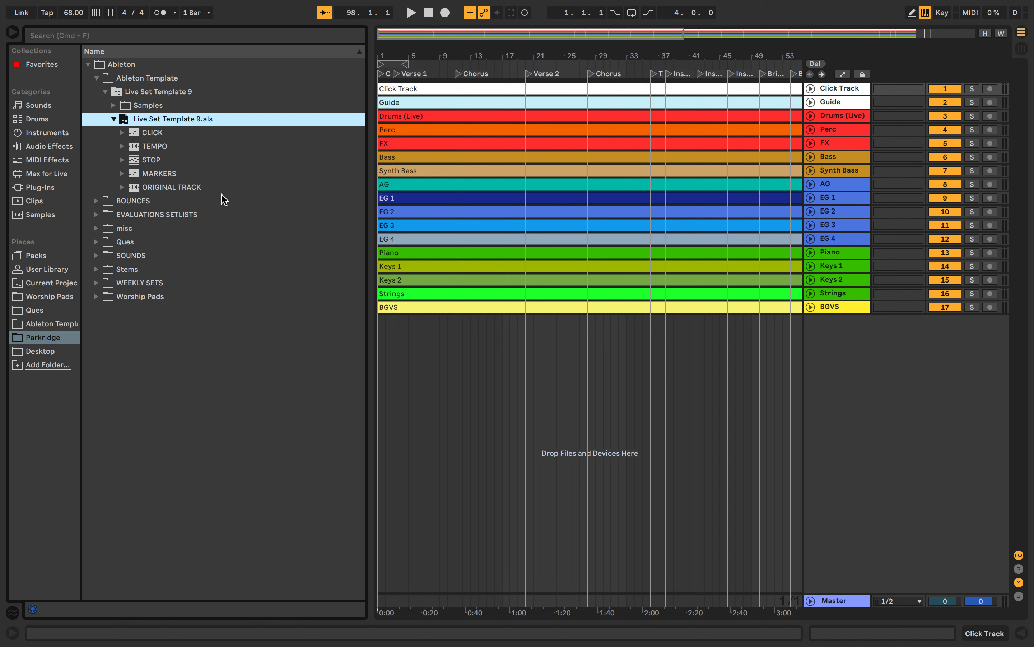
left_click(48, 341)
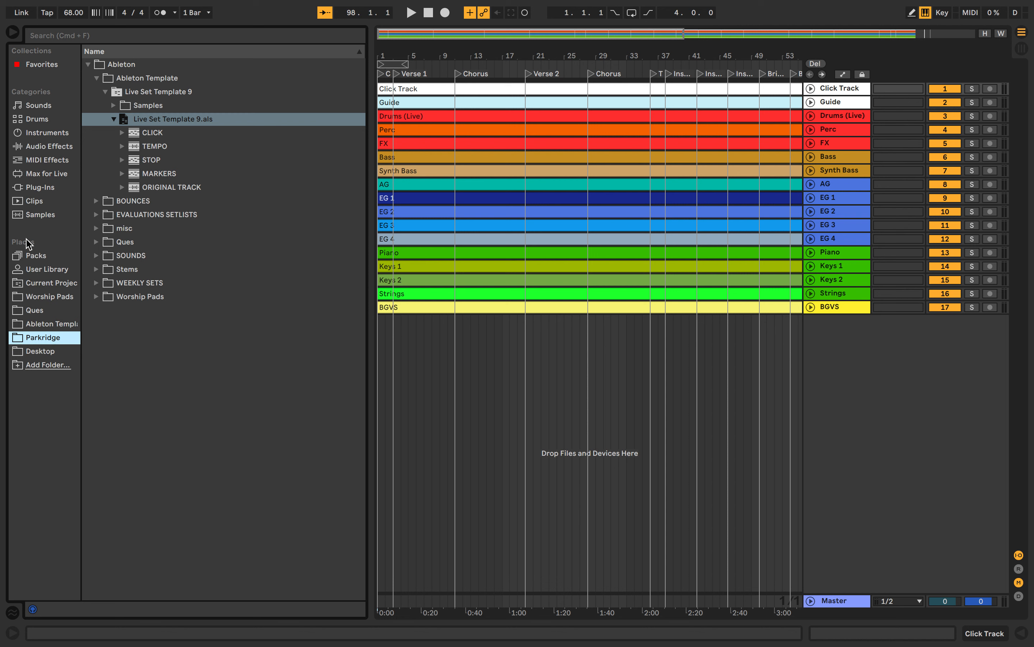
left_click(13, 33)
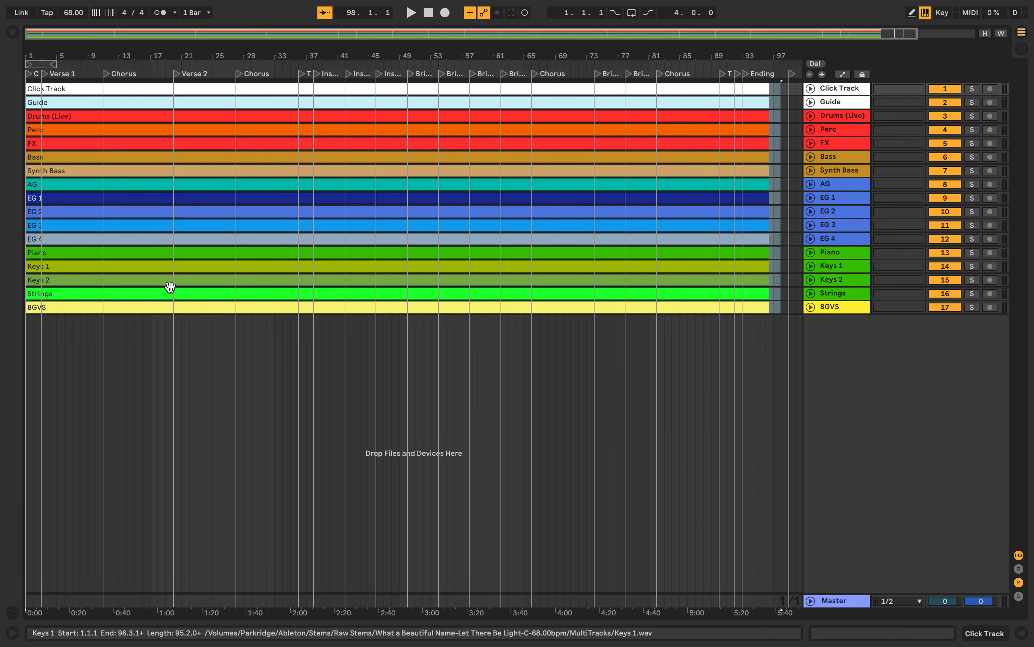
- Compare the song's Session View with its Arrangement View
key("Tab")
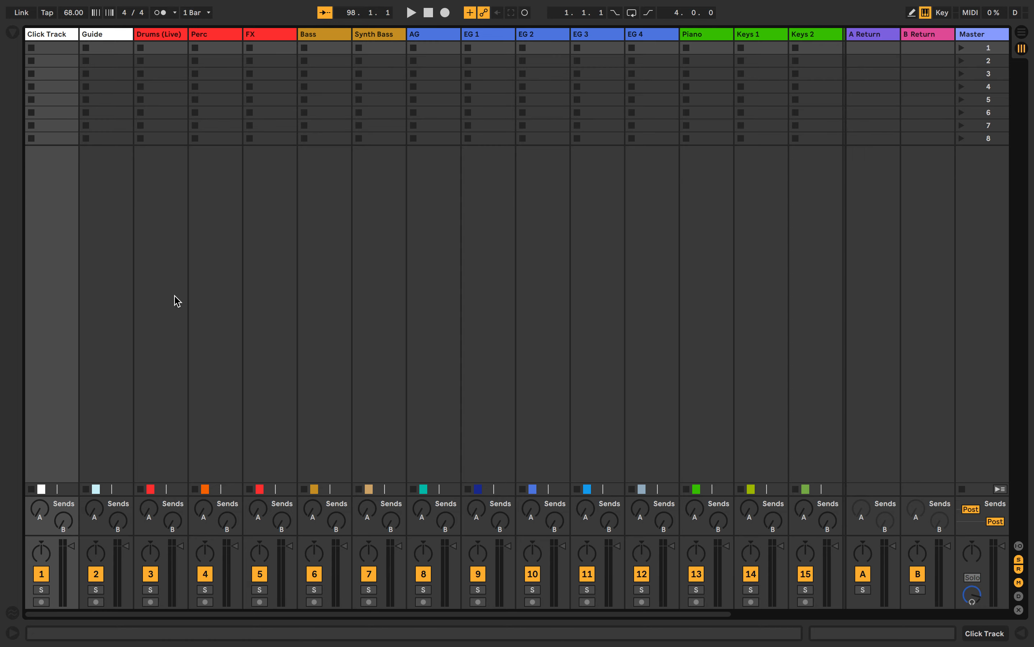
key("Tab")
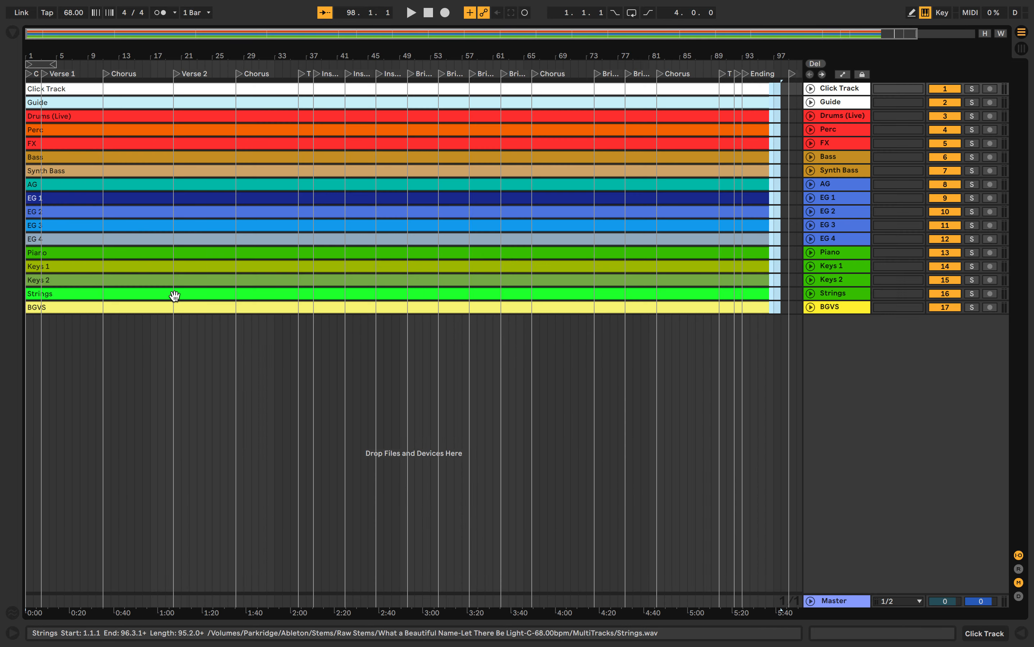
key("Tab")
key("Tab")
key("Tab")
key("Tab")
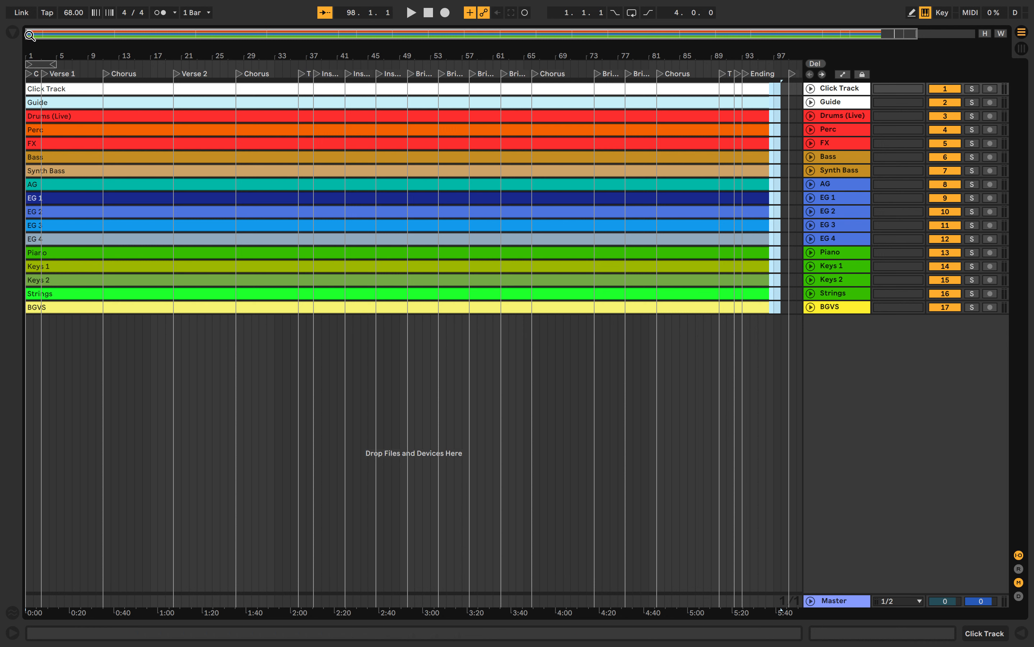
- Add the tracks of Live Set Template 9.als to the song and move them above the Click Track
left_click(13, 36)
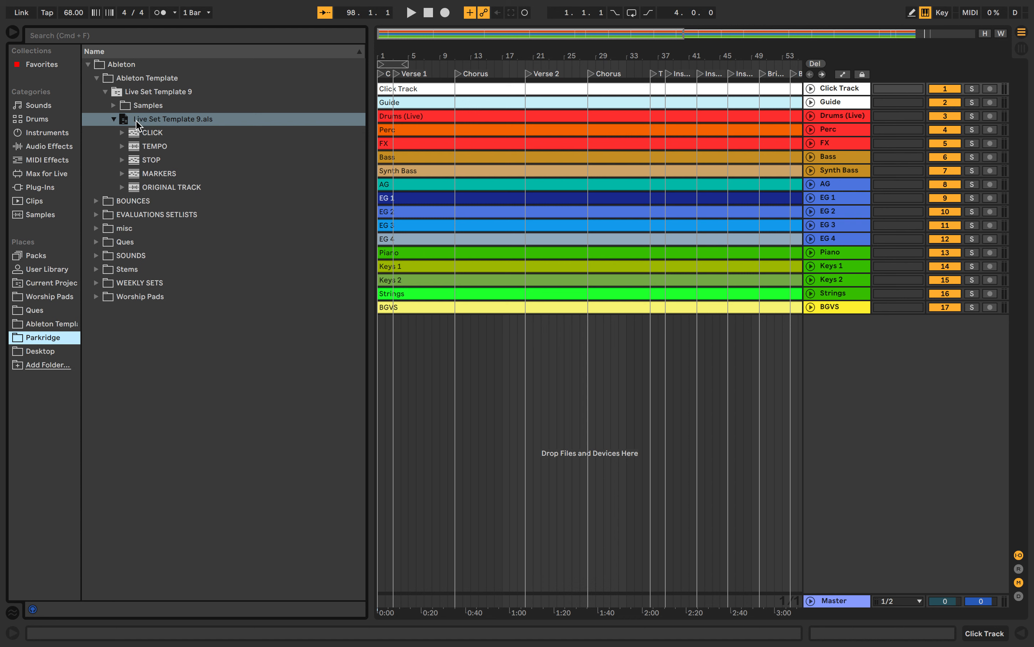
left_click_drag(136, 125, 489, 403)
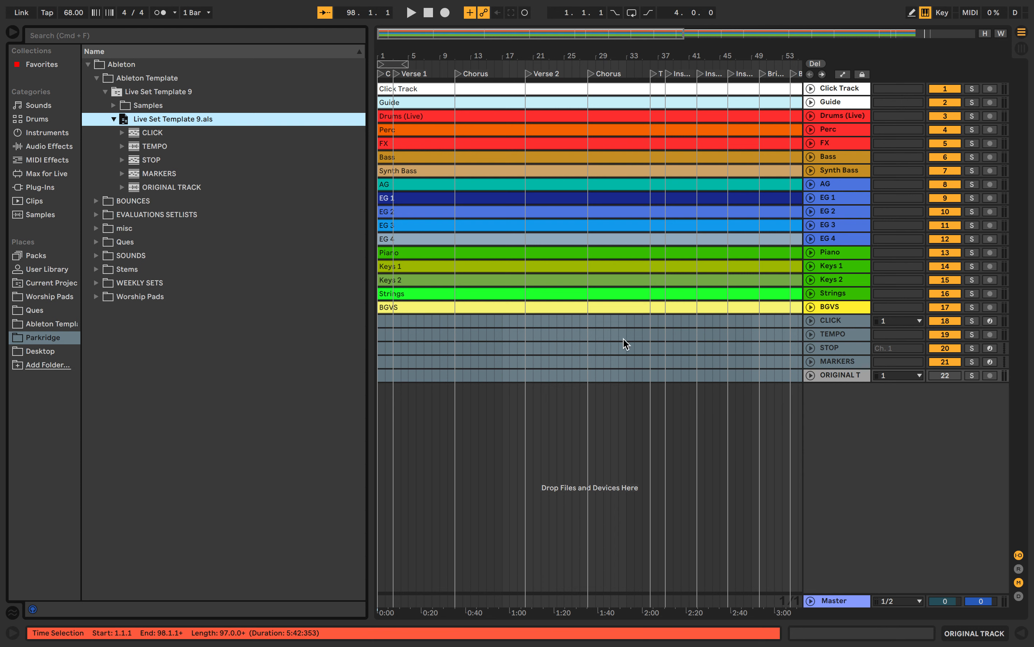
left_click_drag(825, 321, 838, 85)
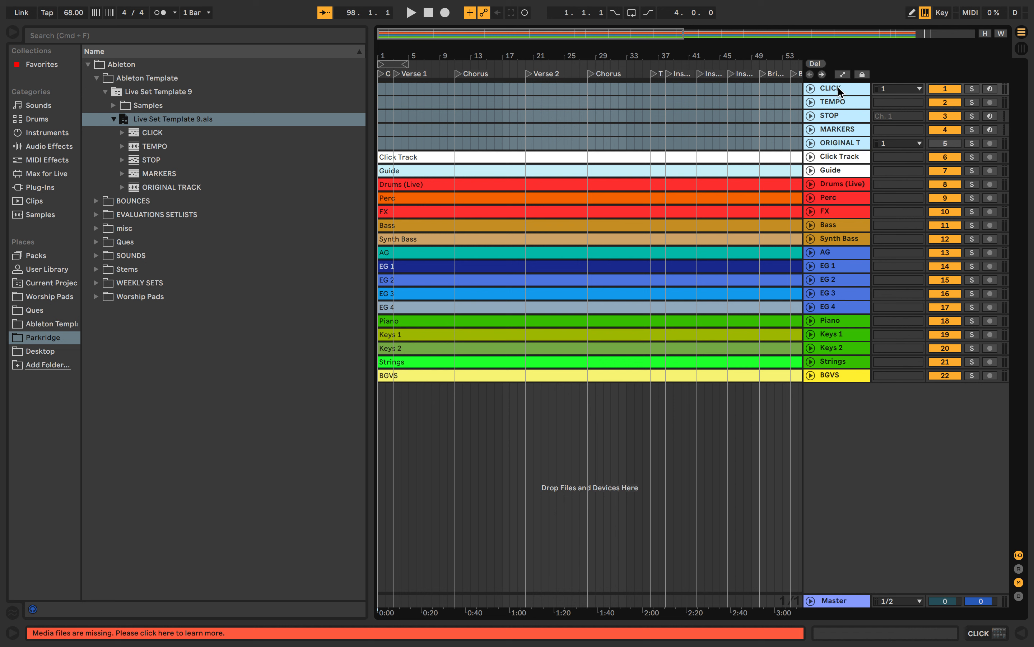
- Turn on Warp for all audio clips from Click Track to BGVS and set their warp mode to Complex
left_click(693, 138)
key("z")
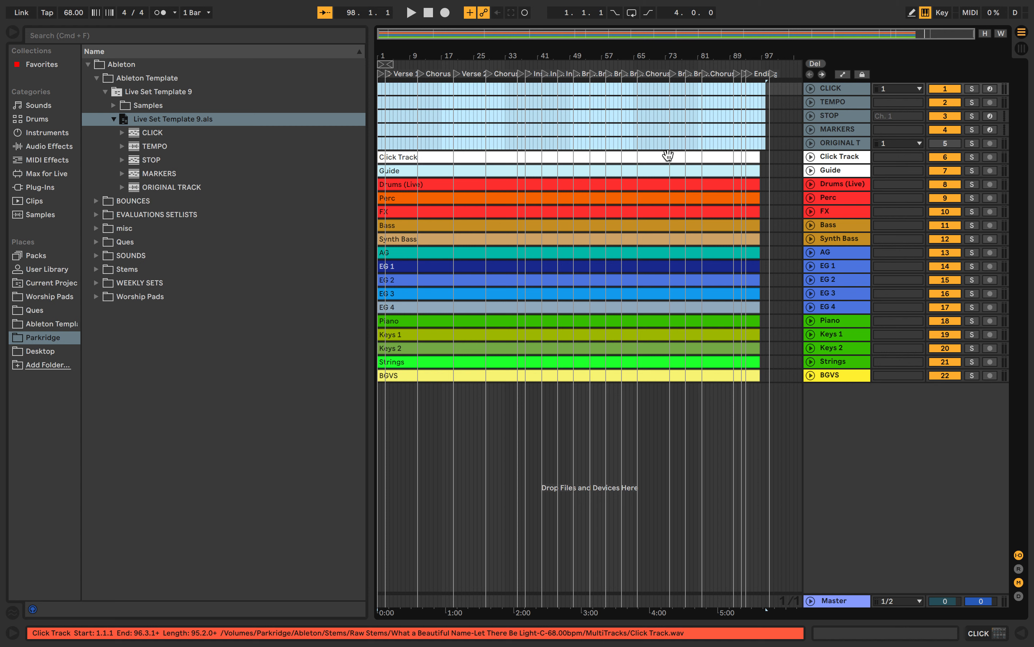
double_click(668, 154)
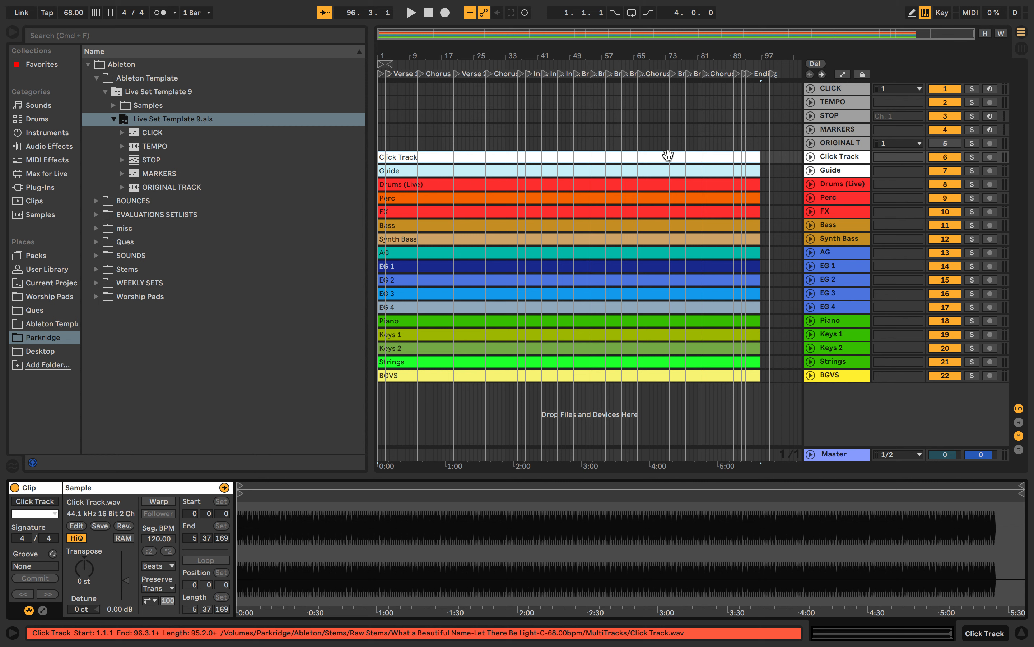
left_click(669, 375, "shift")
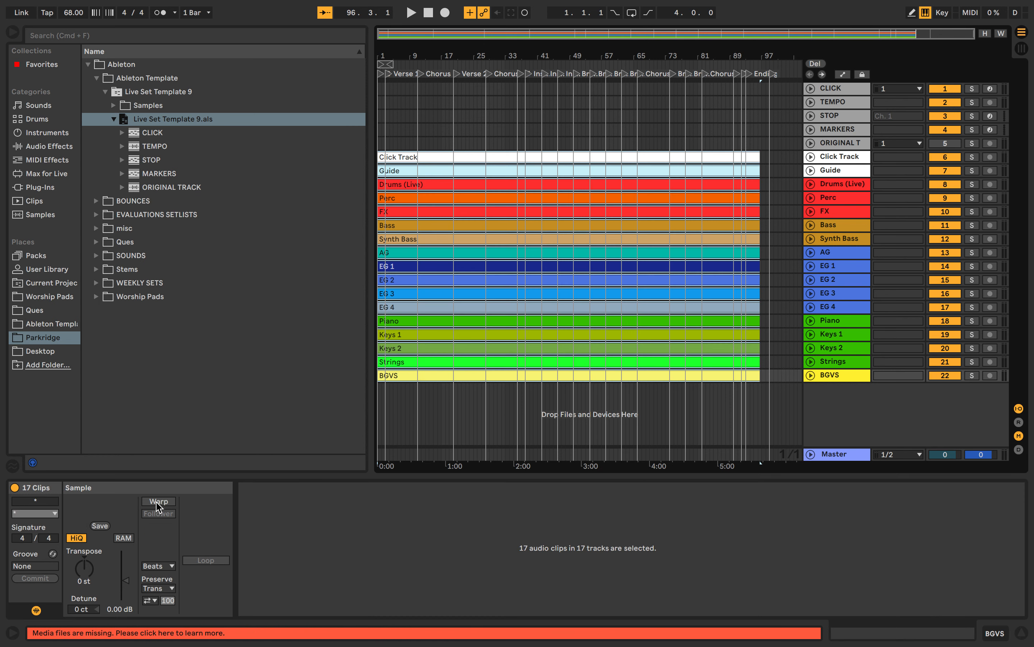
left_click(452, 159)
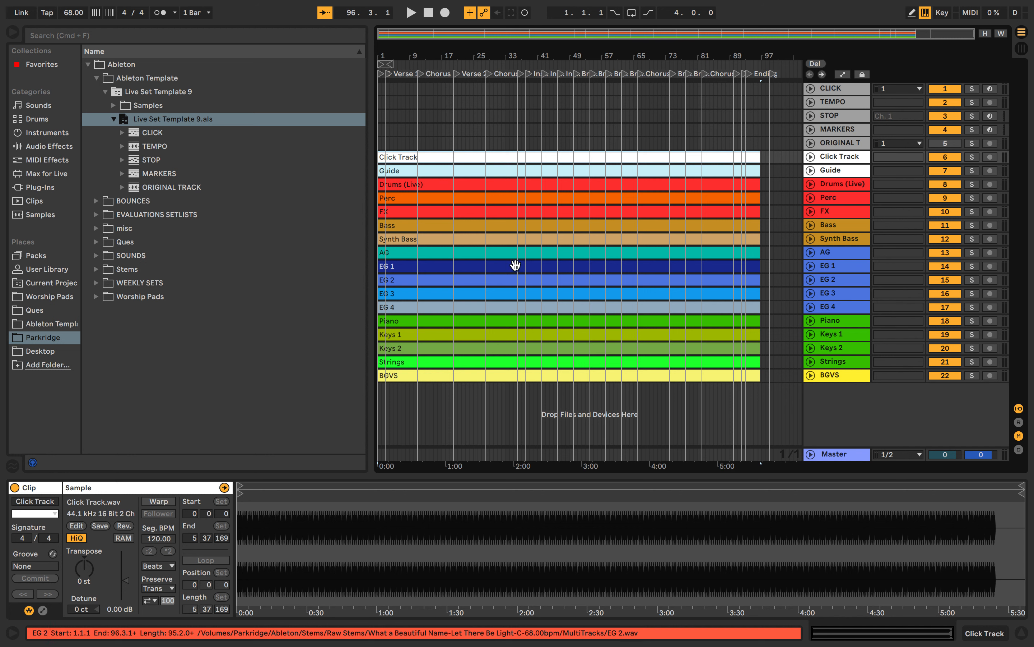
left_click(487, 159)
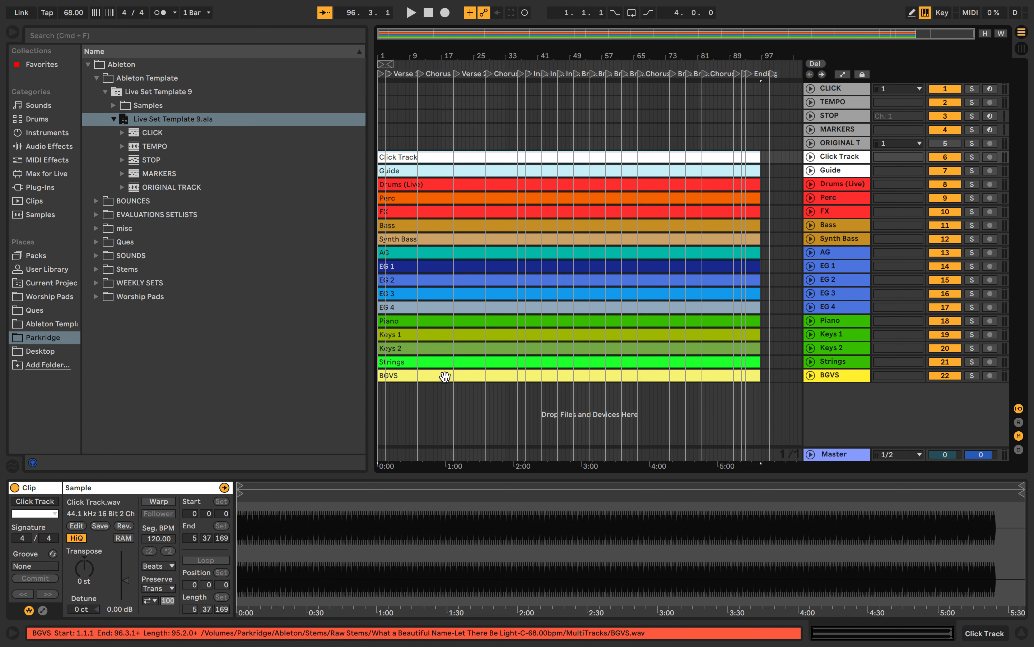
left_click(467, 157)
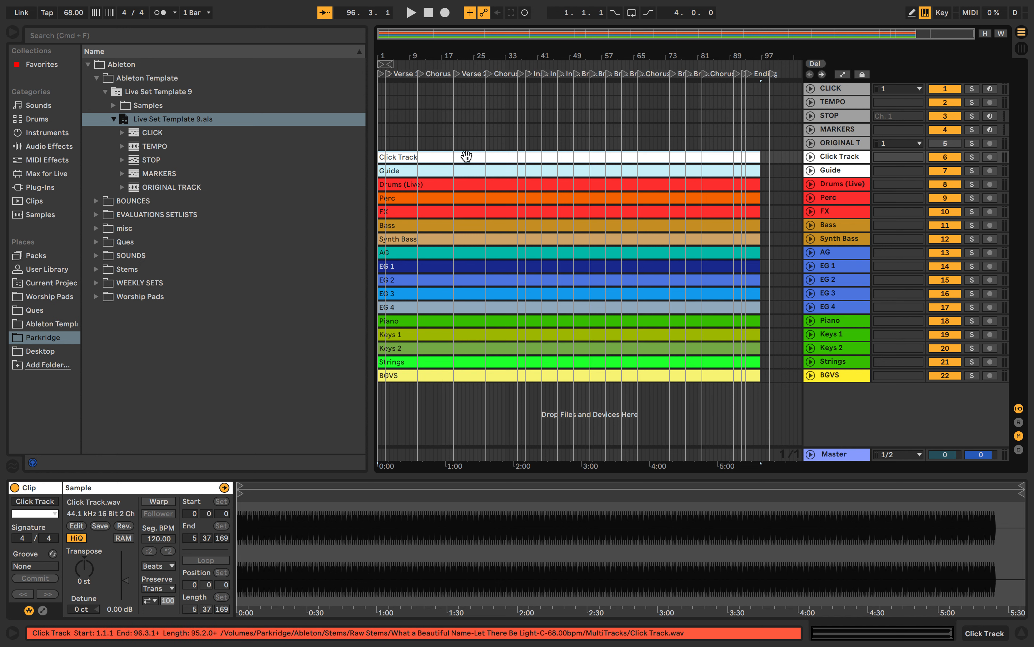
left_click(447, 375, "shift")
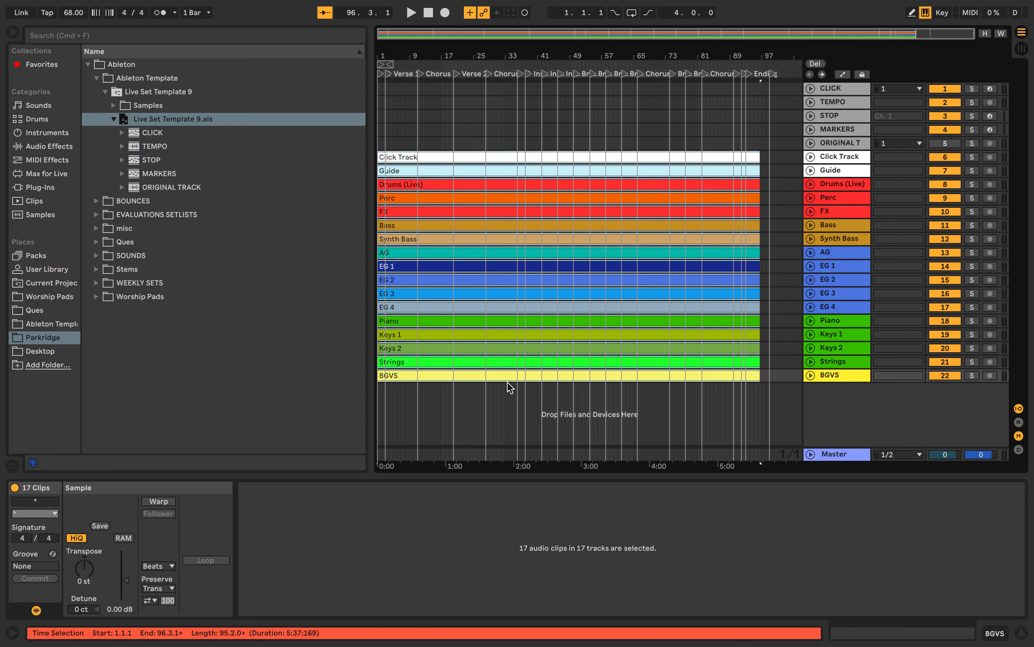
left_click(163, 503)
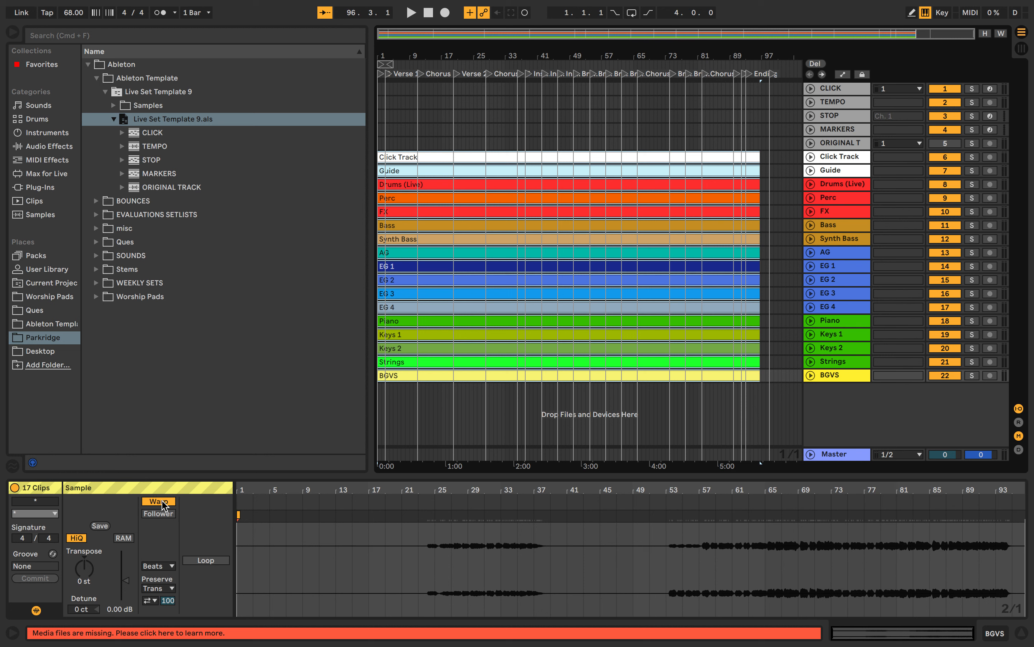
left_click(158, 566)
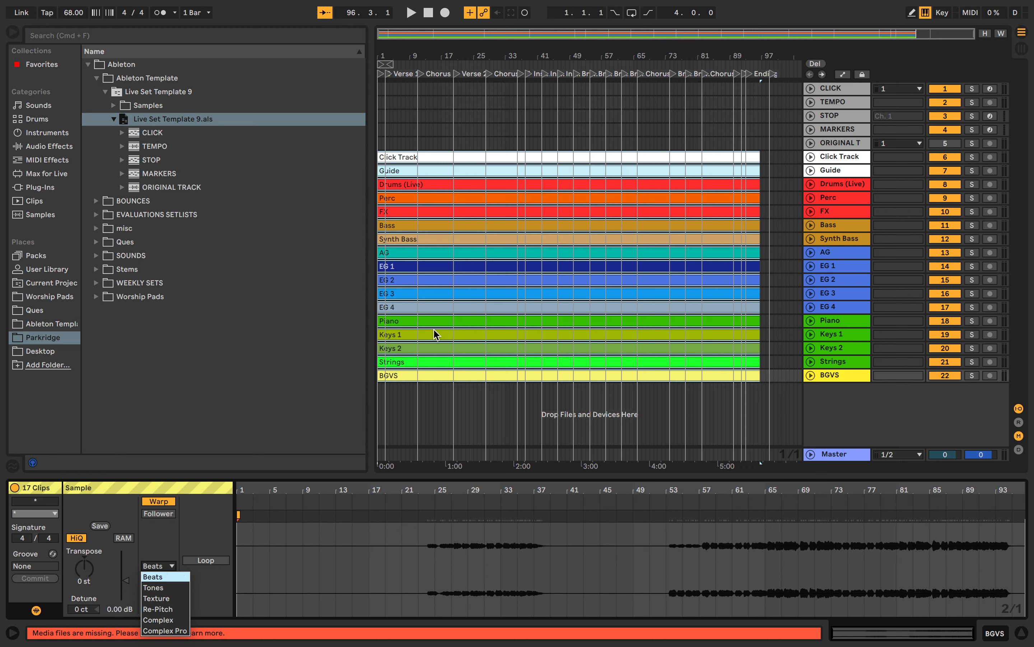
left_click(174, 620)
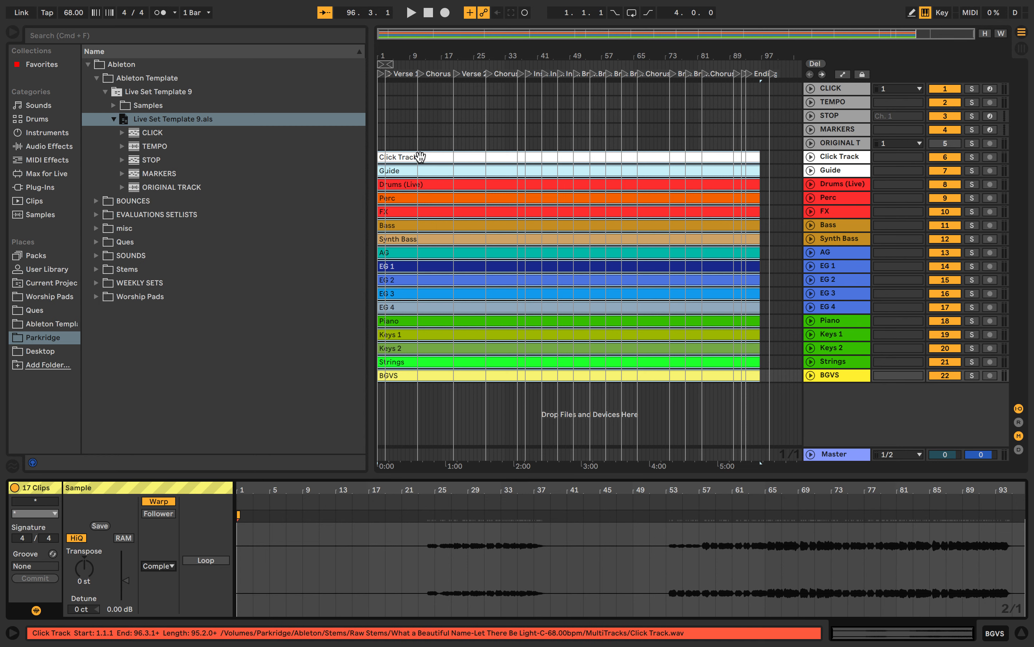
- Check the clip settings of Perc and FX and the shared Transpose setting of the clips from FX to BGVS
left_click(404, 186)
left_click(401, 198)
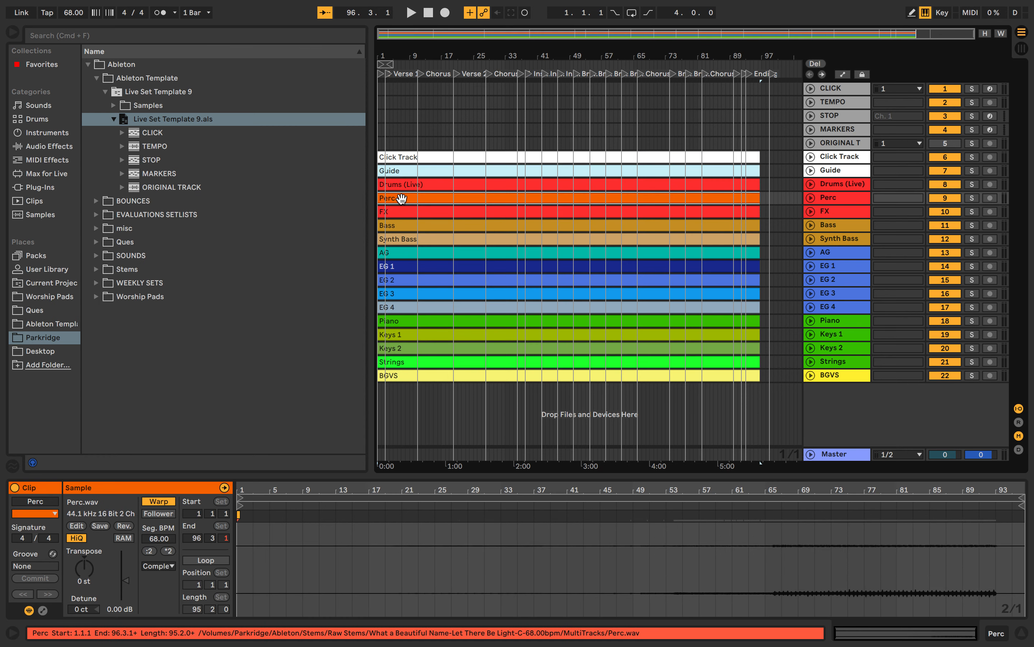
left_click(427, 186)
left_click(422, 195)
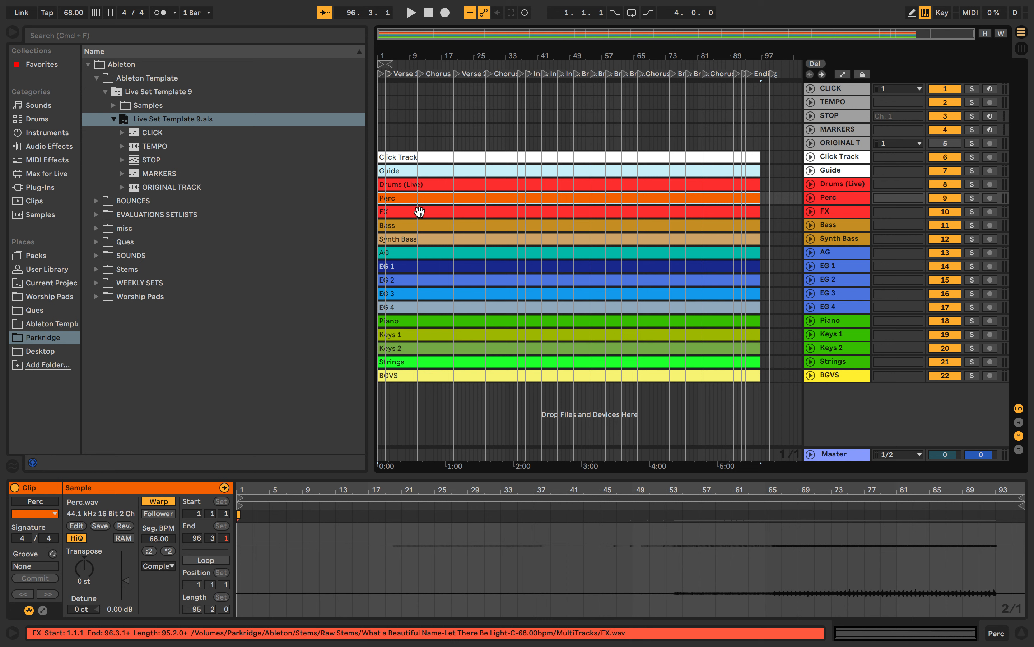
left_click(403, 213)
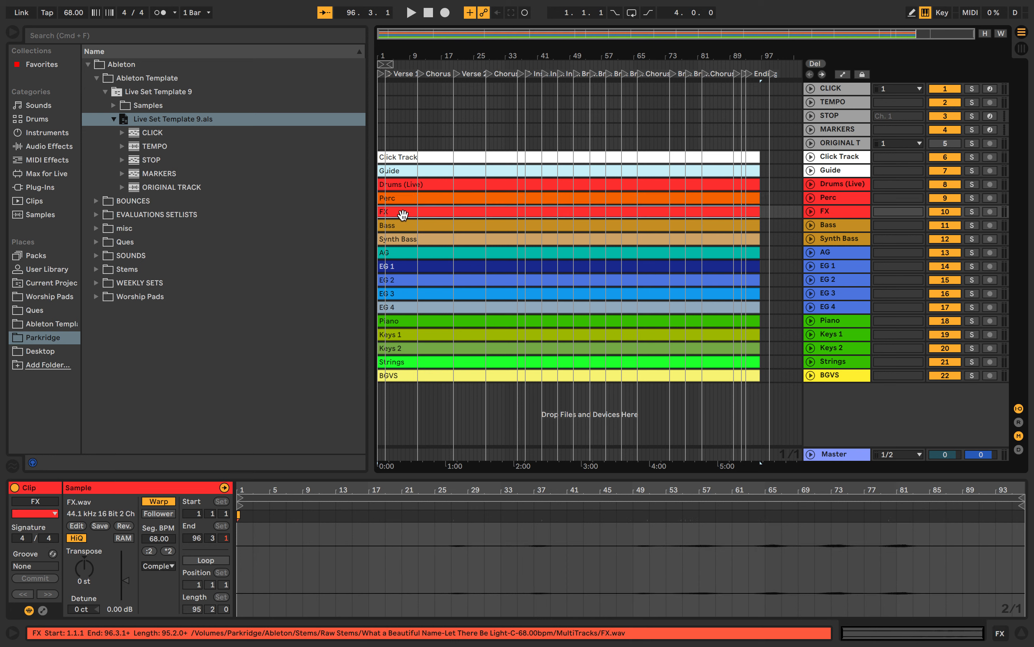
left_click(404, 375, "shift")
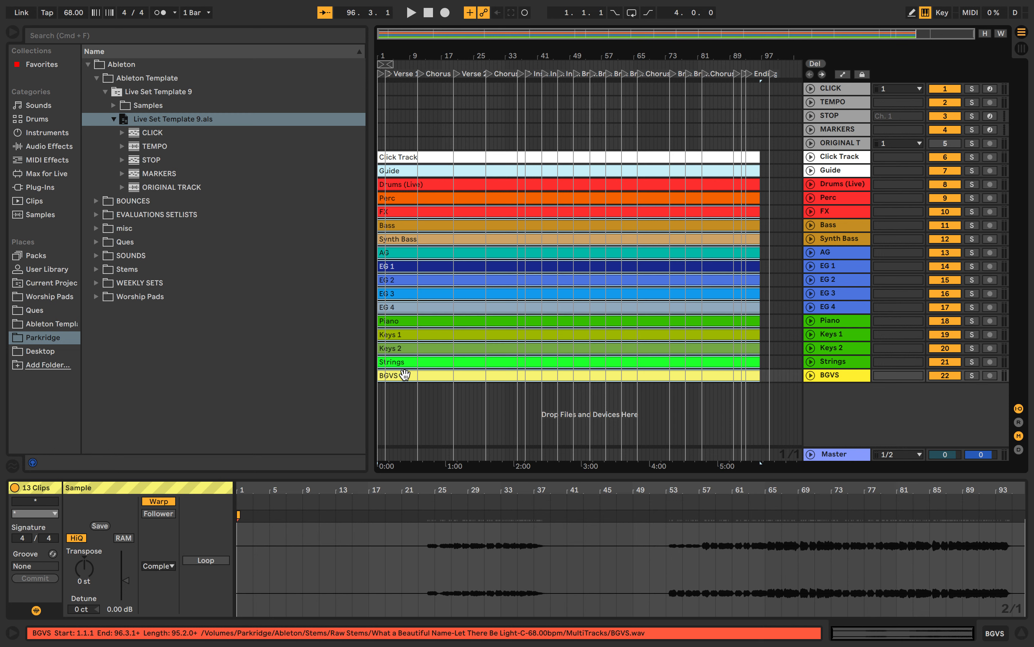
left_click(84, 575)
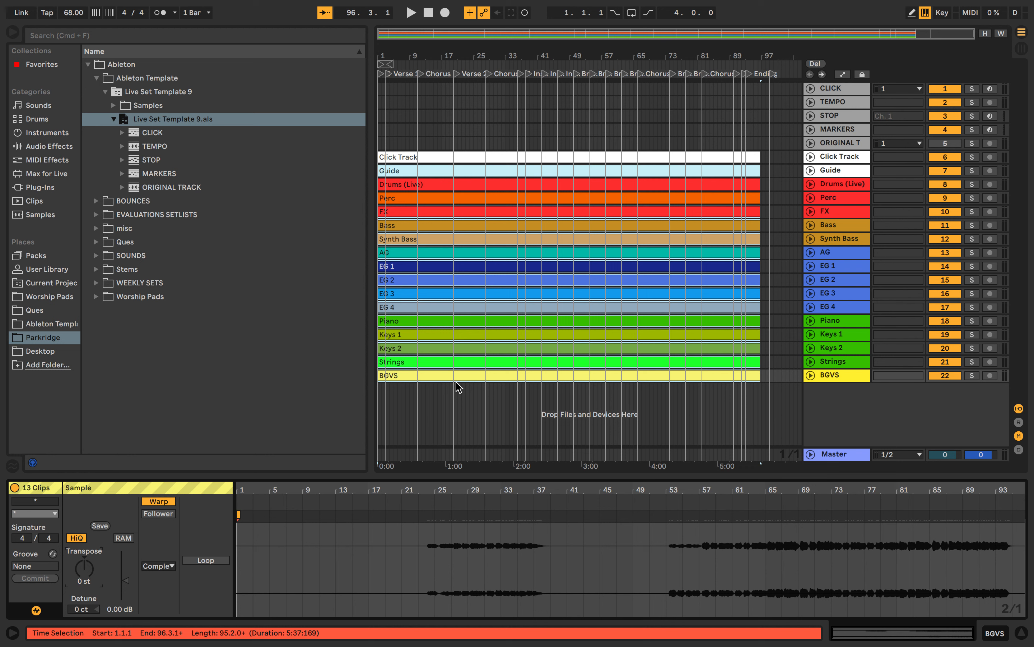
- Place the template's 4/4 Count-in clip at the very start of the CLICK track, over the Count Off section
left_click(121, 133)
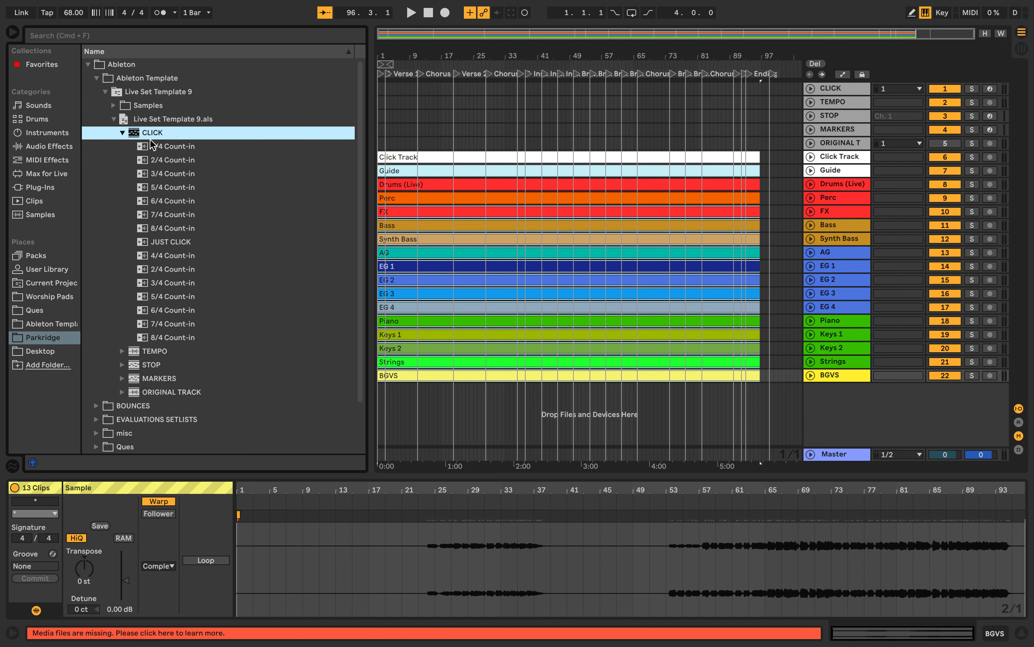
left_click(122, 133)
left_click(122, 133)
left_click_drag(165, 150, 381, 88)
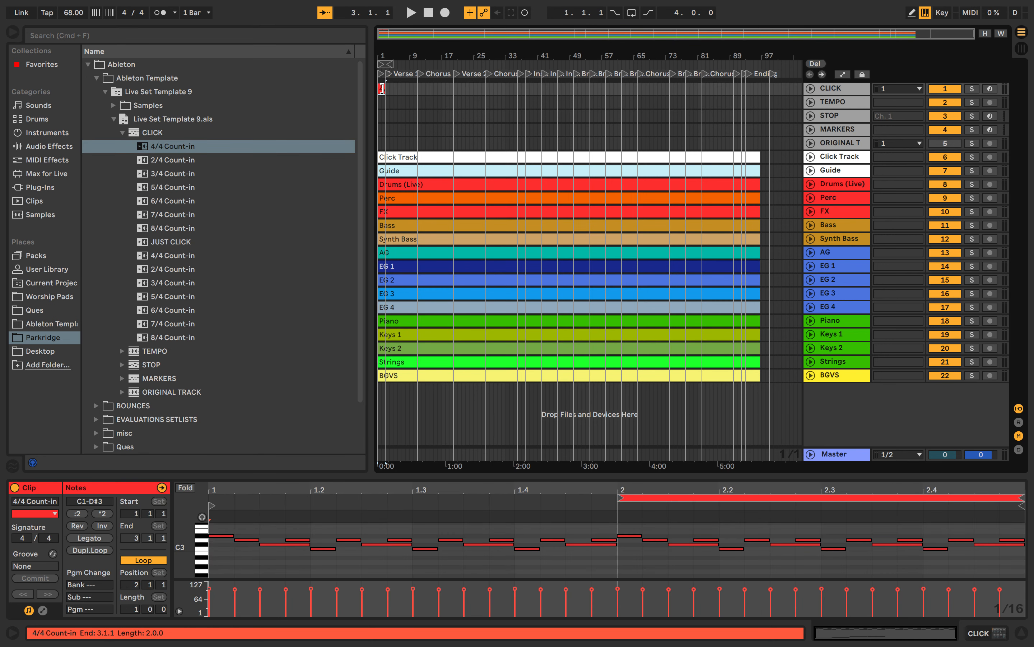
scroll(383, 88, "up", 10)
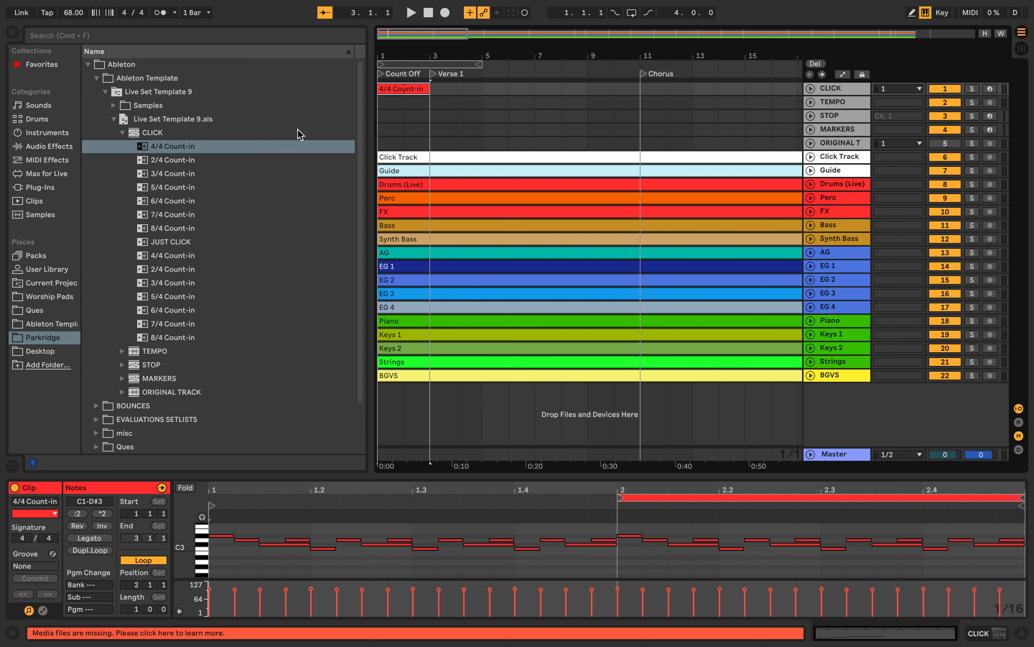
- Extend the 4/4 Count-in clip on the CLICK track to the start of the Ending section at bar 93
left_click(410, 104)
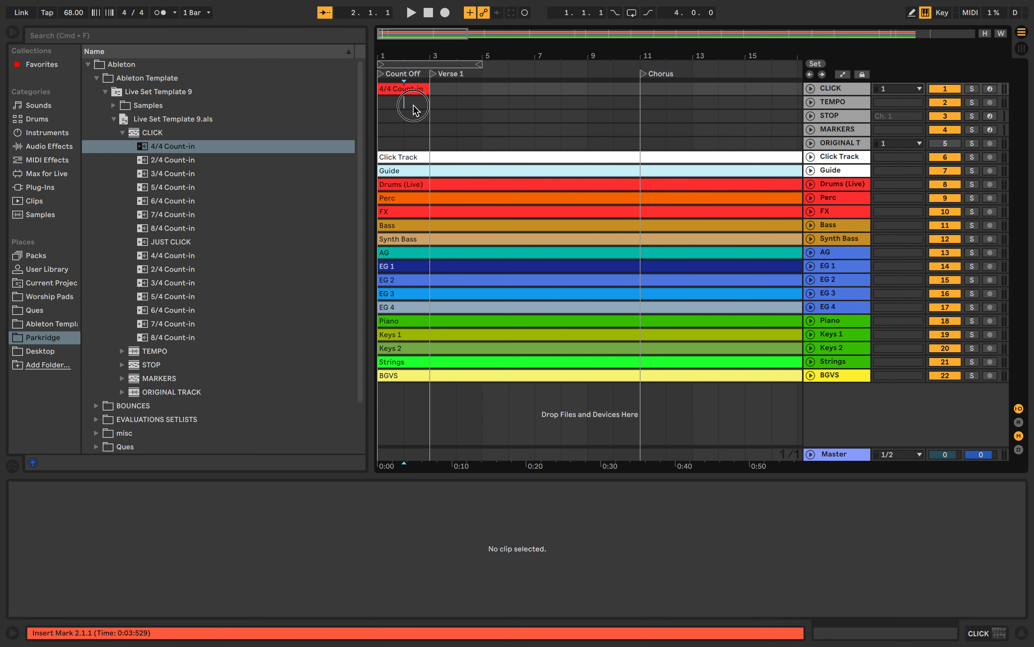
left_click(411, 87)
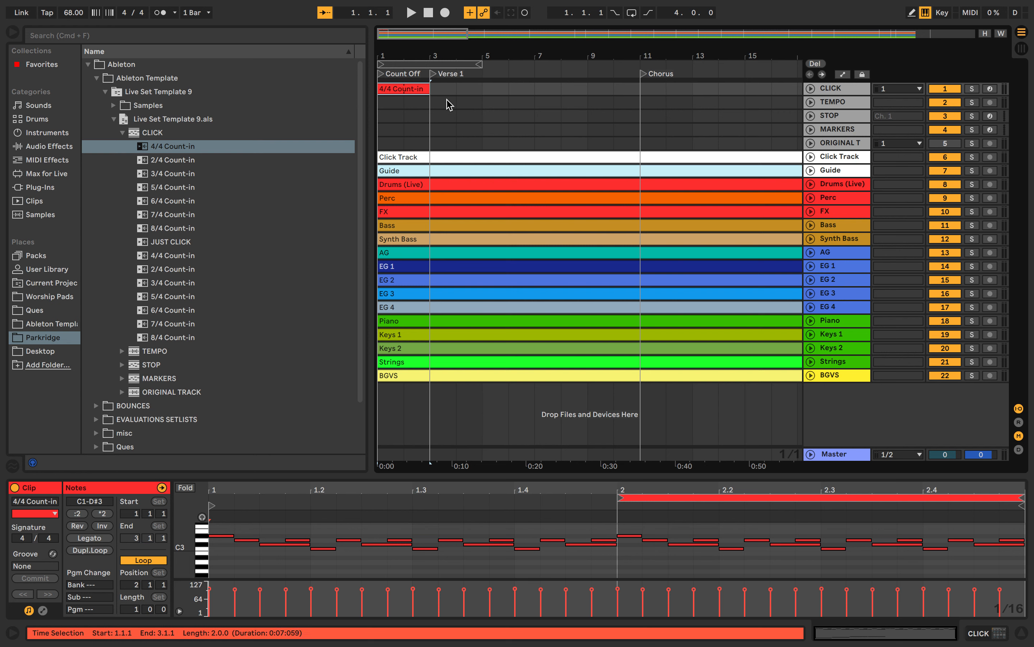
left_click_drag(430, 89, 746, 100)
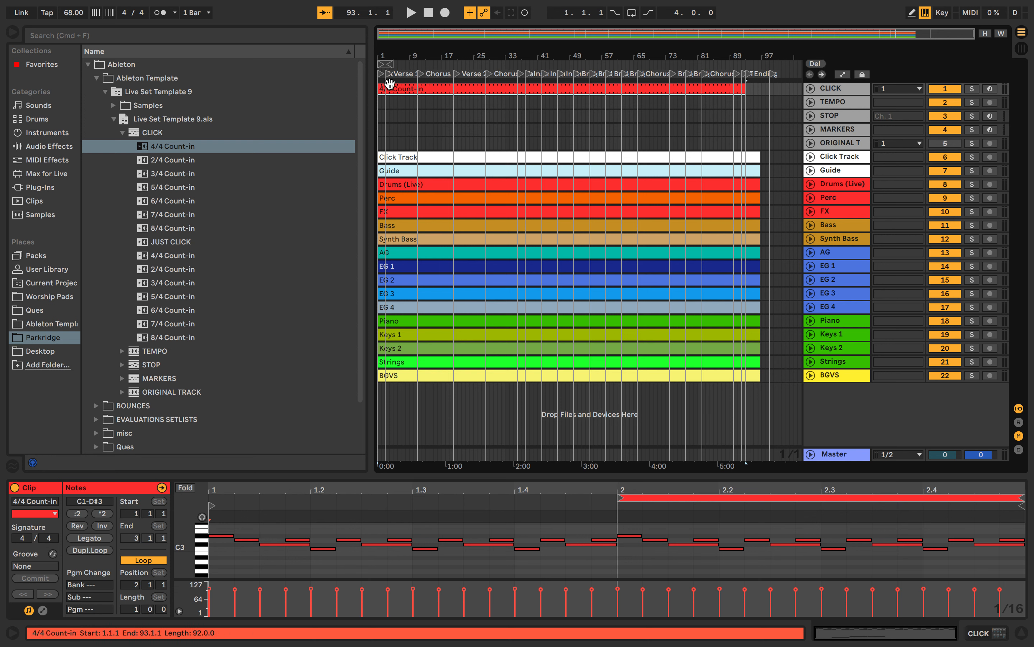
left_click(132, 512)
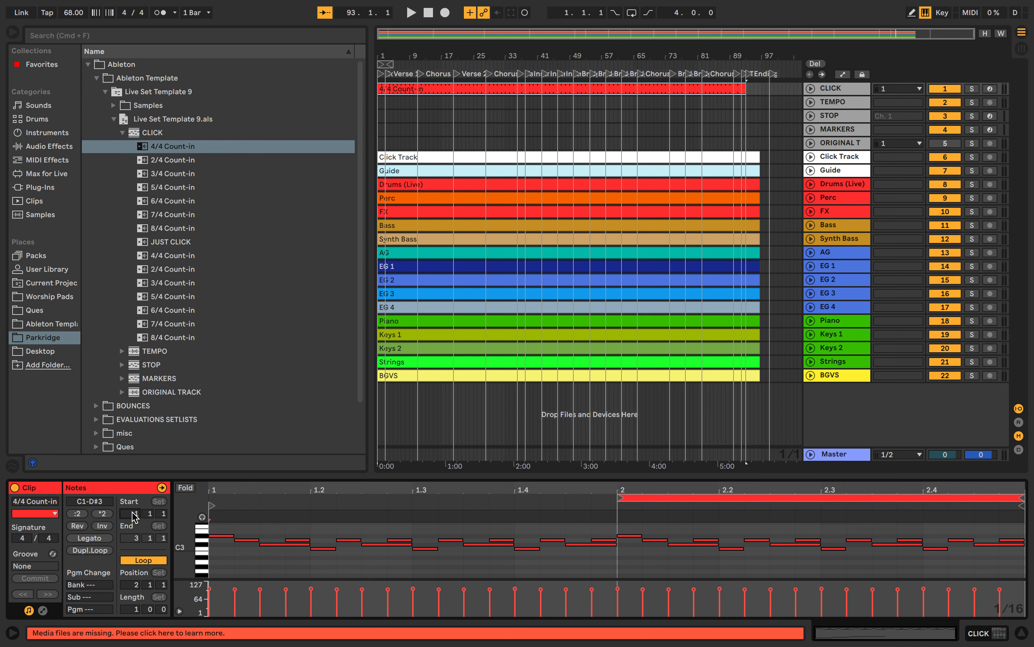
- Solo the CLICK track, listen to its count-in from the start of the song, and unsolo it
left_click(973, 89)
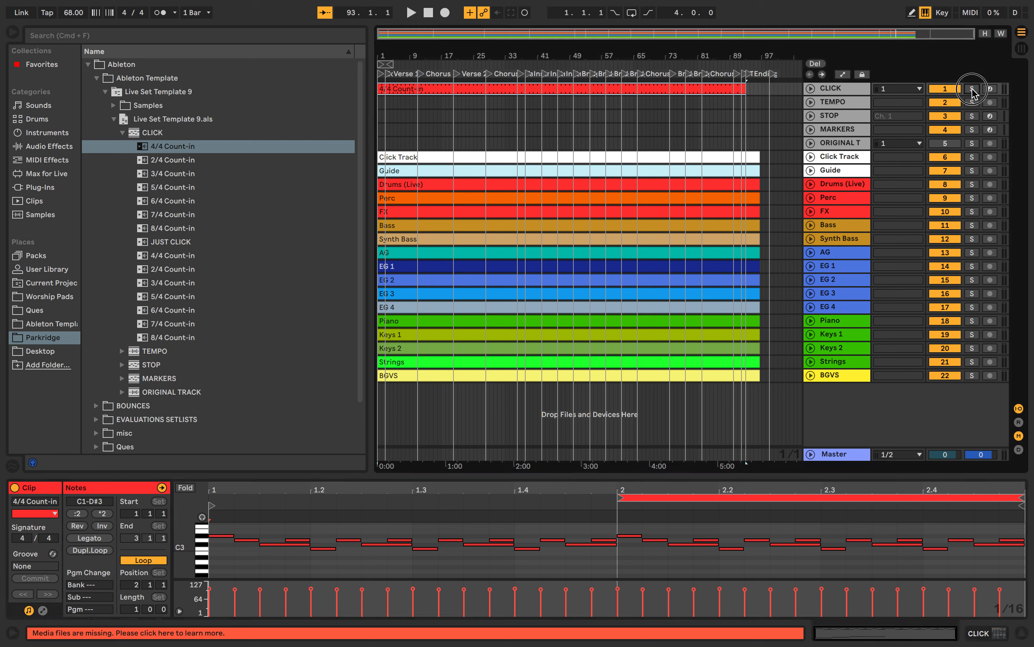
left_click(378, 102)
key("space")
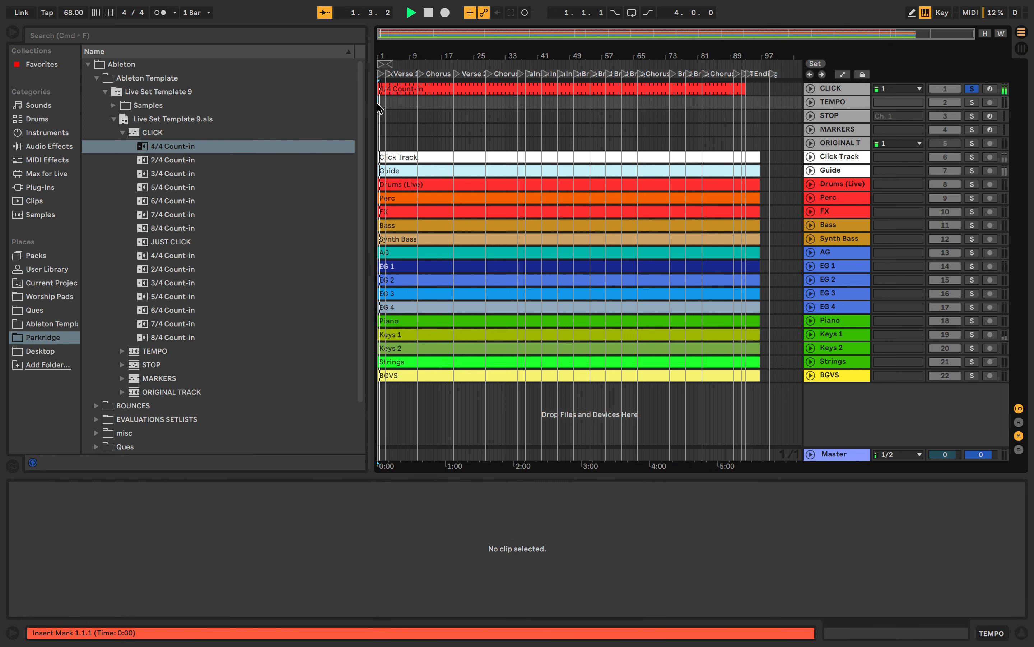
key("space")
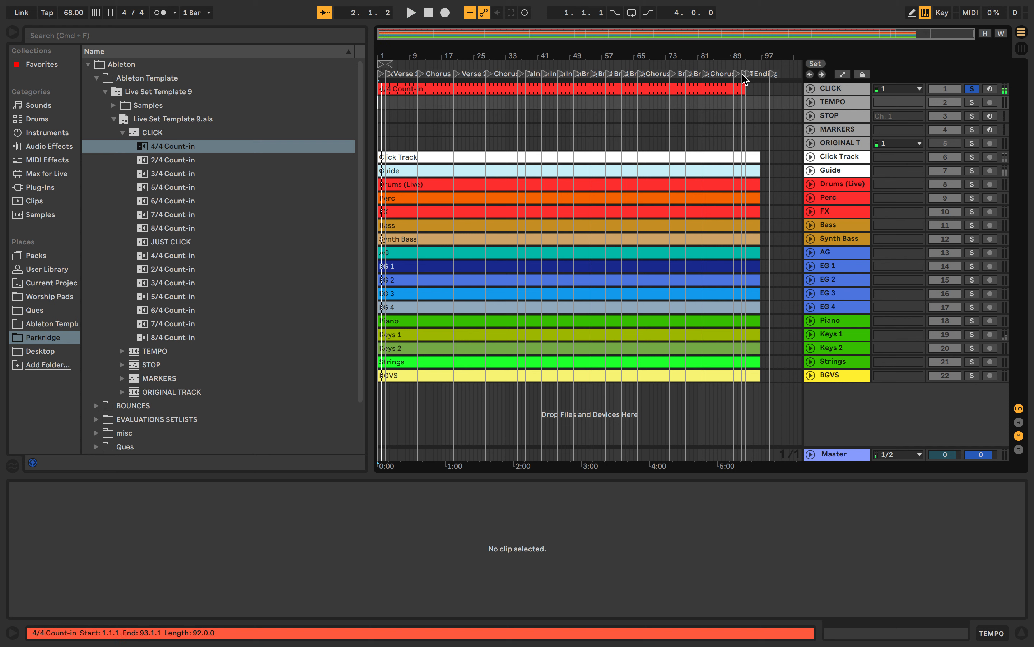
left_click(972, 89)
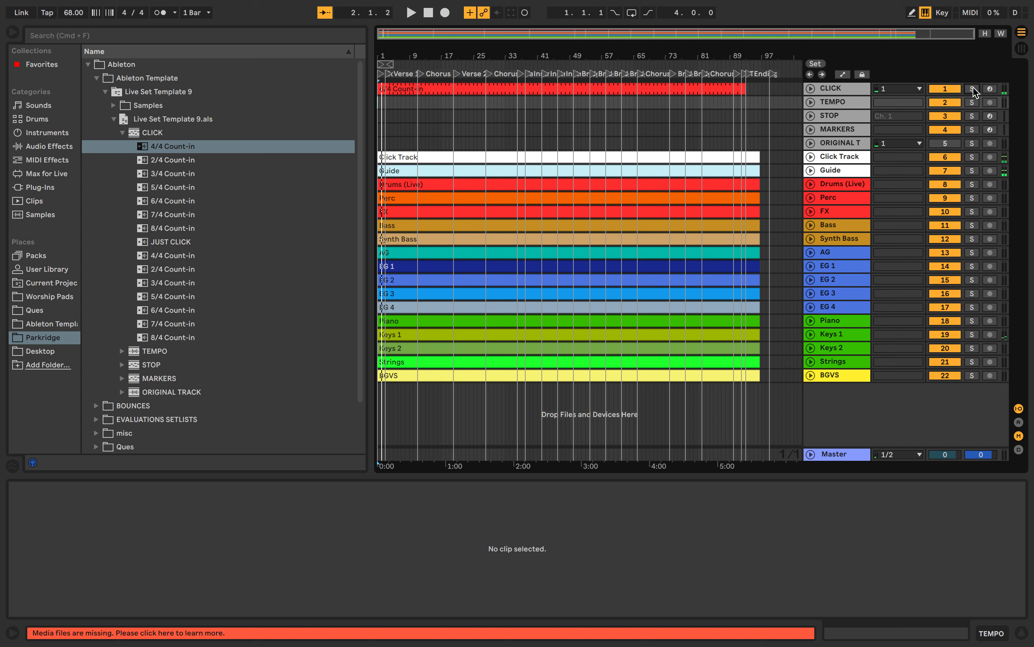
- Set the 4/4 Count-in clip's start position to 2.1.1 so it skips the first bar
left_click(434, 90)
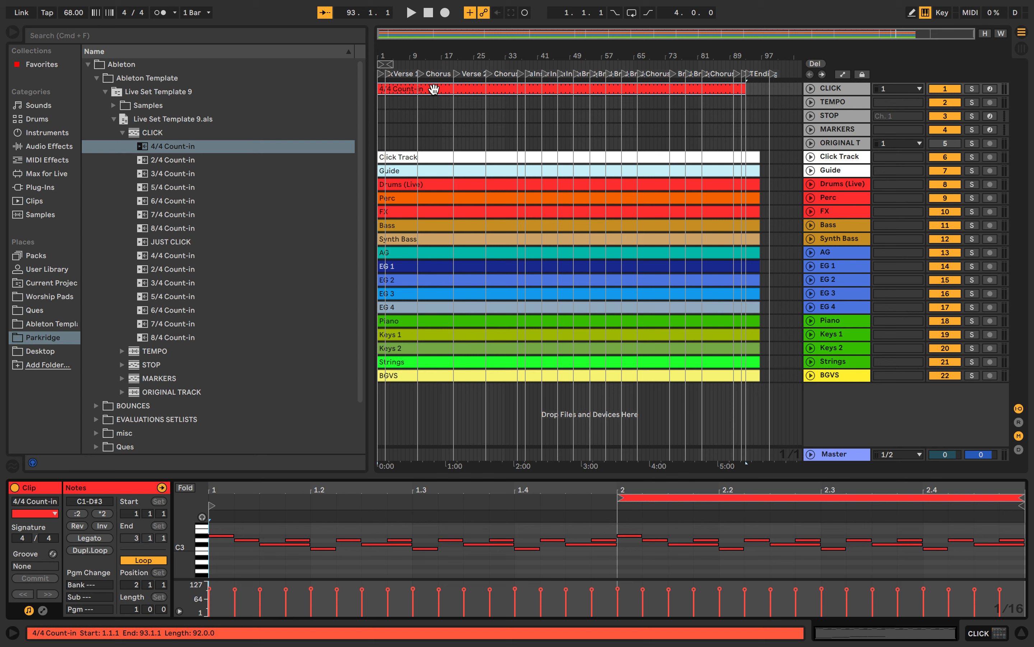
left_click(396, 171)
left_click(398, 87)
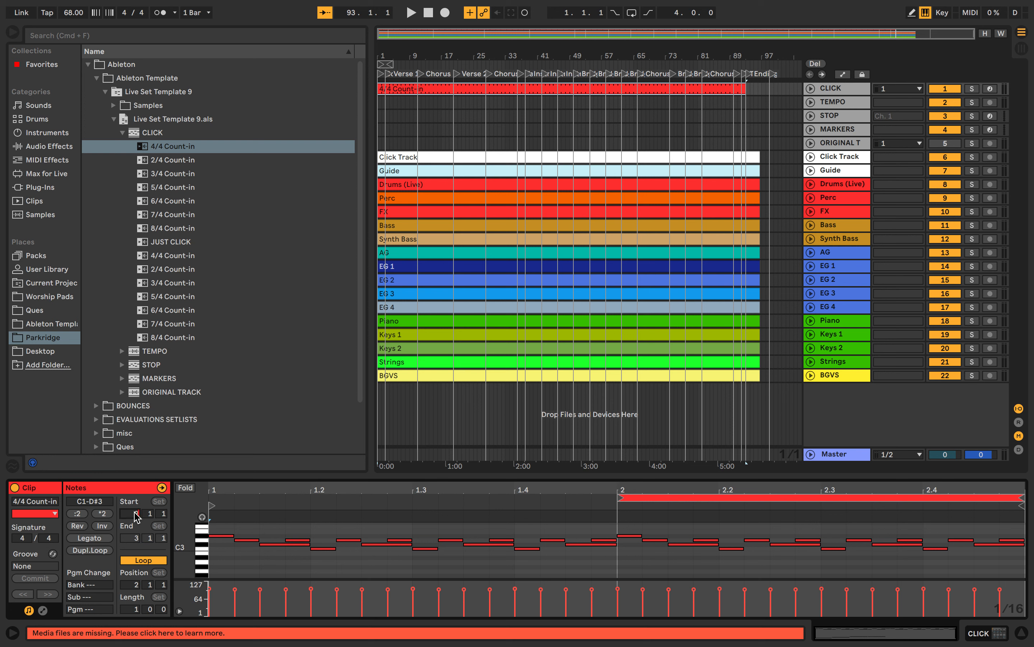
key("Return")
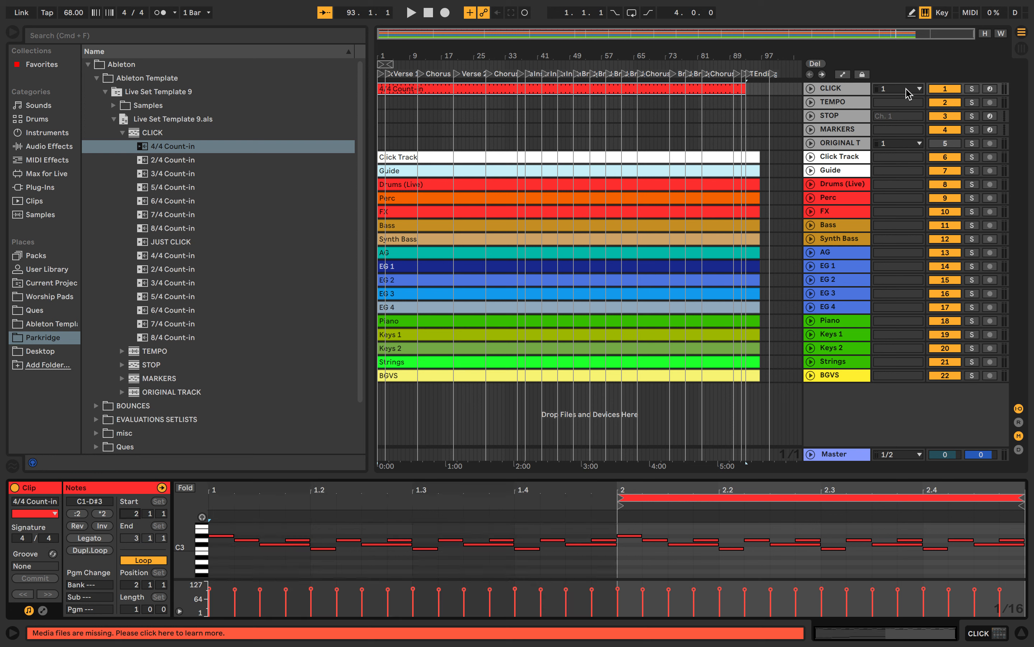
- Audition the CLICK track alone from bar 1 with the new clip start, and turn its solo off
left_click(973, 89)
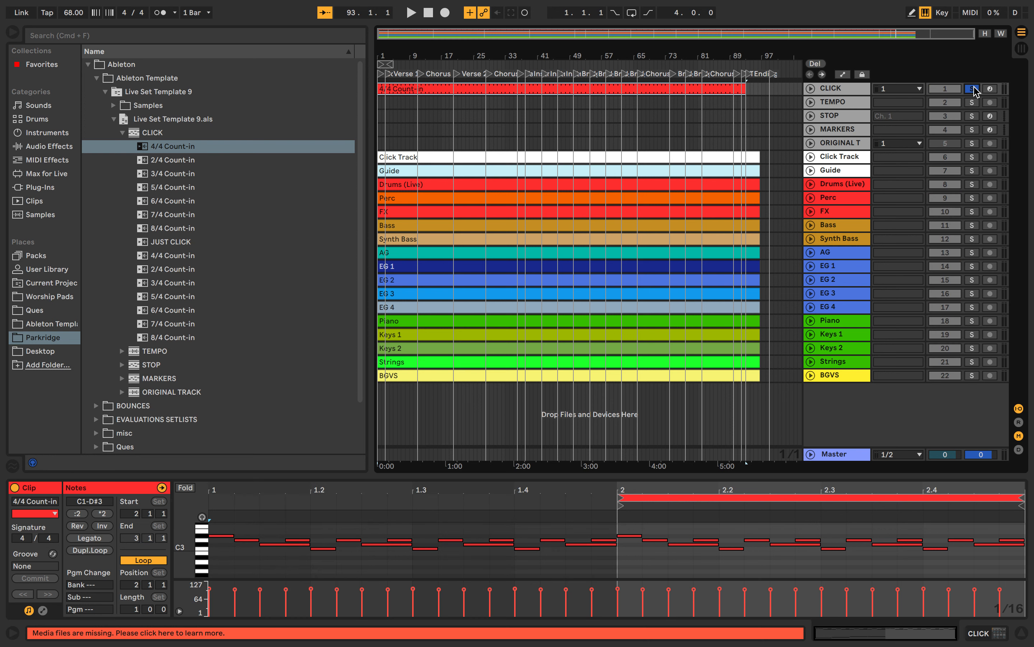
left_click(378, 109)
key("space")
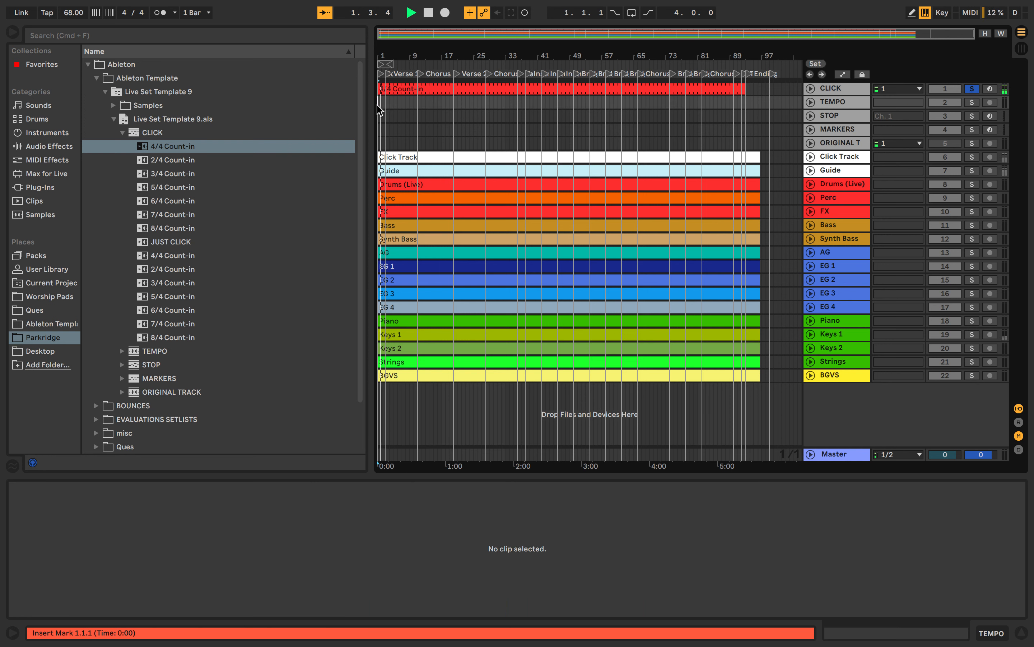
left_click(971, 90)
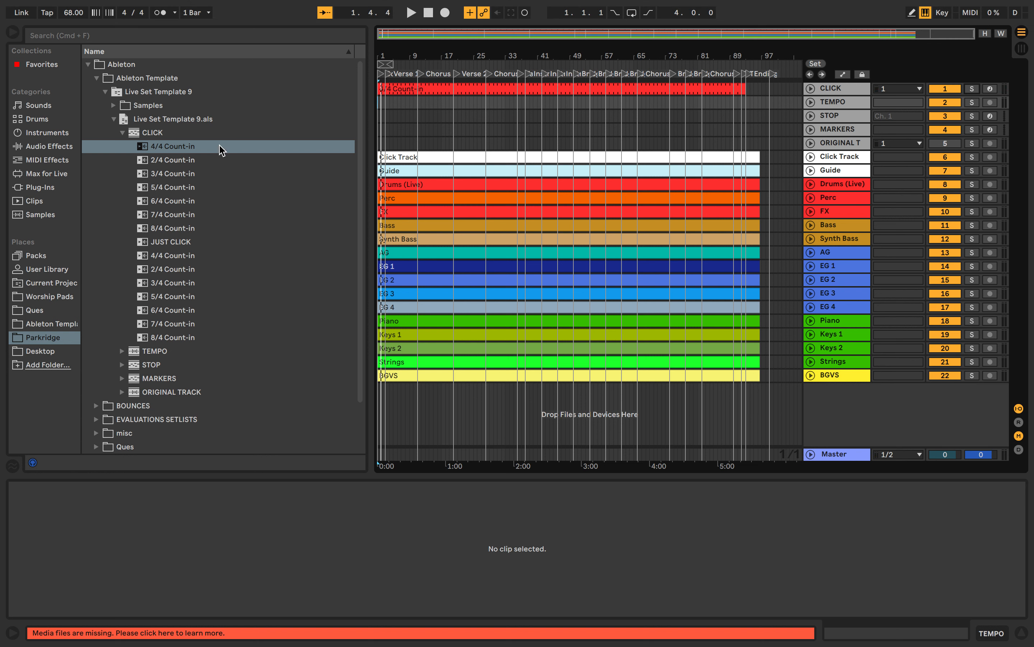
- Place the template's BPM clip at the start of the TEMPO track and extend it to the last locator at bar 99
left_click(123, 352)
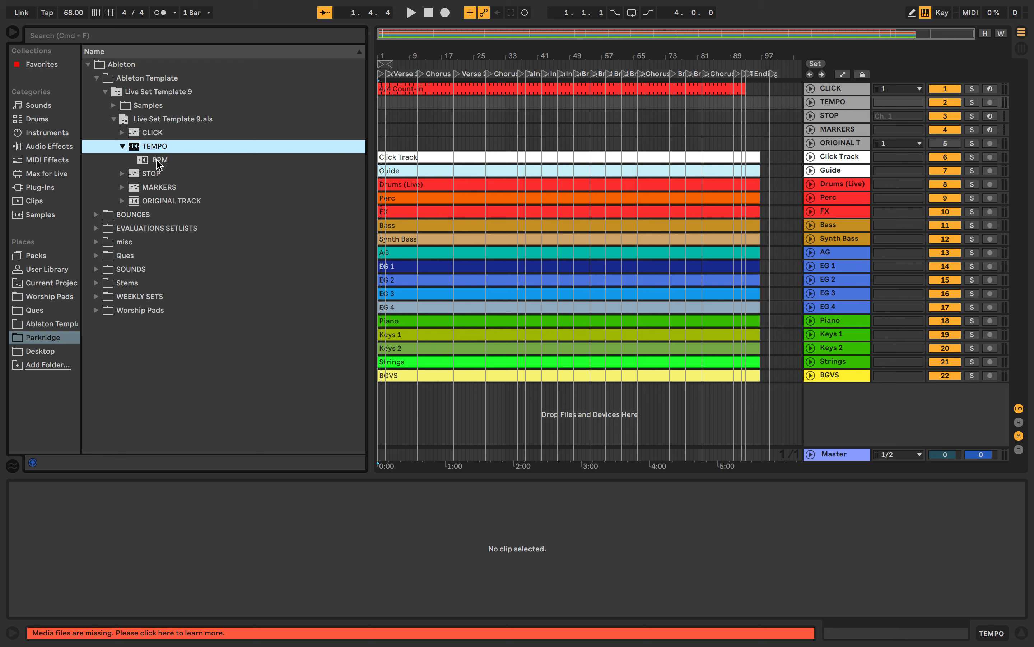
left_click_drag(158, 165, 770, 98)
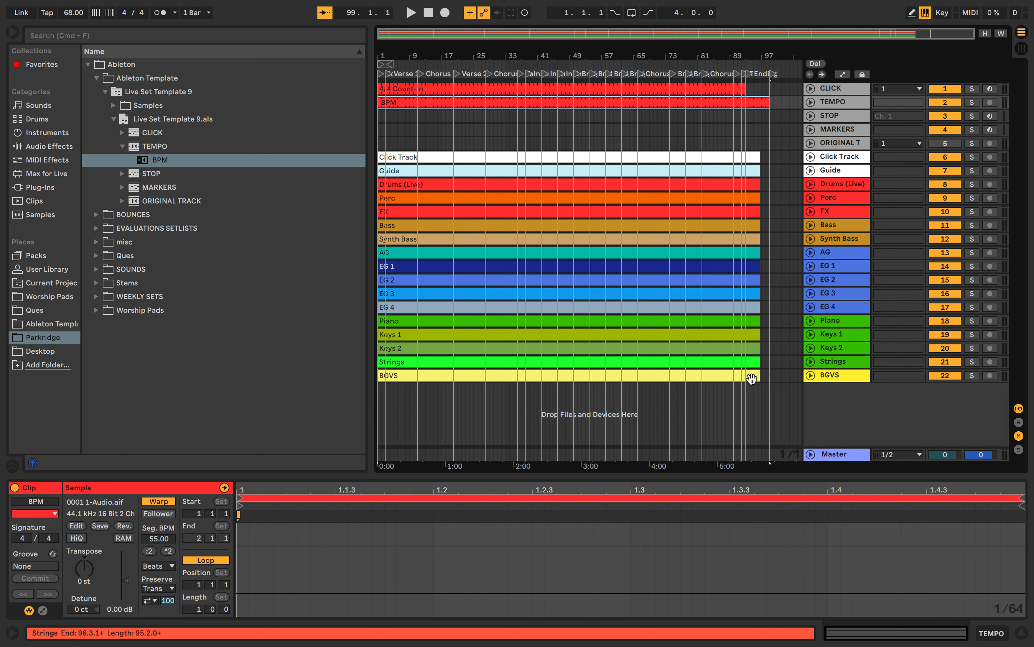
- Examine where the 4/4 Count-in and BPM clips end relative to the Ending locator and the stems
left_click(746, 89)
key("plus")
scroll(744, 87, "up", 5)
scroll(744, 88, "right", 20)
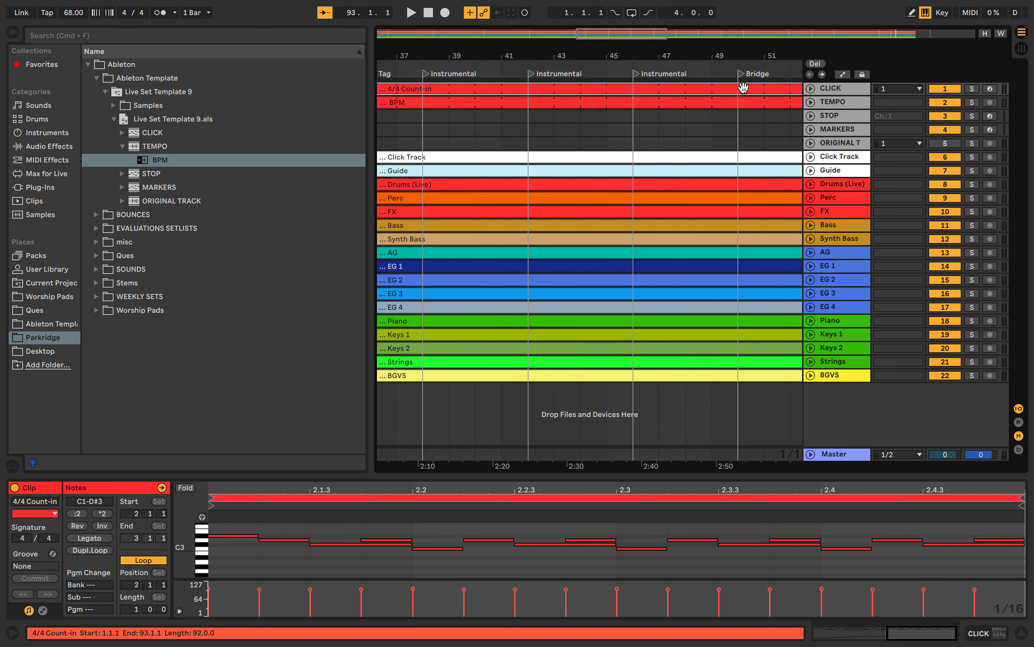
scroll(744, 88, "right", 10)
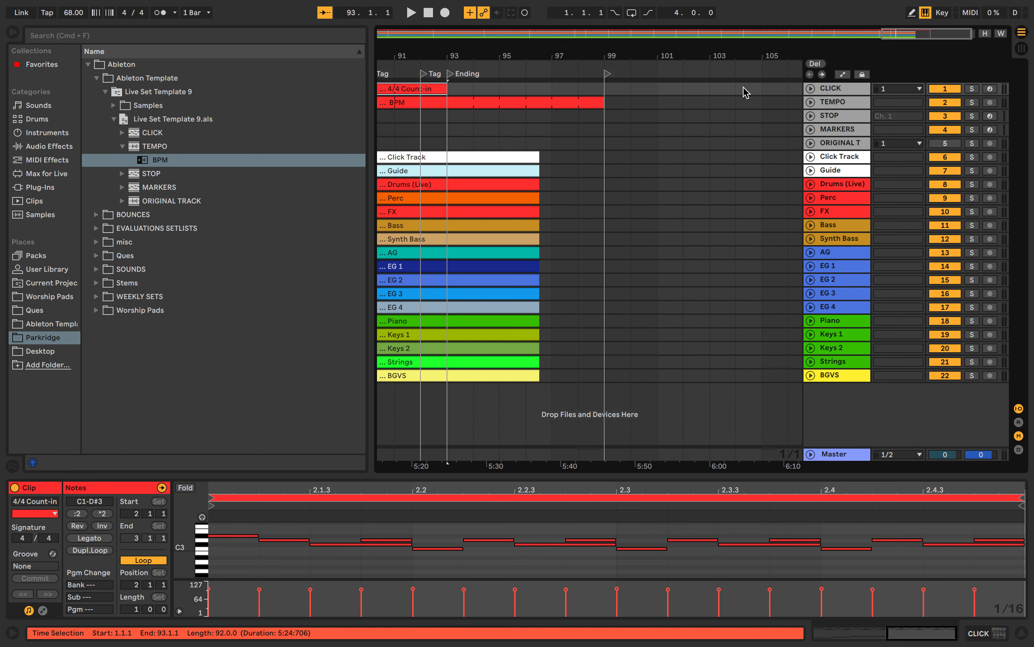
scroll(746, 92, "left", 2)
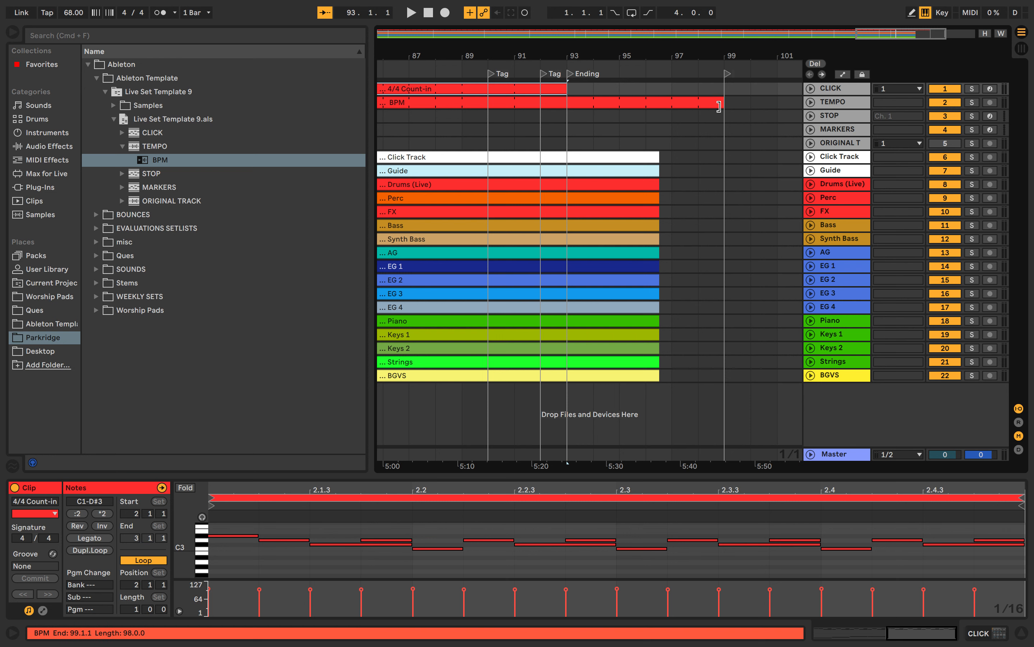
key("minus")
key("minus")
key("minus")
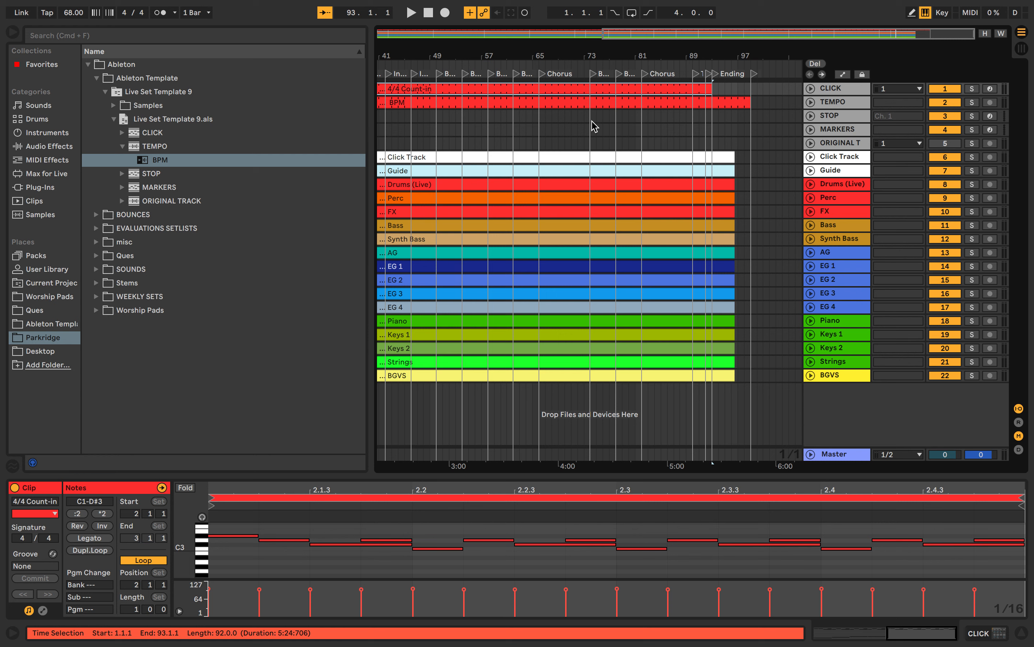
scroll(594, 126, "left", 10)
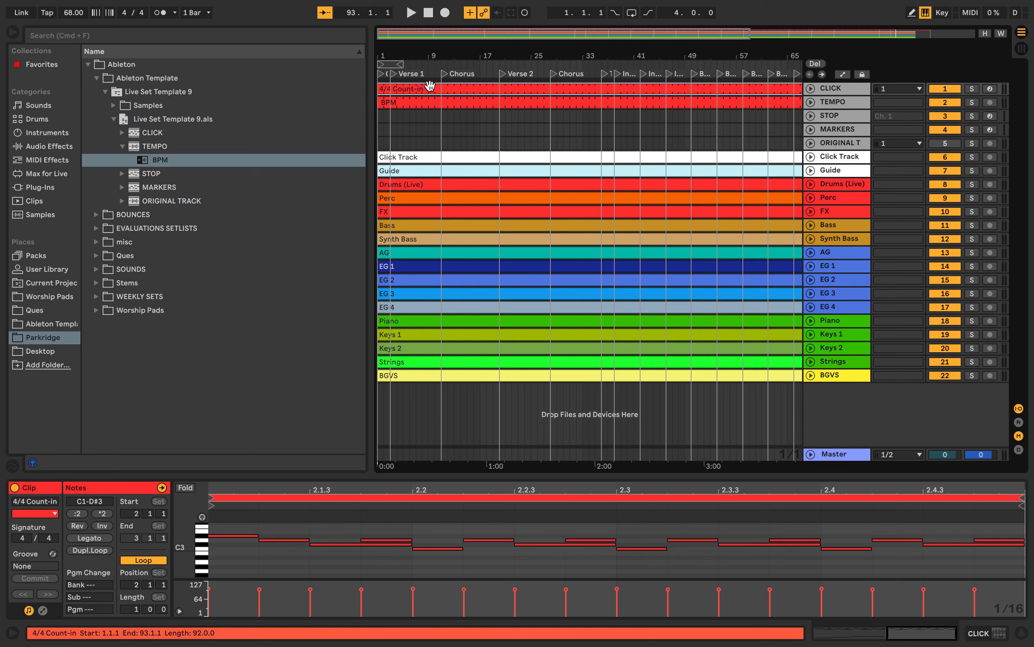
- Check the song's tempo in the set's file name and compare the settings of the BPM and 4/4 Count-in clips
mouse_move(487, 5)
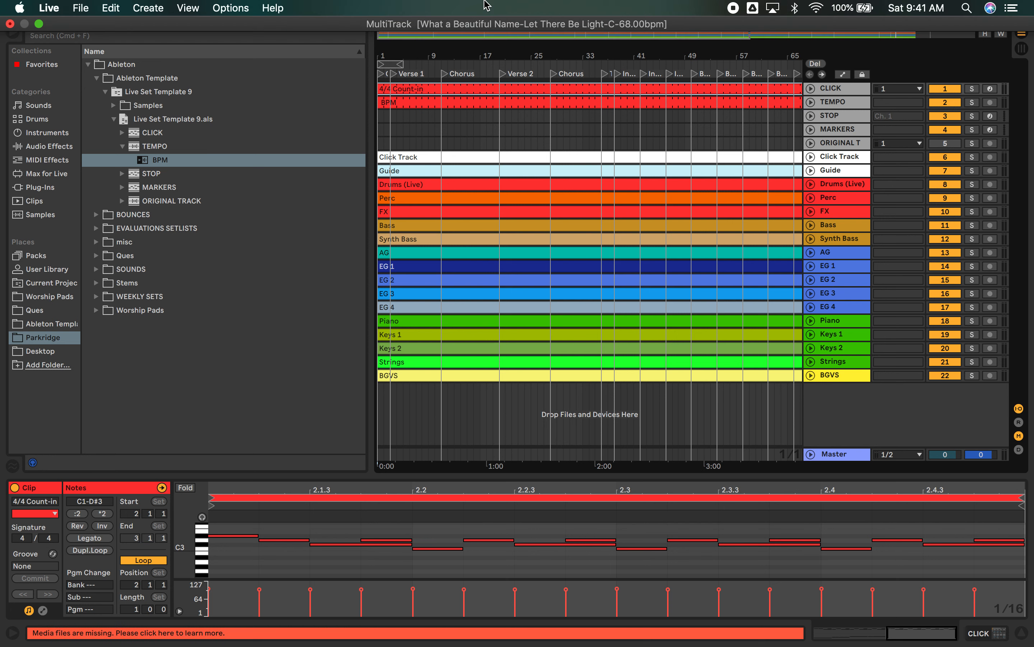
left_click(452, 101)
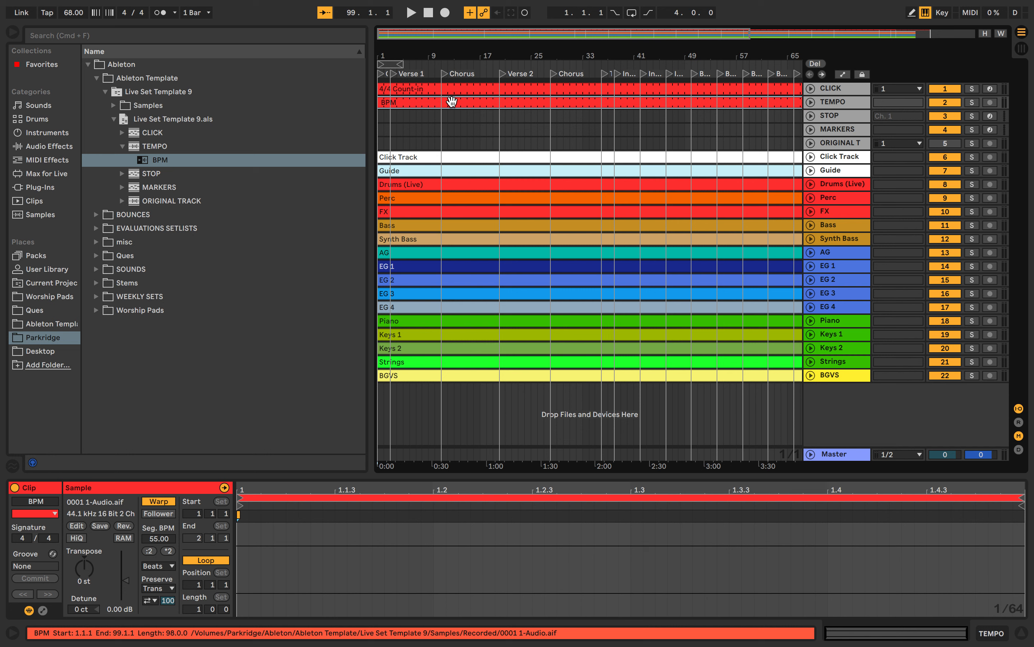
left_click(451, 88)
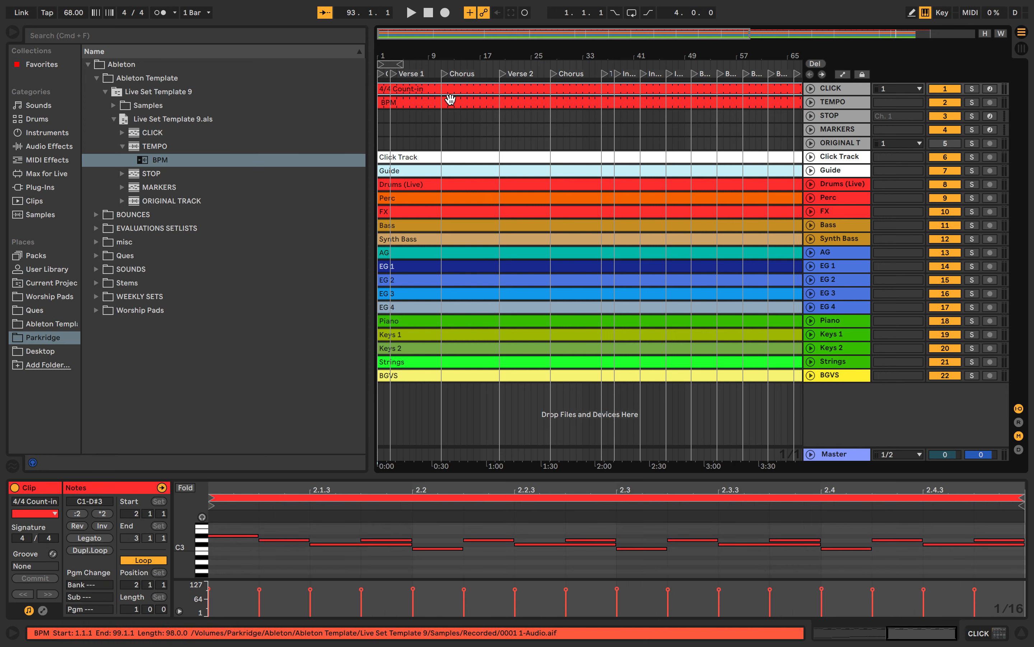
left_click(450, 100)
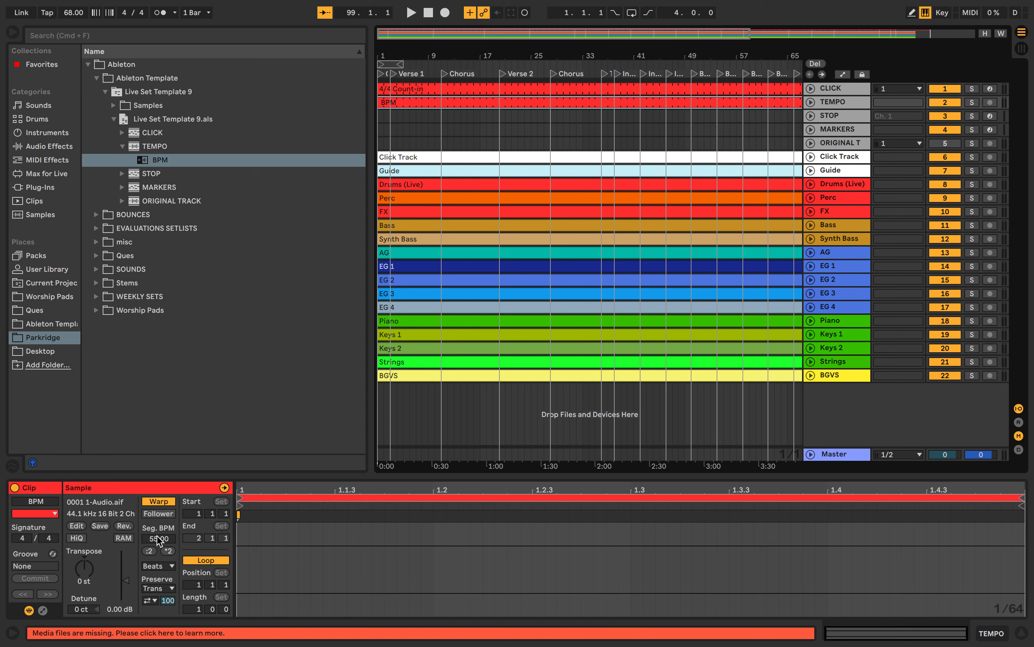
left_click(426, 104)
left_click(79, 16)
left_click(436, 89)
- Set the BPM clip's segment tempo to 68 and make the clip the tempo Leader
left_click(433, 105)
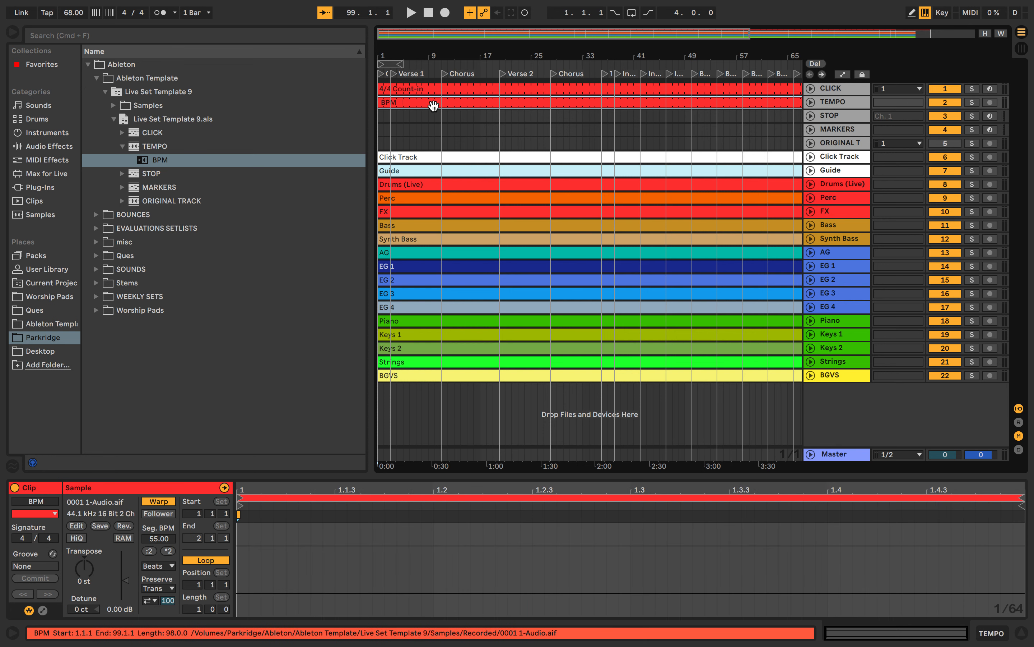
left_click(162, 540)
type("68")
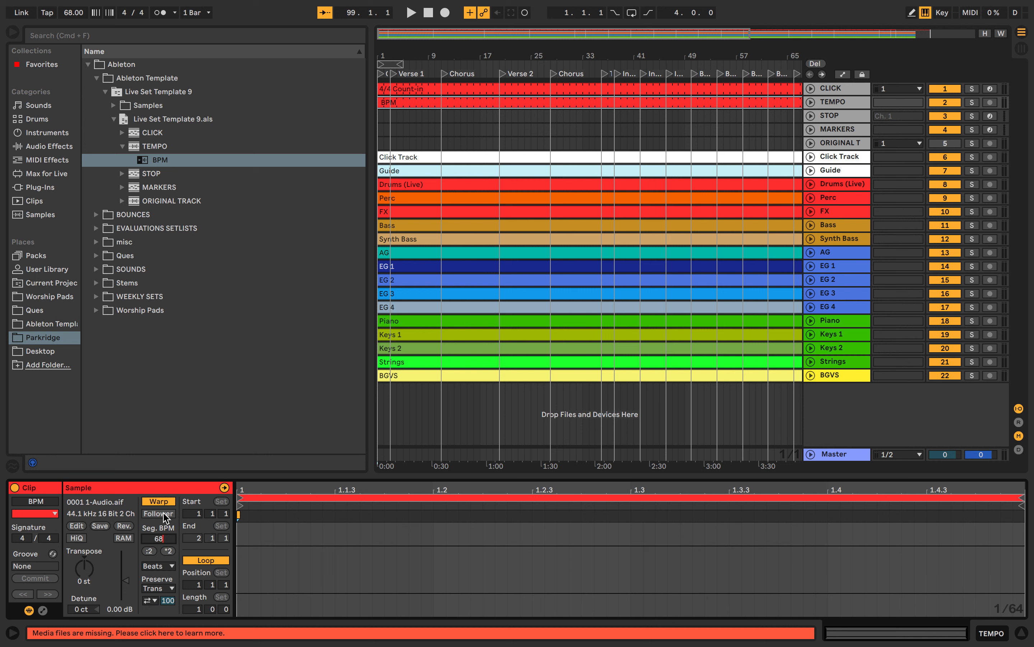
key("Return")
left_click(166, 517)
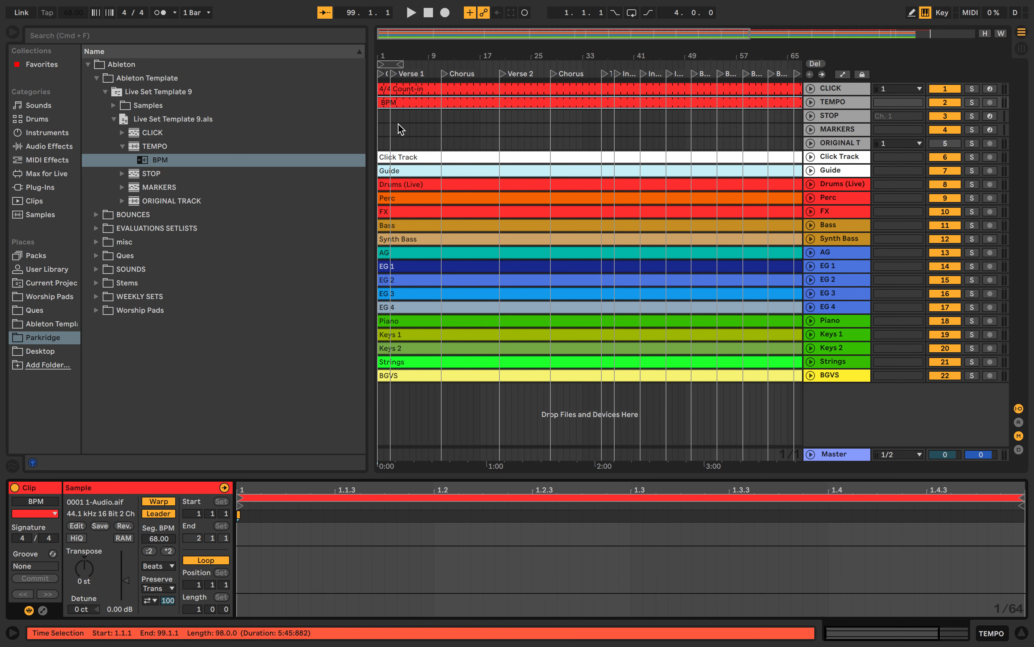
- Play the song from the start and mute the original Click Track
left_click(378, 119)
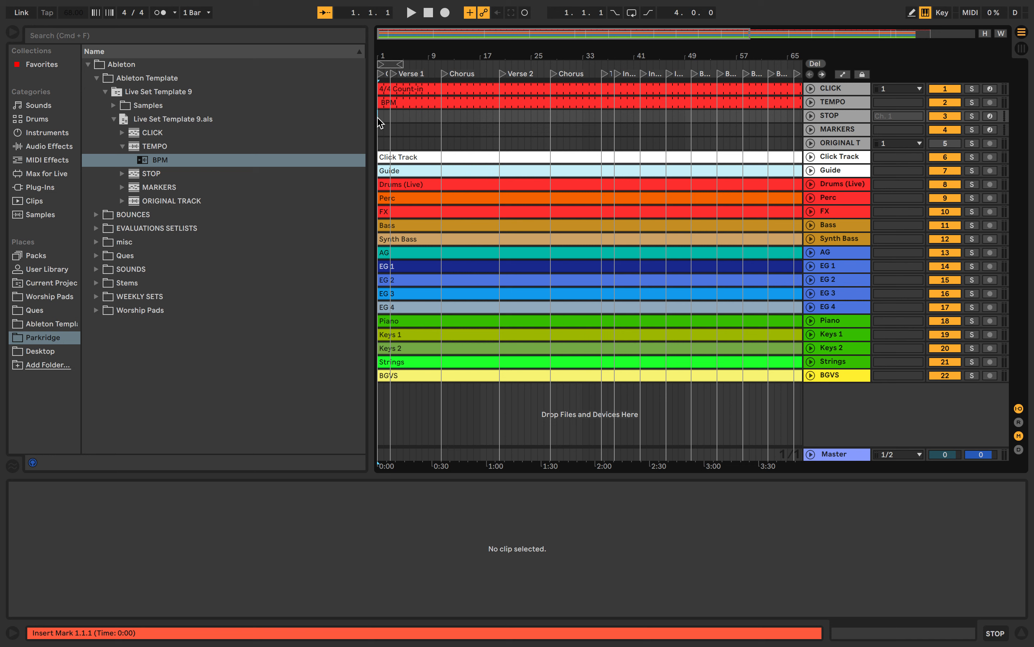
key("space")
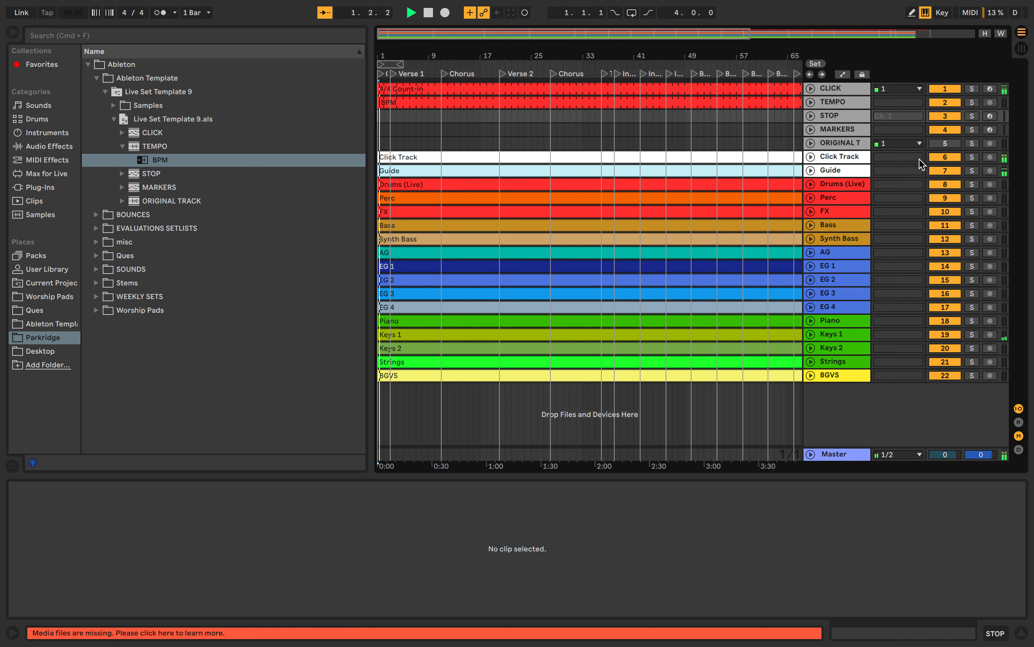
left_click(944, 158)
left_click(944, 161)
key("space")
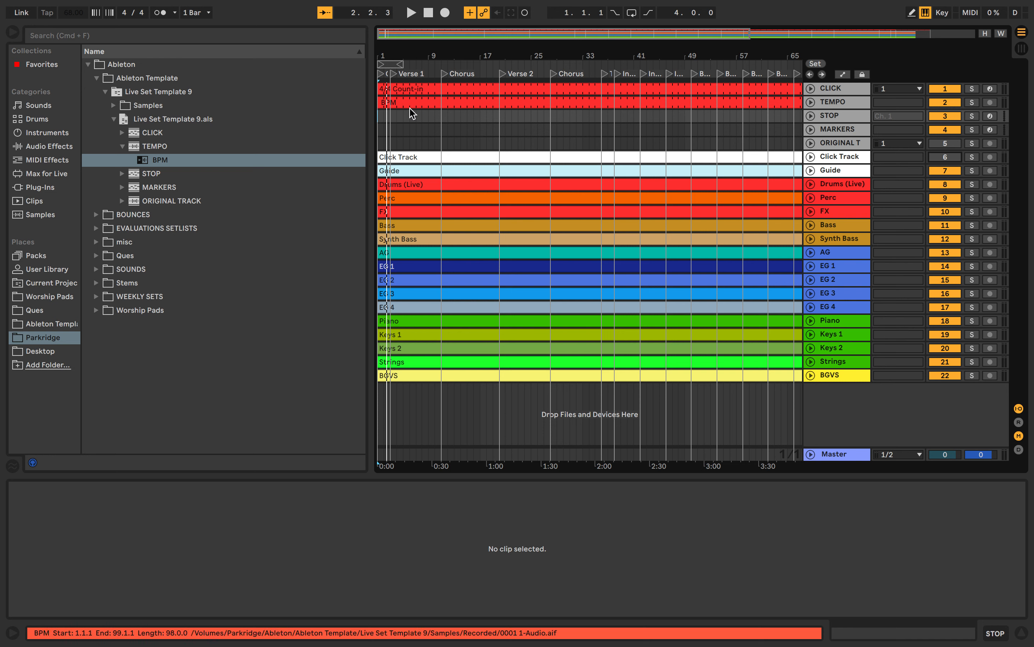
- Play the song from bar 1 with Click Track muted, briefly soloing the CLICK track to hear it alone
left_click(378, 133)
key("space")
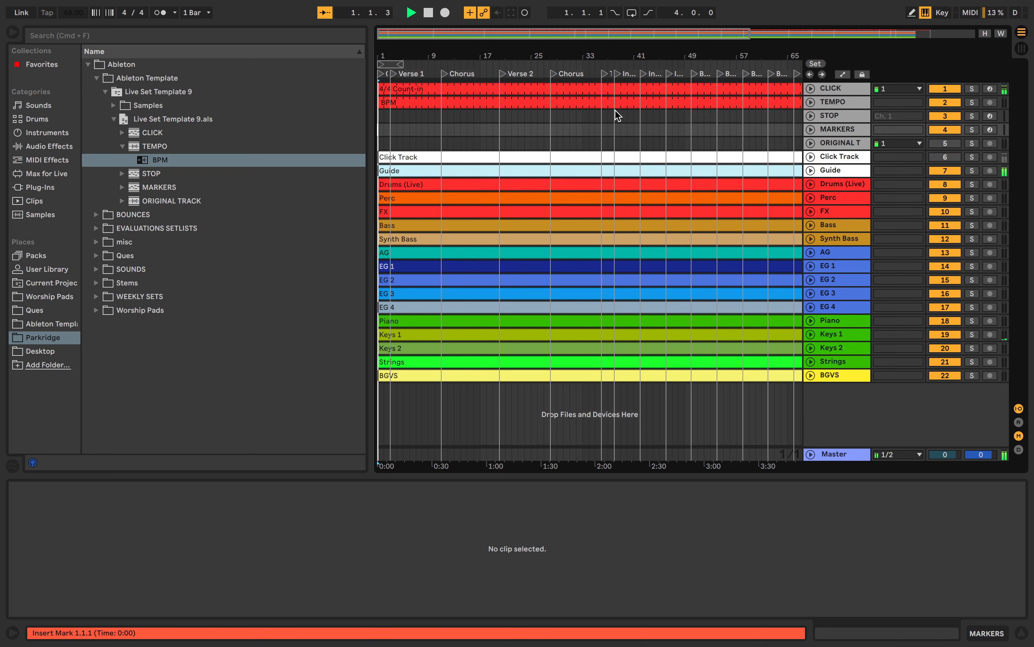
left_click(972, 90)
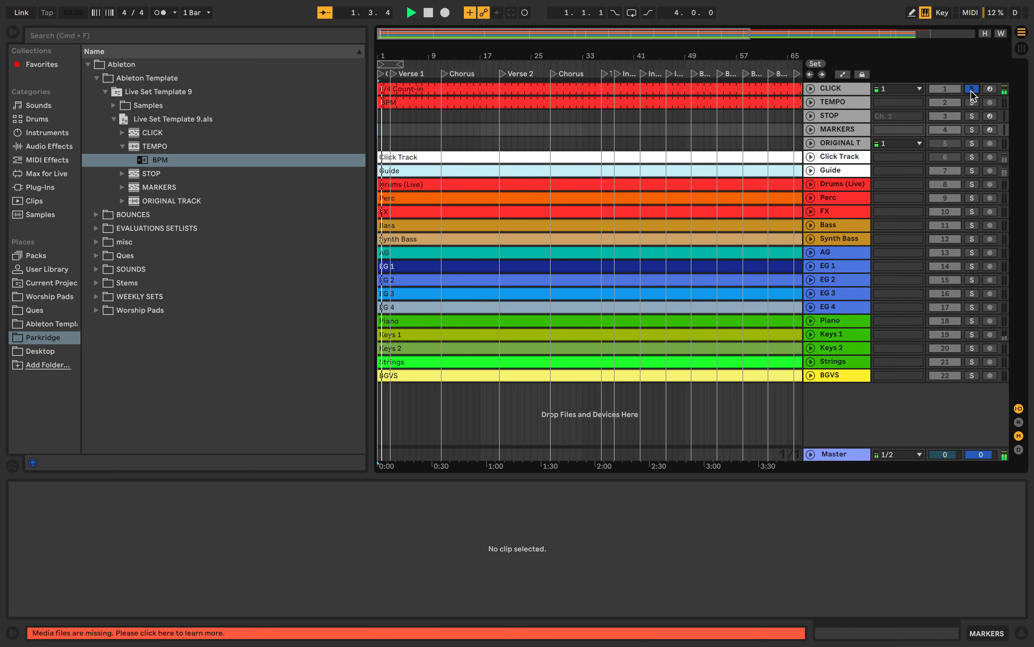
left_click(972, 90)
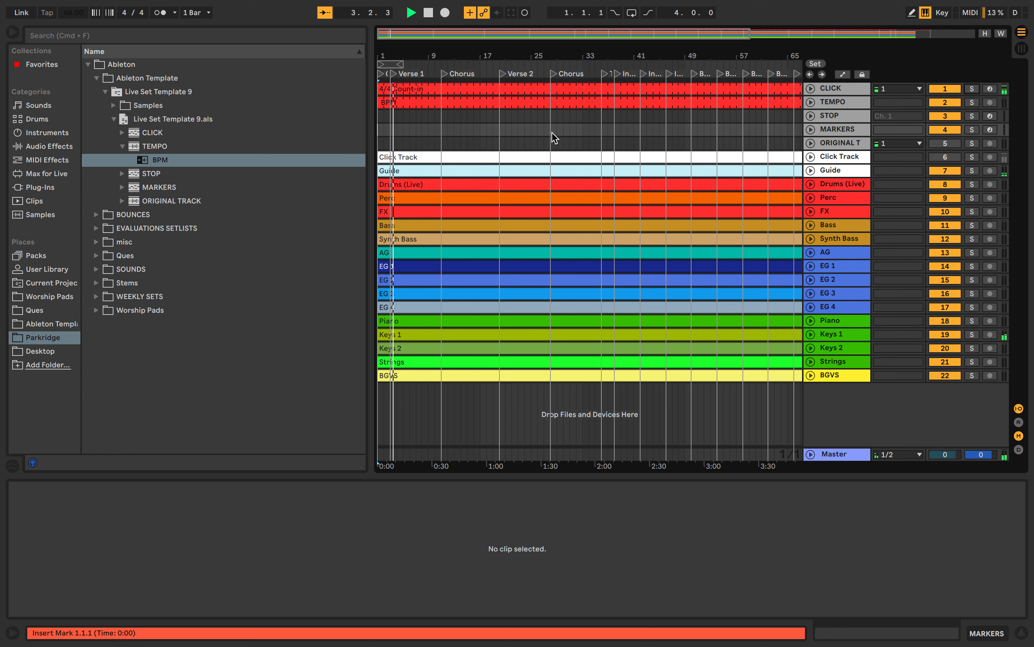
scroll(555, 141, "right", 10)
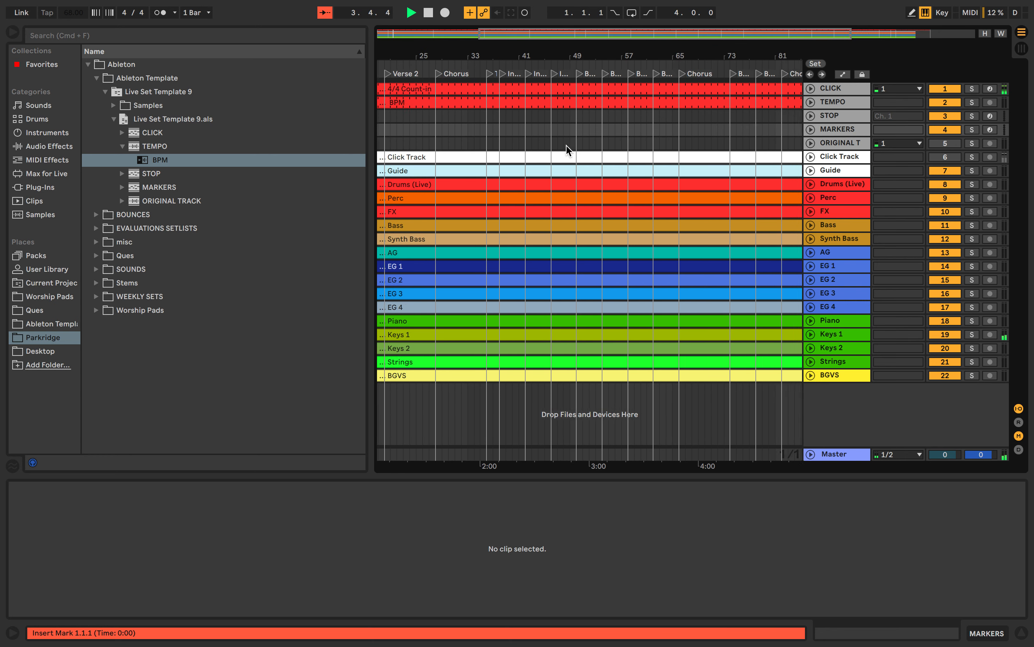
- Play the song from bar 66 and from bar 92 near the ending to check the click against the stems
scroll(567, 147, "right", 3)
left_click(567, 146)
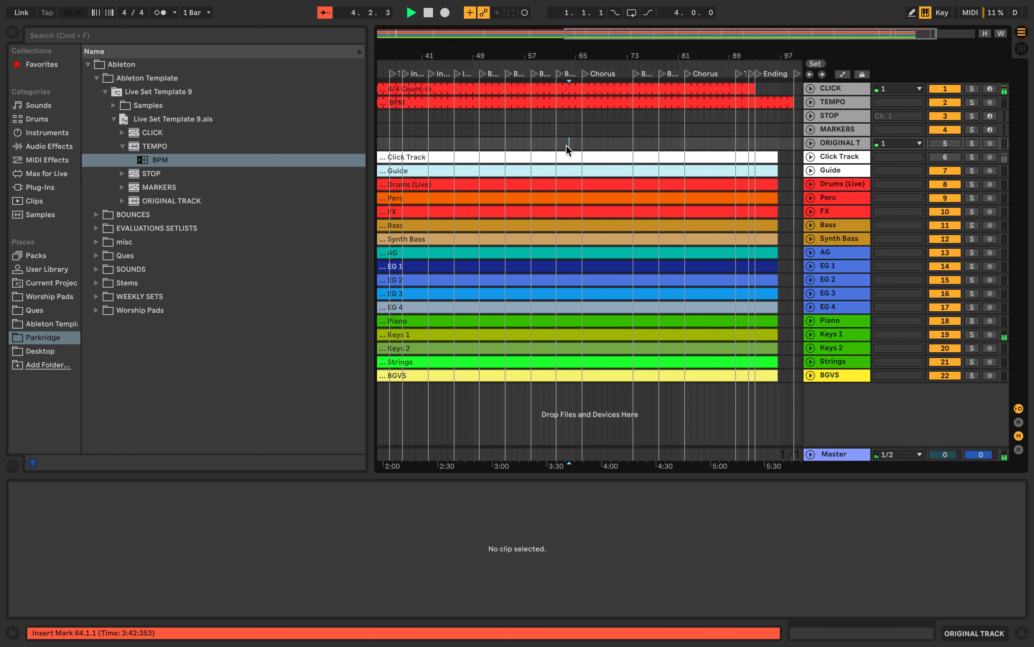
left_click(581, 132)
key("space")
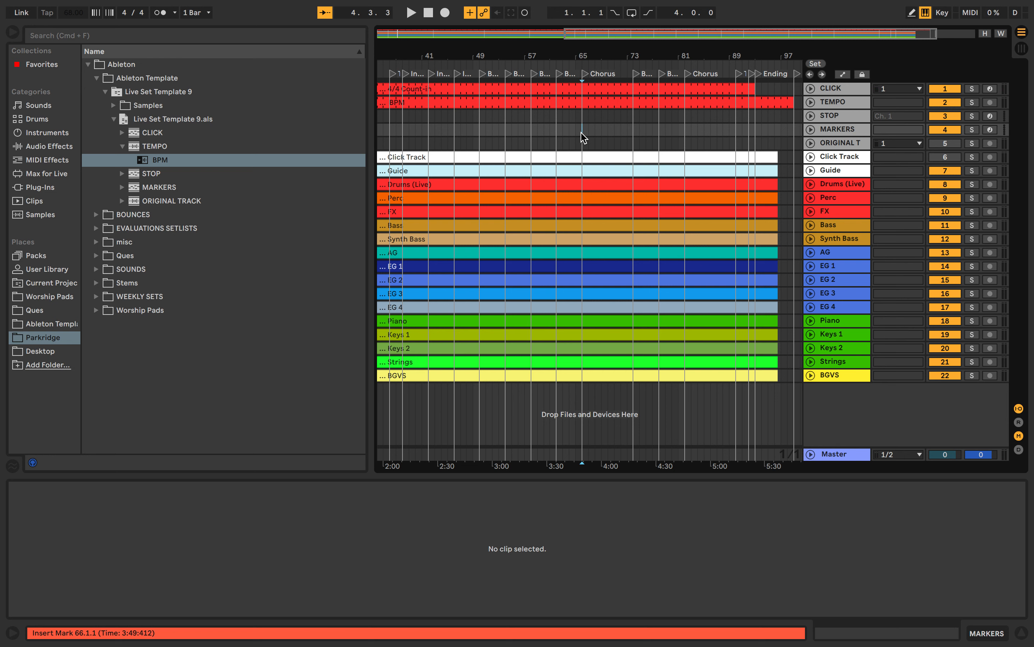
key("space")
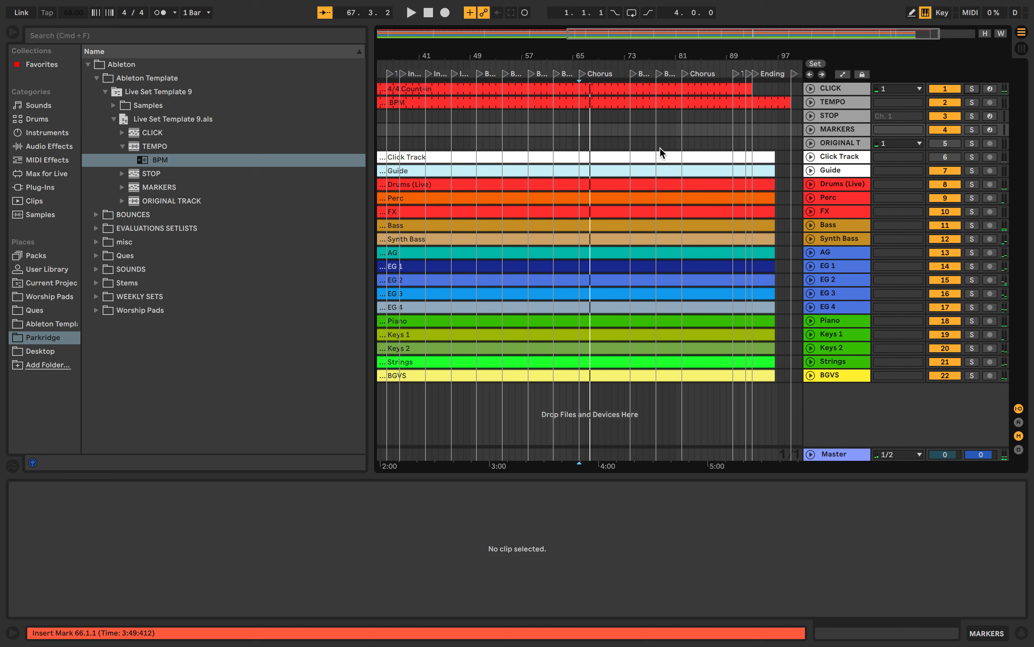
left_click(746, 134)
key("space")
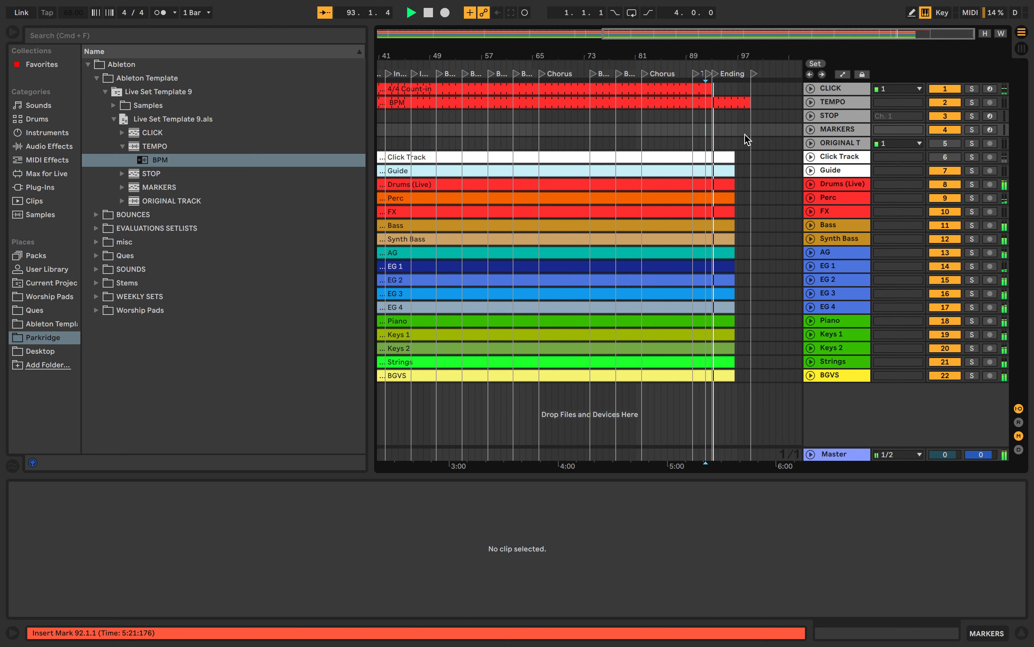
key("space")
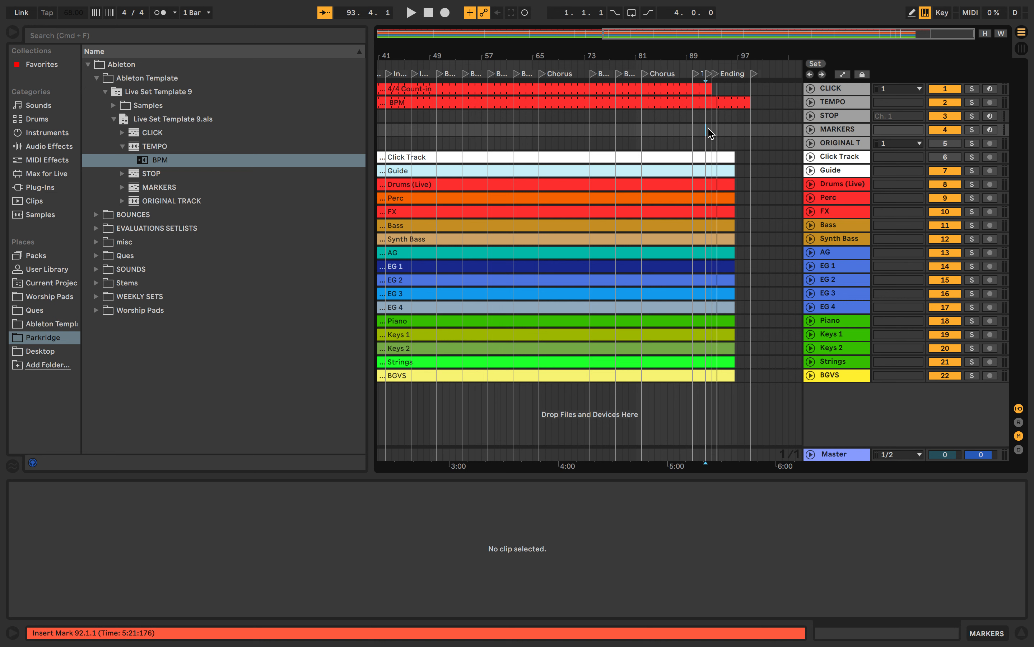
- Start saving the set under a new name in Ableton/Stems/Worship MT Completed Projects on the Parkridge drive
scroll(711, 134, "left", 10)
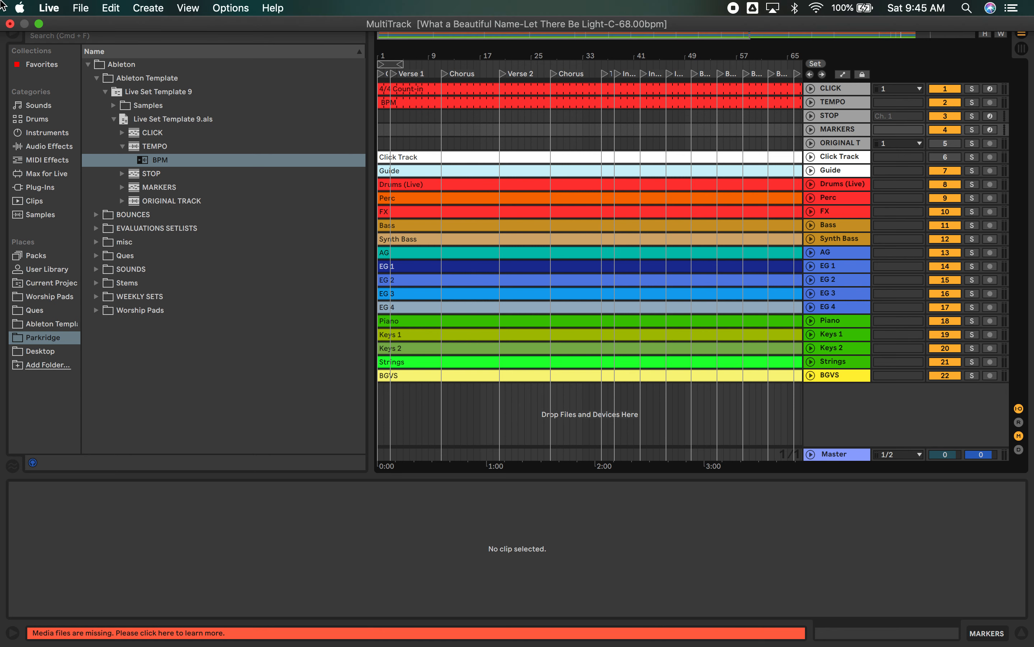
left_click(81, 7)
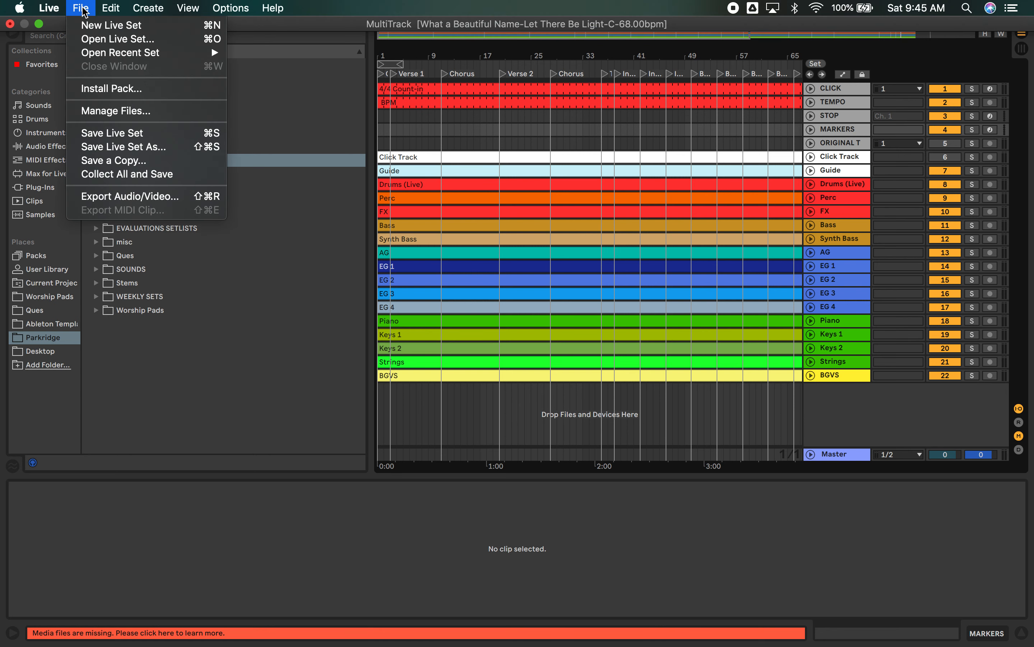
left_click(156, 147)
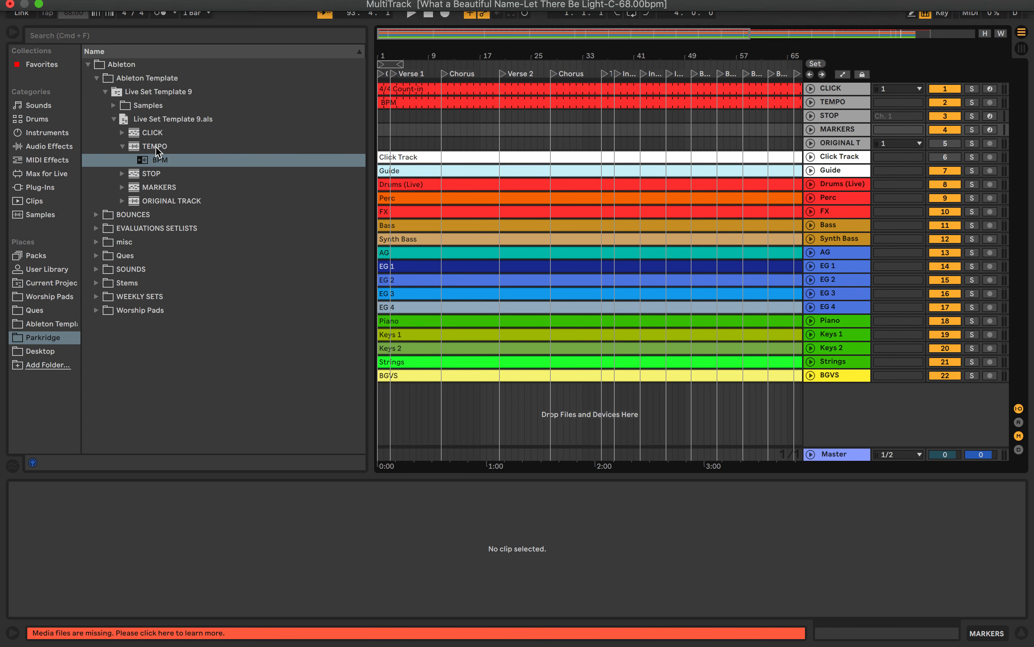
left_click(272, 384)
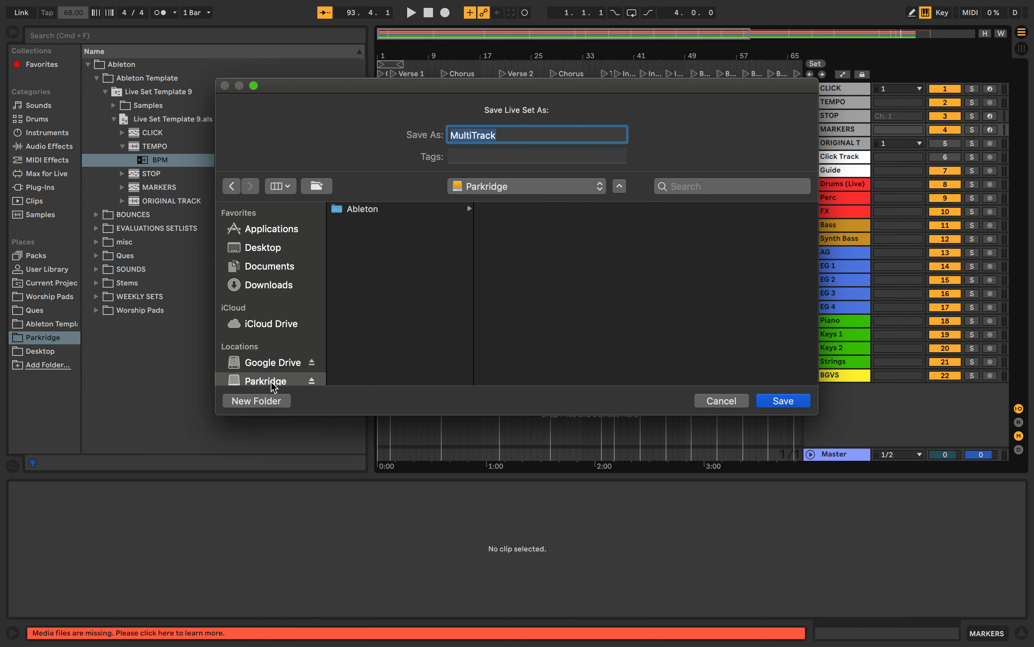
left_click(376, 209)
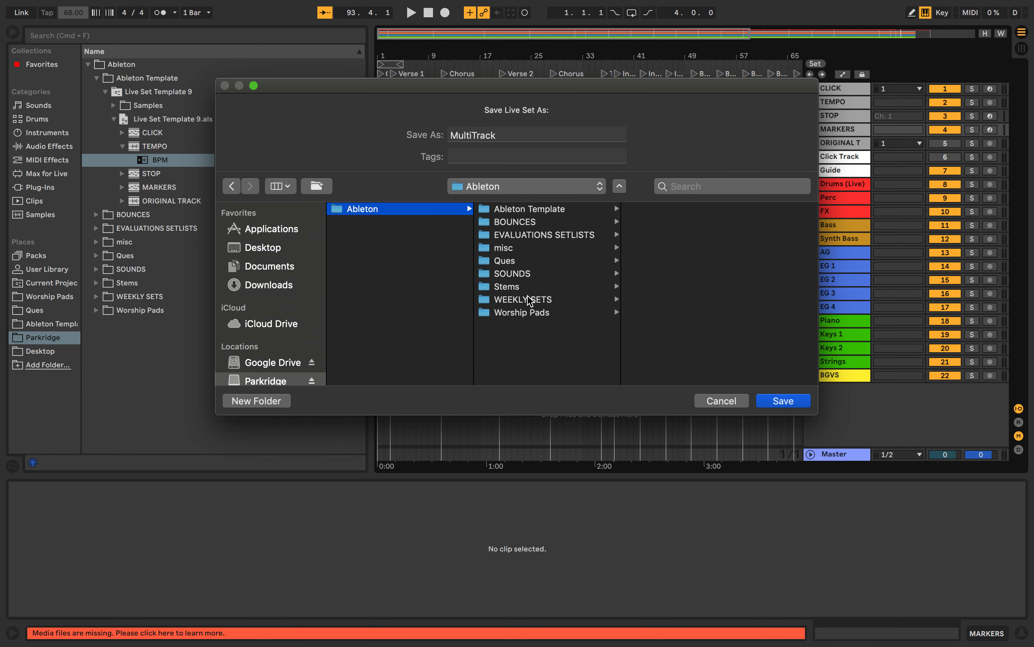
left_click(514, 287)
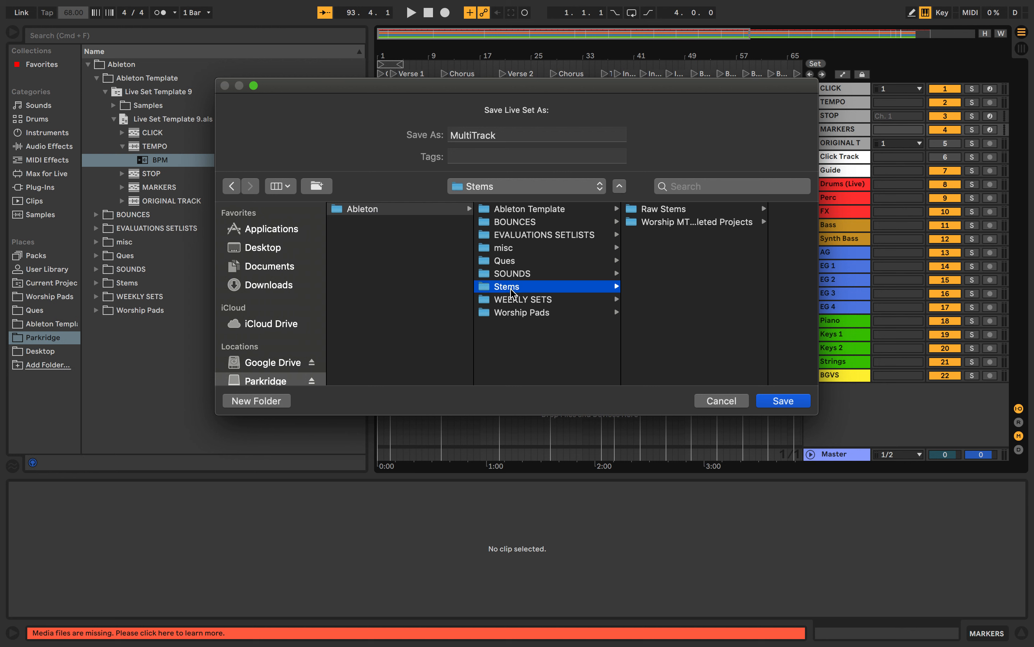
left_click(695, 222)
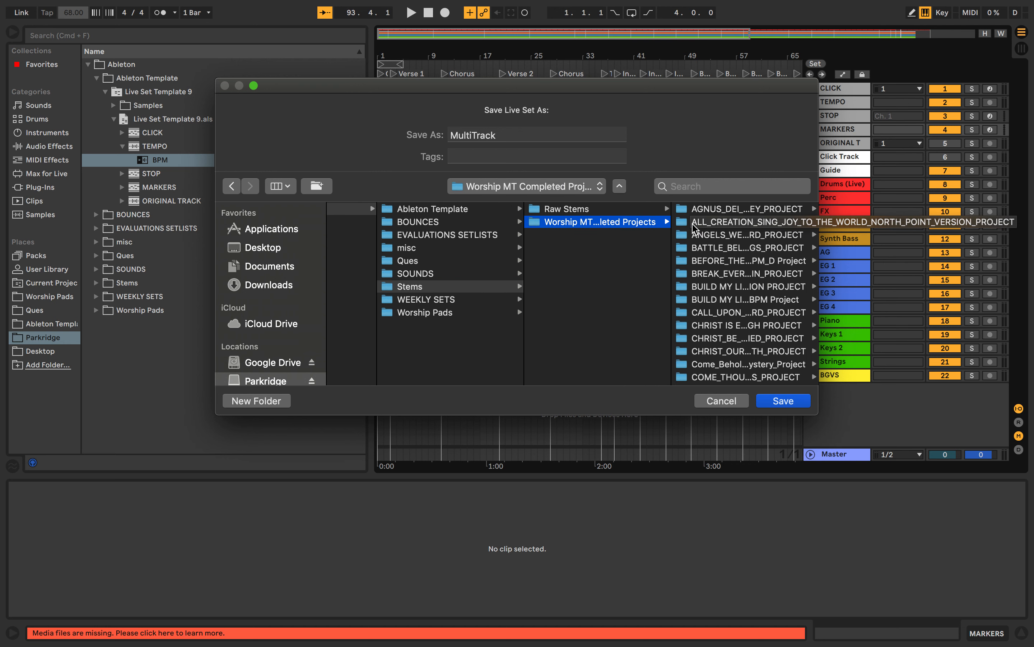
- Create a new folder WHAT_A_BEAUTIFUL_NAME_PROJECT inside Worship MT Completed Projects, copying the song title part of its name
left_click(525, 134)
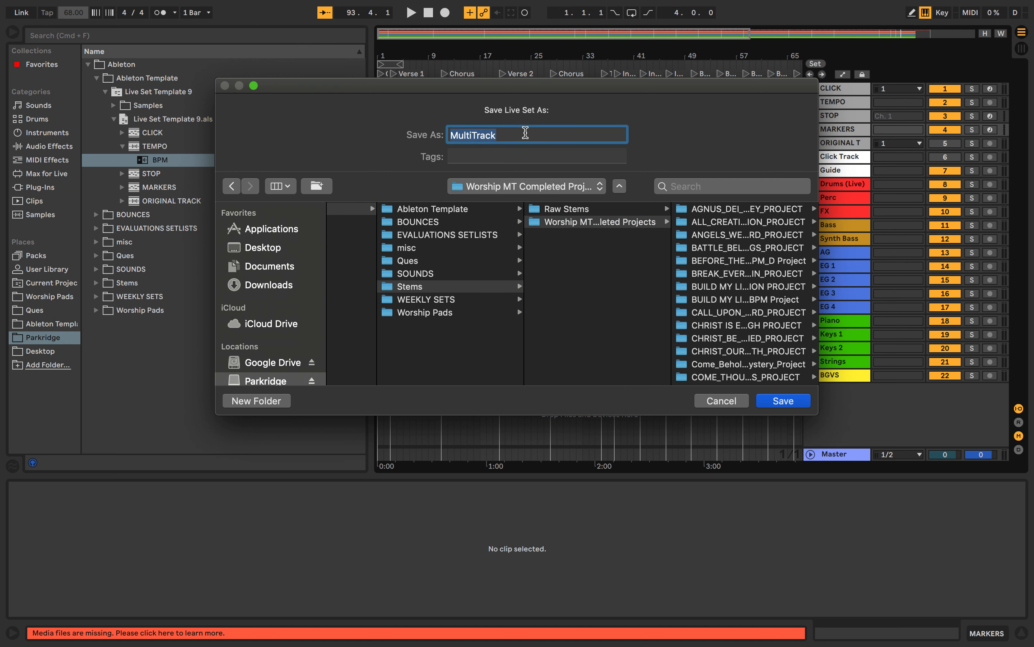
left_click(268, 400)
type("WHAT")
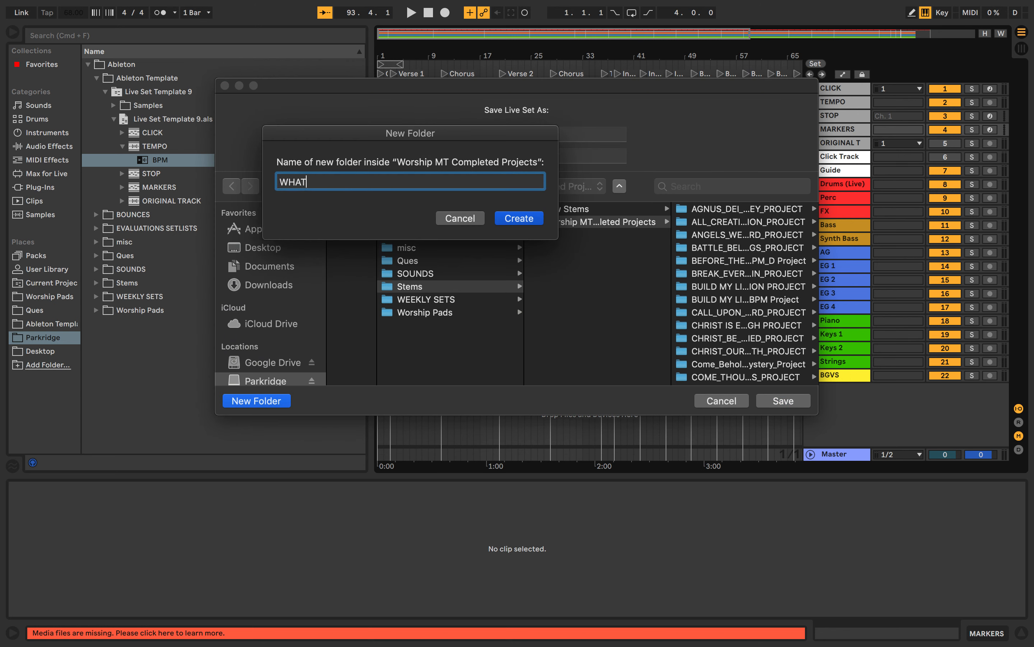
type("_A_BEAUTIFUL_NAME_PROJECT")
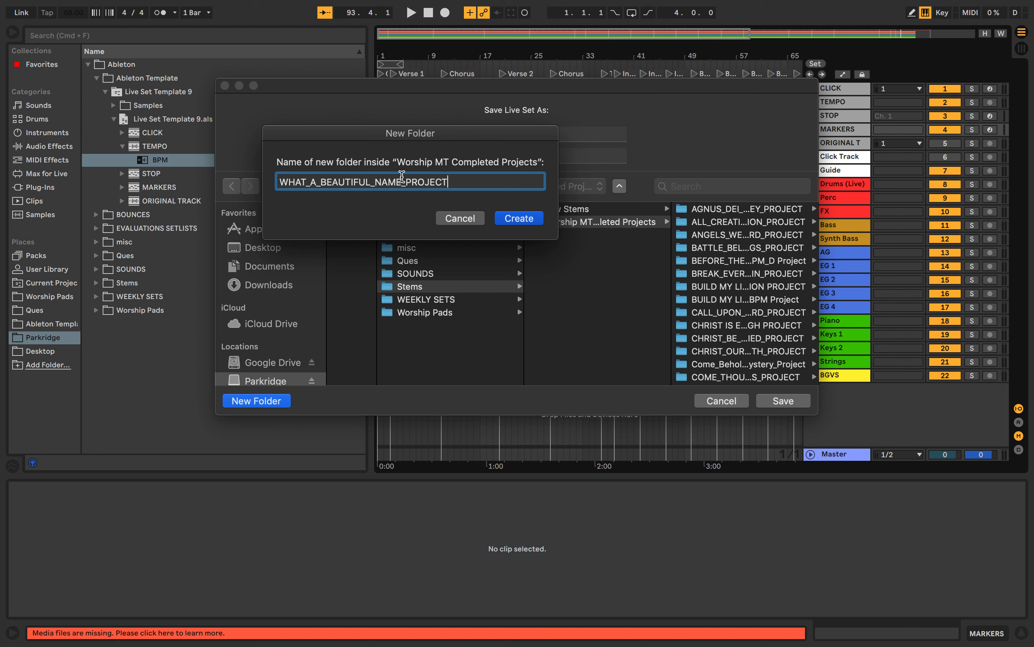
left_click_drag(402, 176, 242, 179)
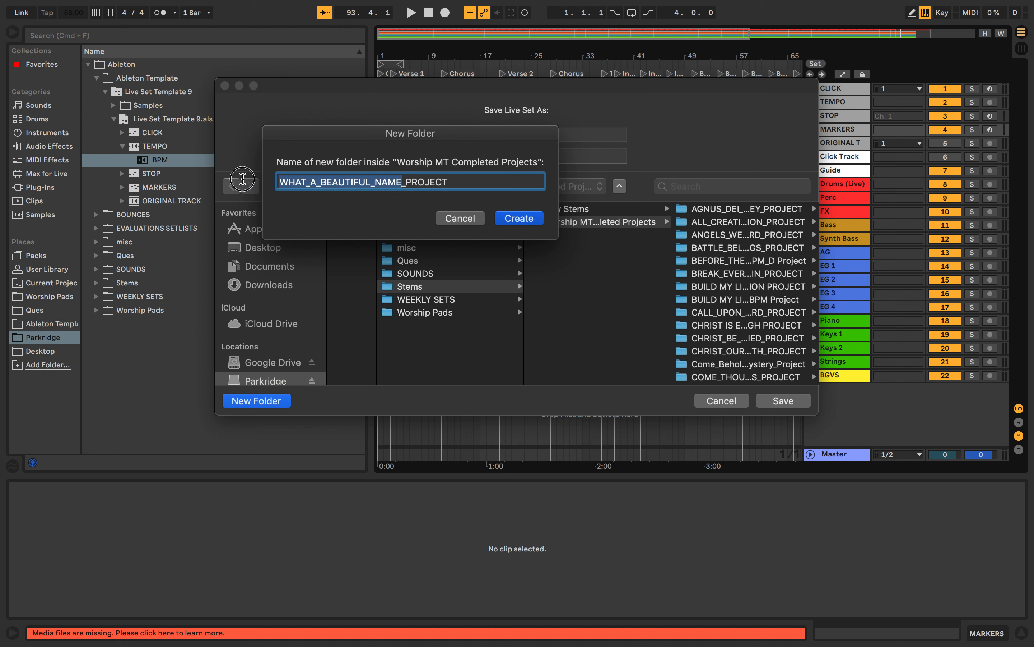
right_click(318, 176)
left_click(349, 233)
left_click(507, 220)
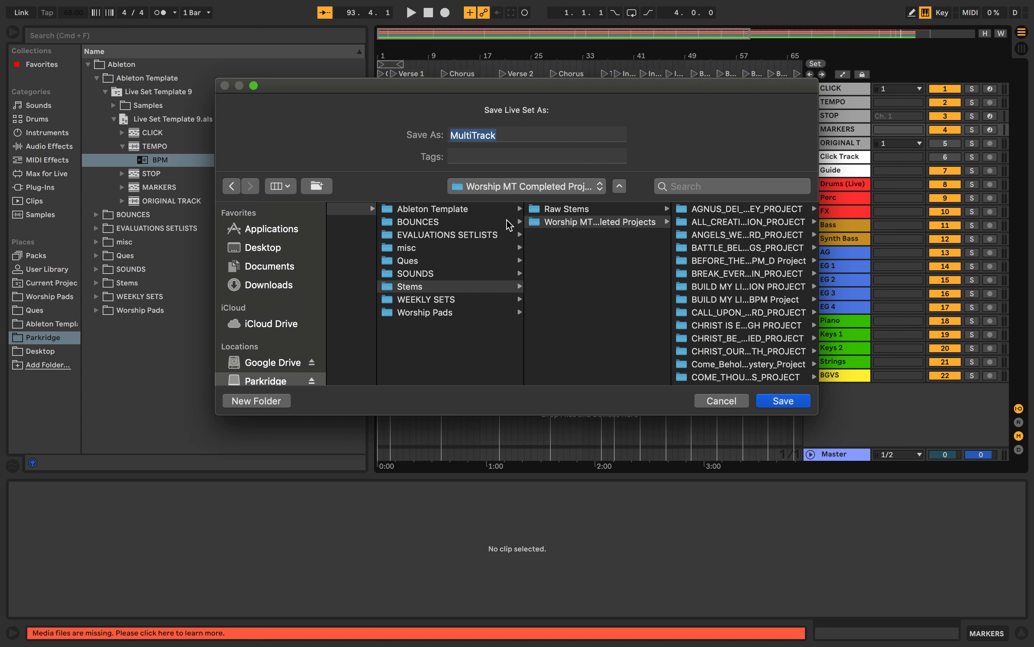
- Save the set in the new folder as WHAT_A_BEAUTIFUL_NAME_MT_C_68BPM_ORIGINAL_VERSION, pasting the copied title as the start of the name
right_click(501, 133)
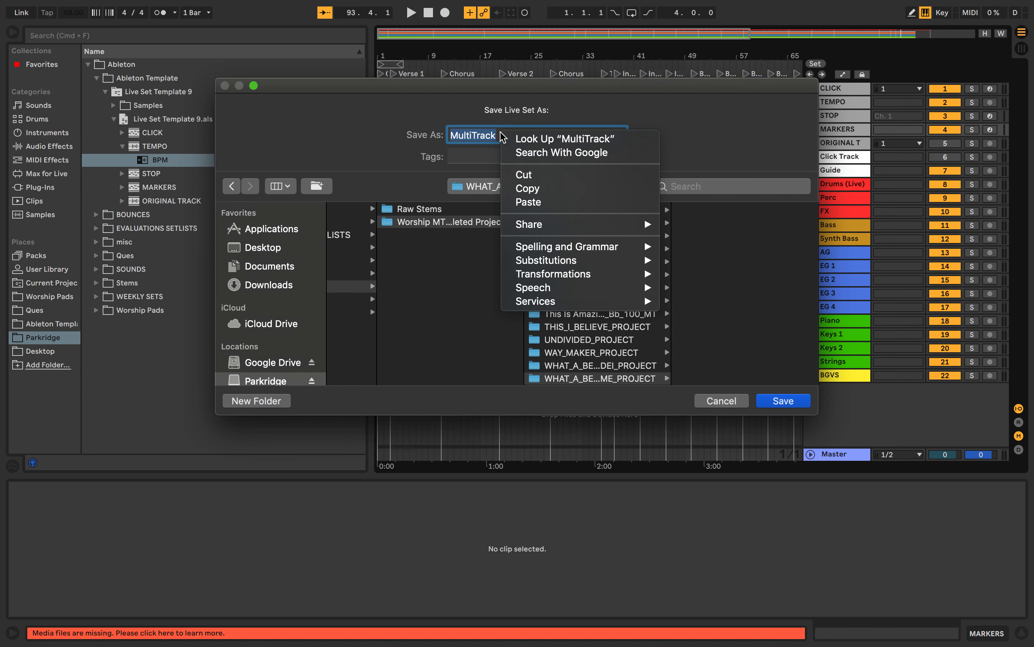
left_click(551, 203)
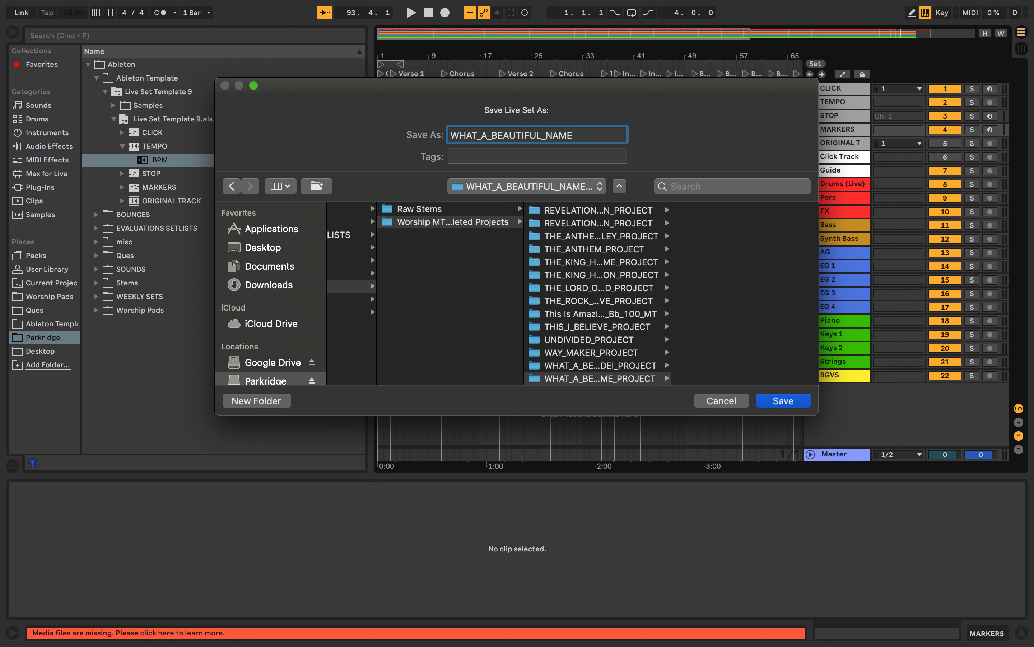
type("_MT_")
type("C_68BPM")
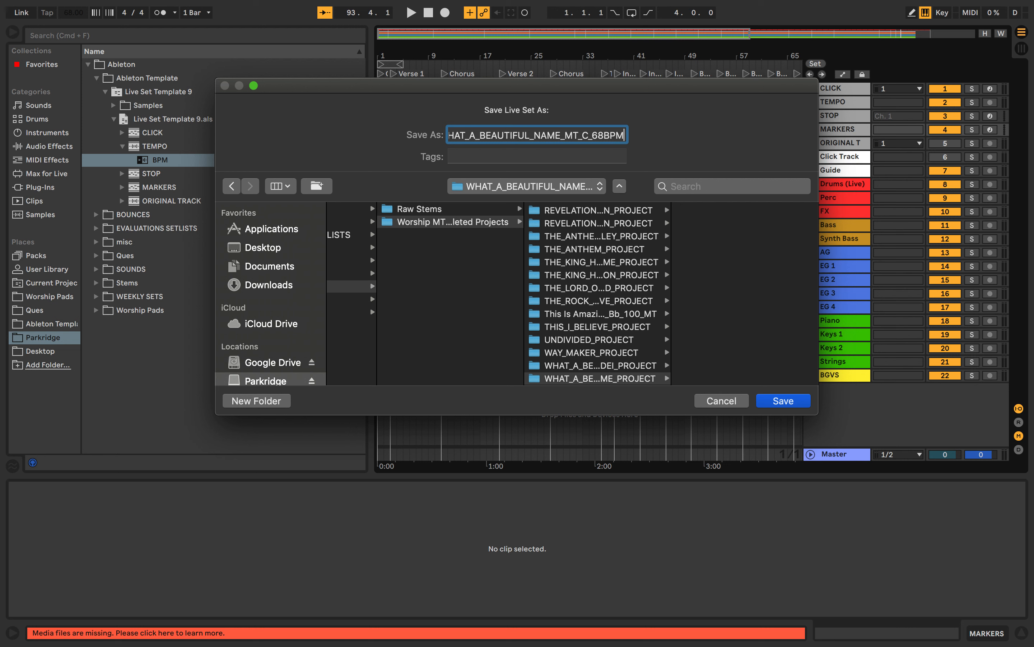
type("_")
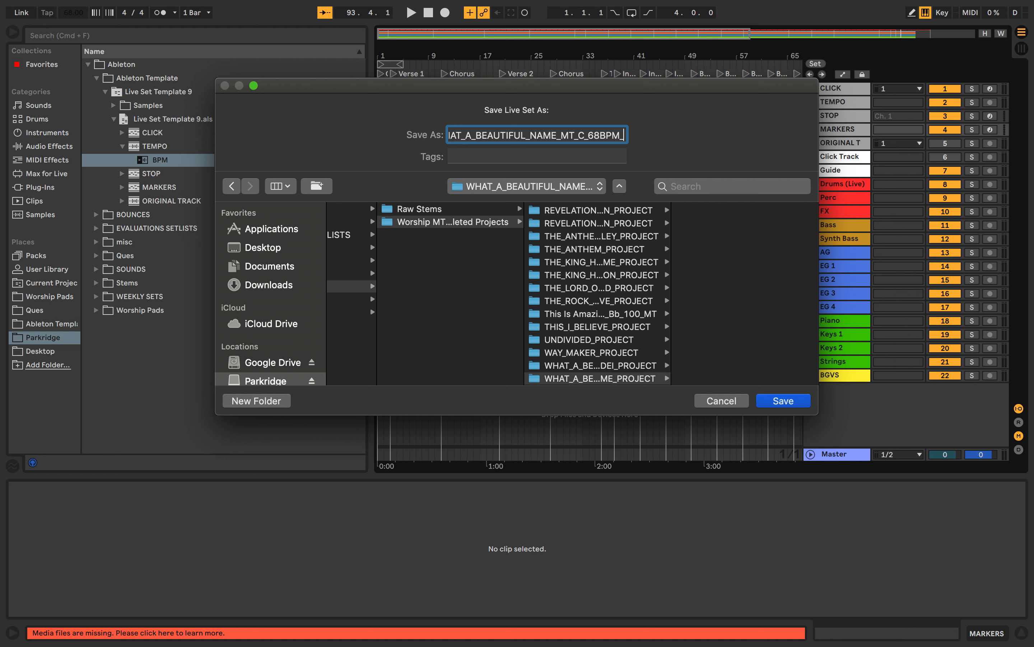
type("ORIGINAL_")
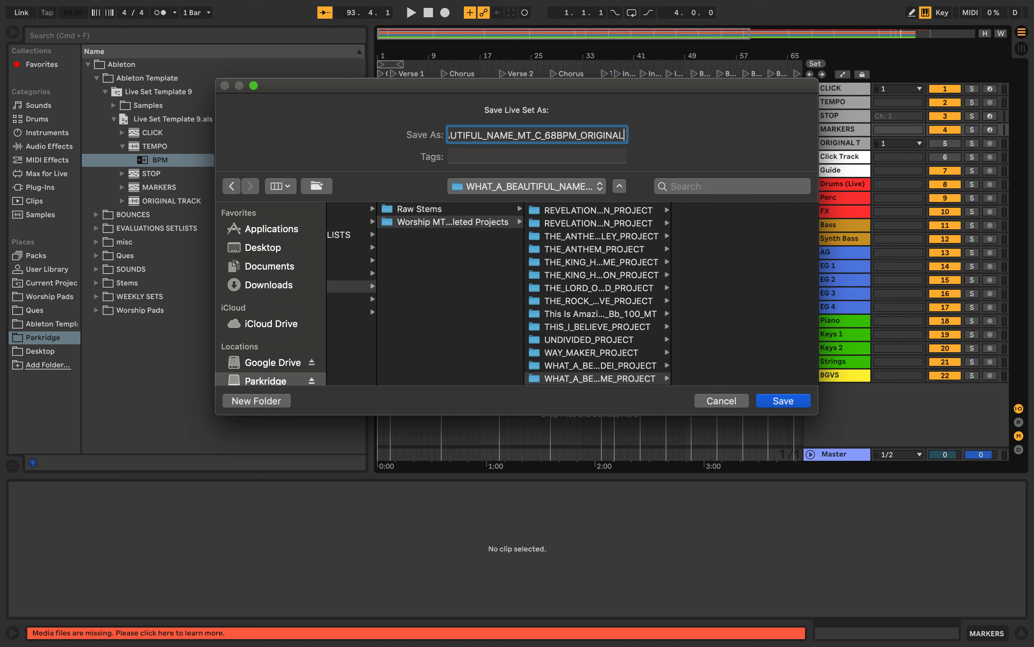
type("VERSION")
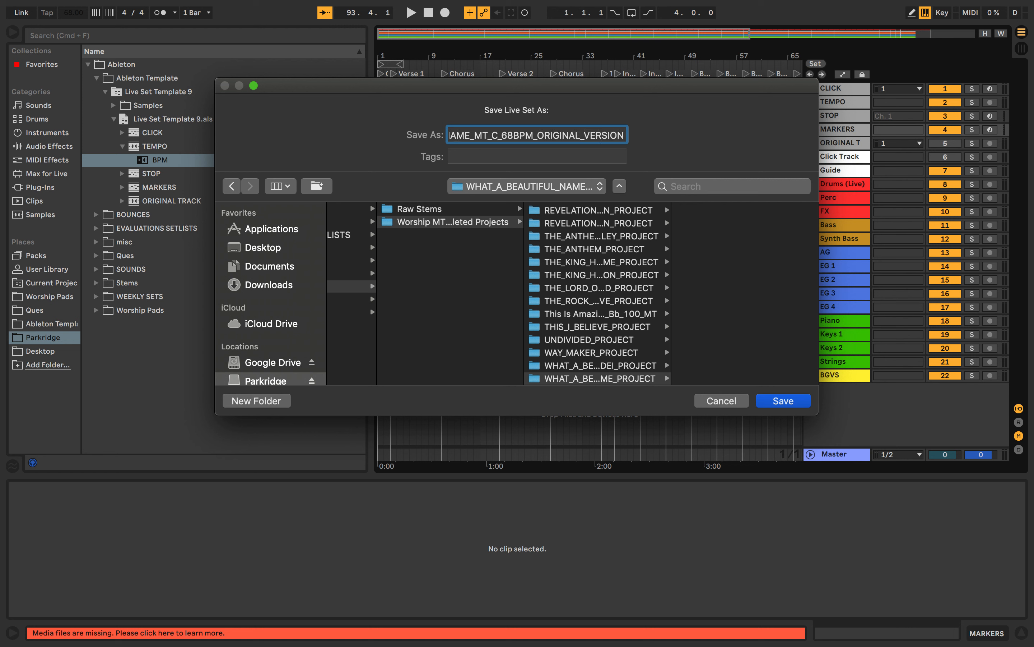
left_click(784, 402)
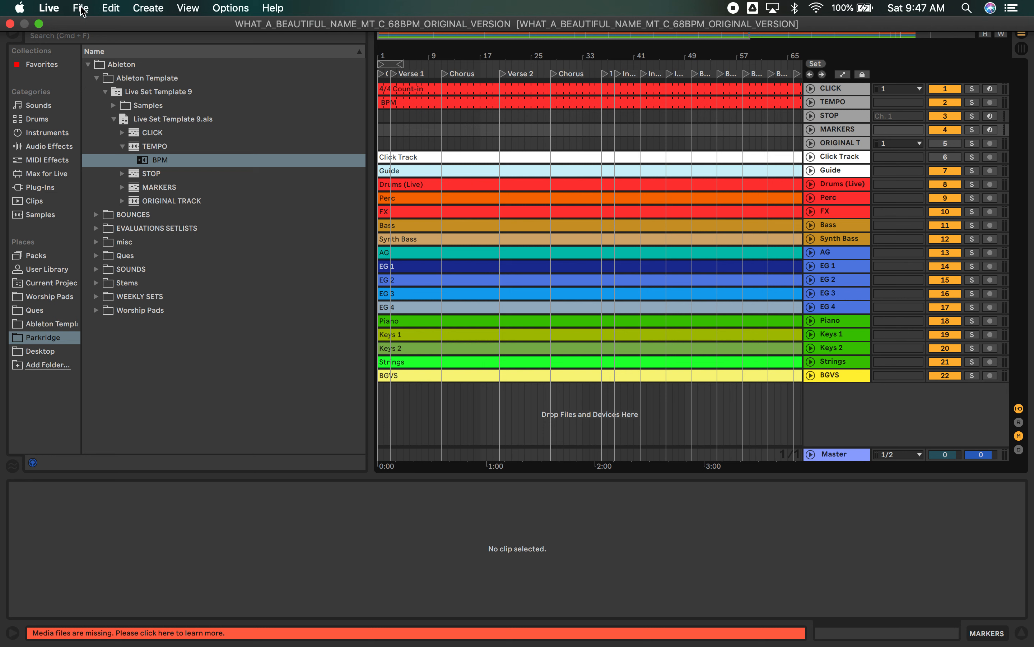
- Collect all and save the set twice, copying media files from elsewhere, other projects and the User Library but not Factory Packs
left_click(82, 8)
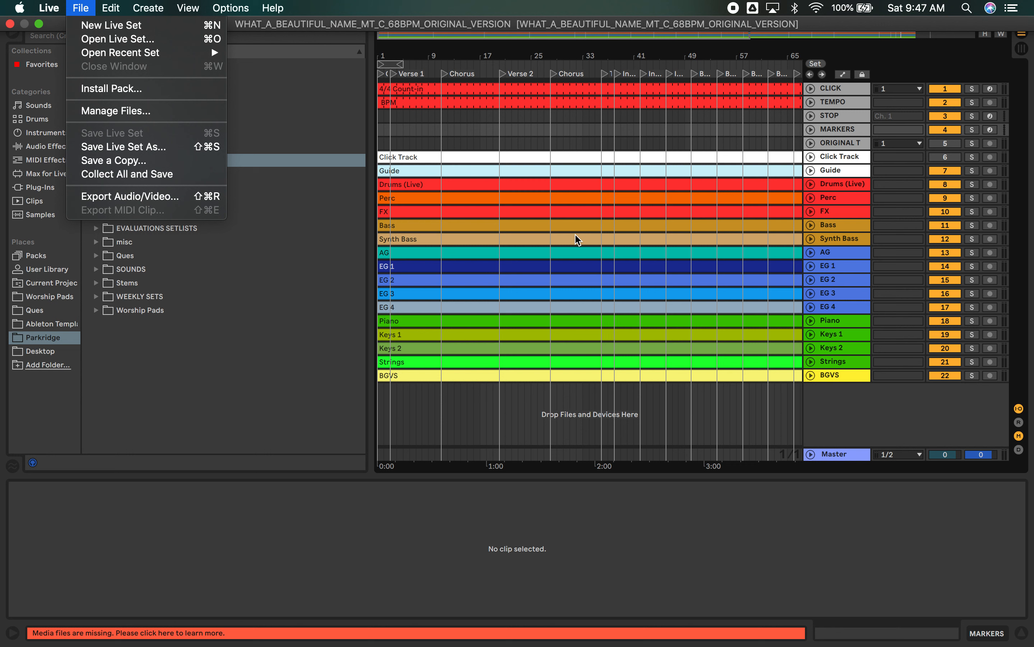
left_click(171, 176)
left_click(620, 384)
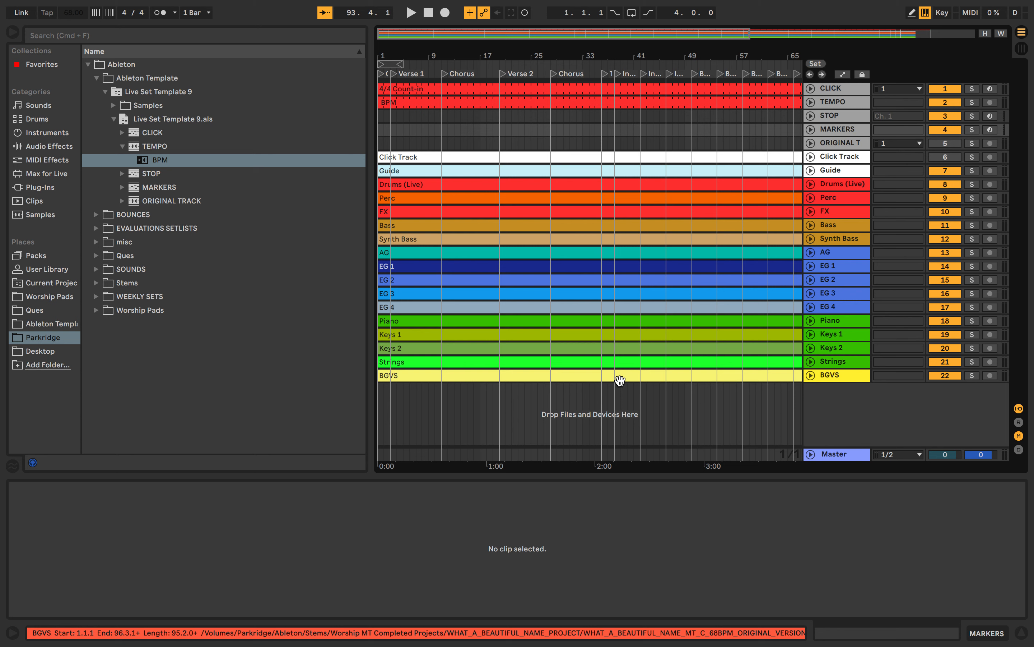
left_click(81, 7)
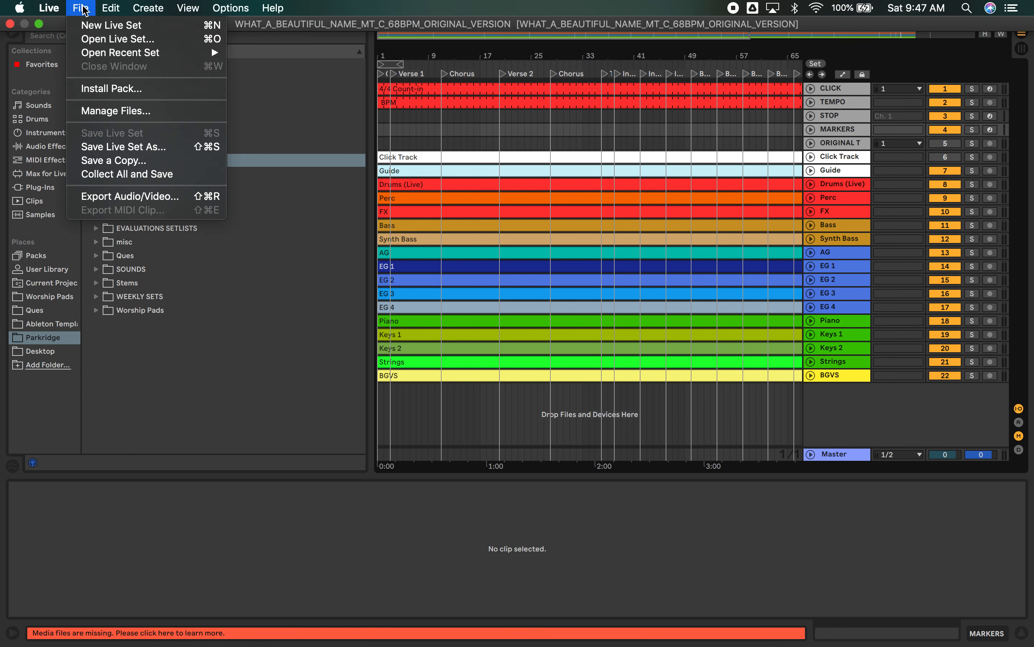
left_click(141, 174)
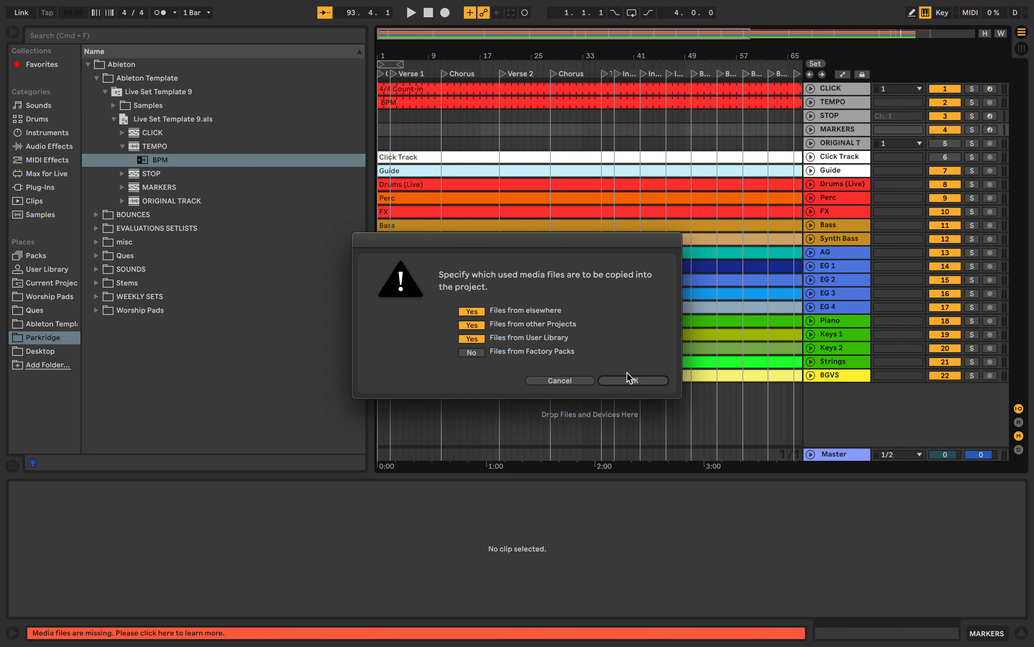
left_click(632, 378)
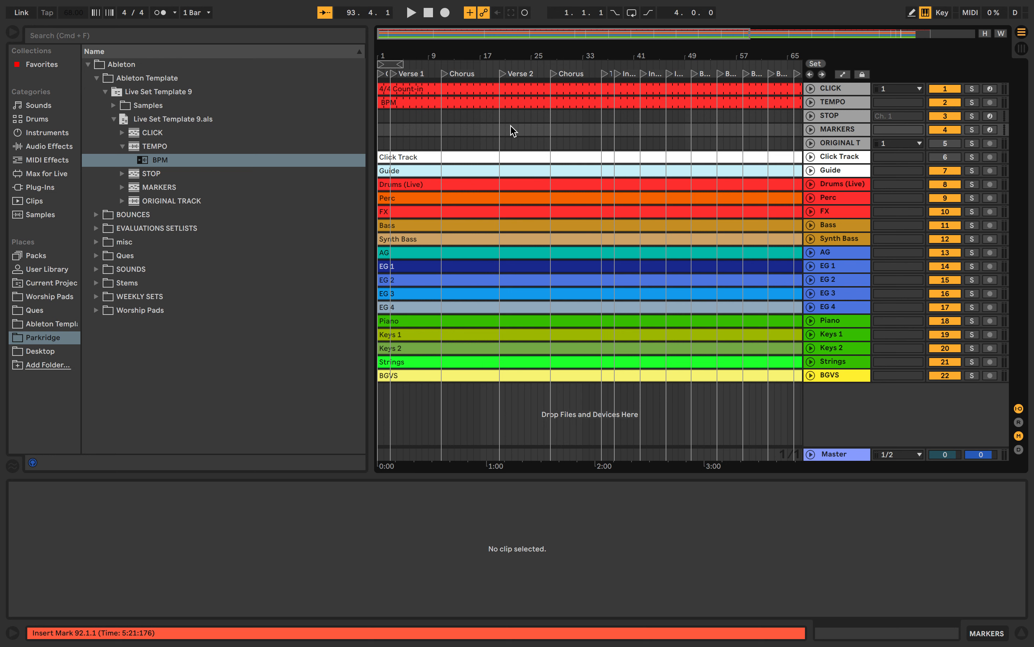
- Create an empty two-bar MIDI clip on the MARKERS track from bar 1 to bar 3 and name it COUNT IN
left_click(386, 124)
scroll(385, 123, "up", 3)
scroll(388, 128, "up", 3)
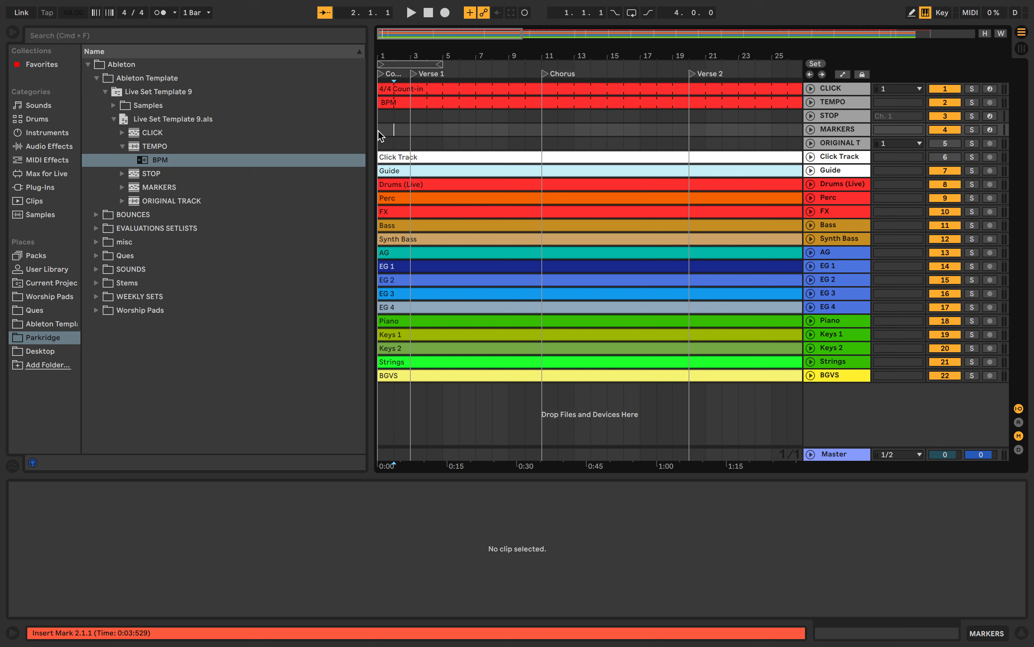
scroll(380, 136, "up", 5)
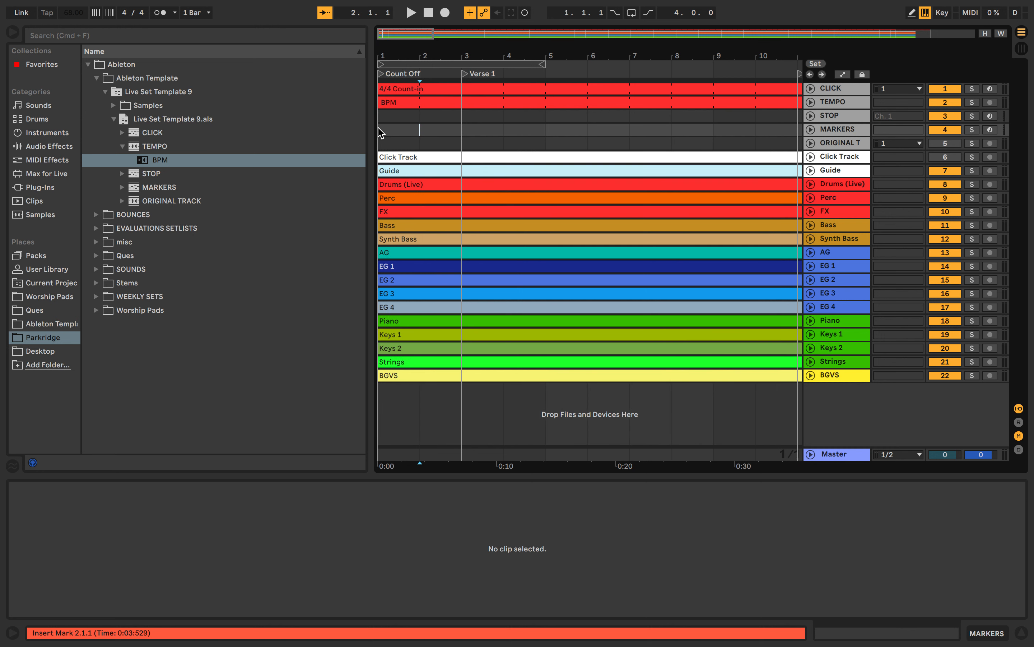
left_click_drag(378, 128, 466, 128)
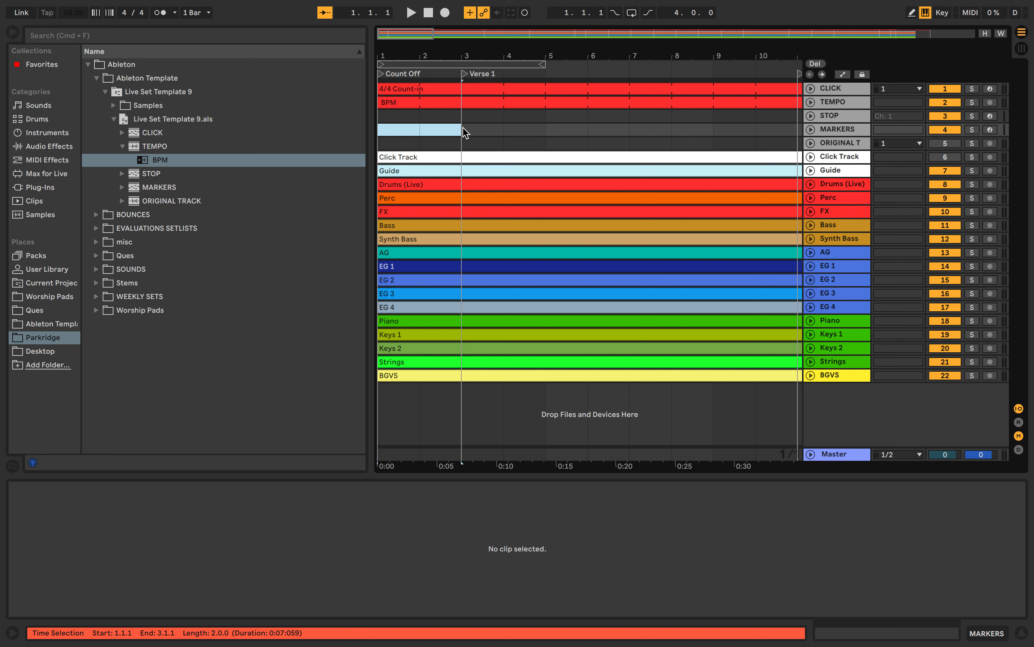
key("super+shift+m")
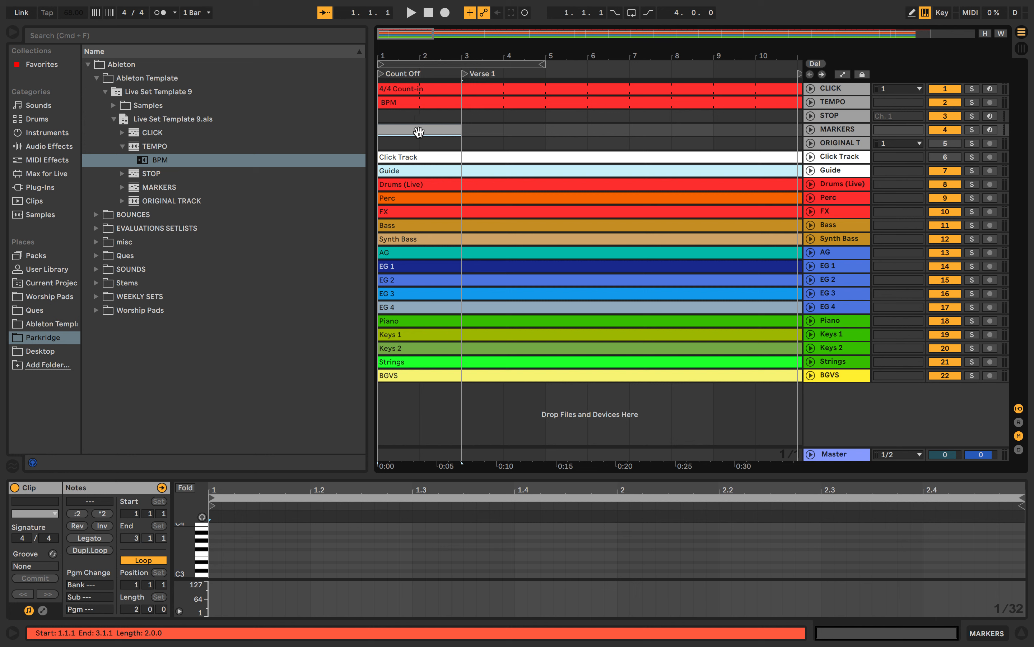
key("super+r")
type("COUNT IN")
key("Return")
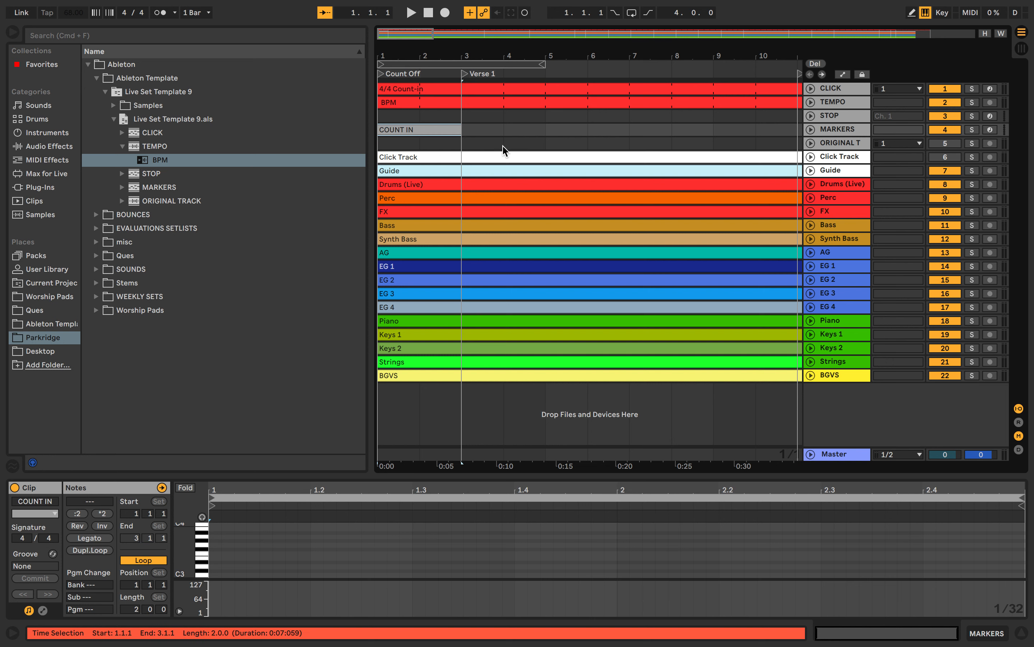
- Create an empty MIDI clip on the MARKERS track from bar 3 to bar 11 and name it VERSE 1
scroll(503, 144, "right", 3)
left_click(404, 133)
left_click_drag(404, 133, 730, 132)
type("VERSE")
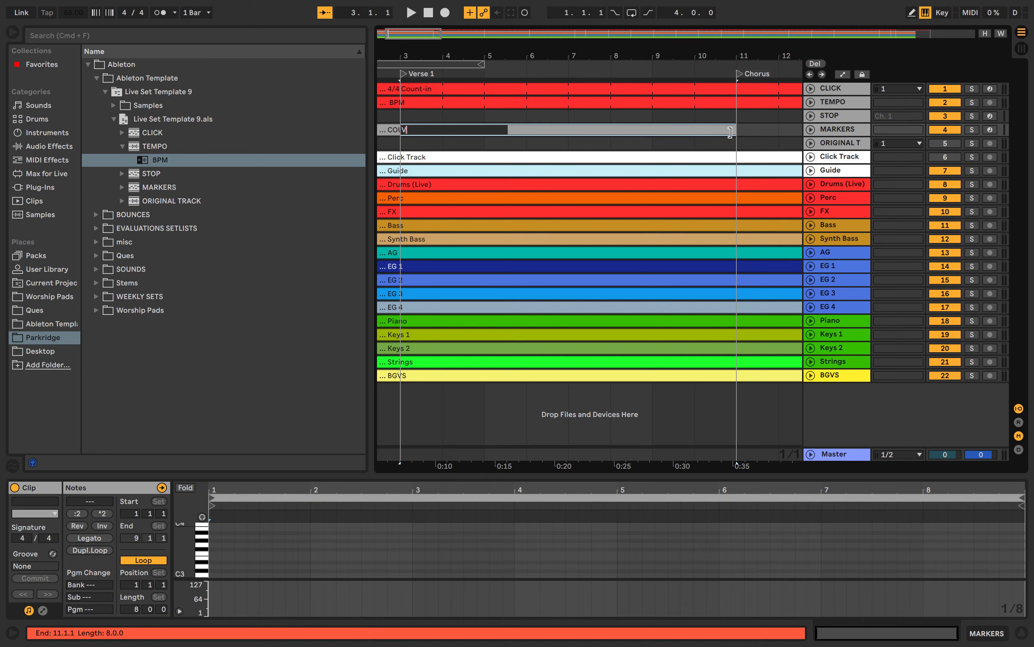
type(" 1")
key("Return")
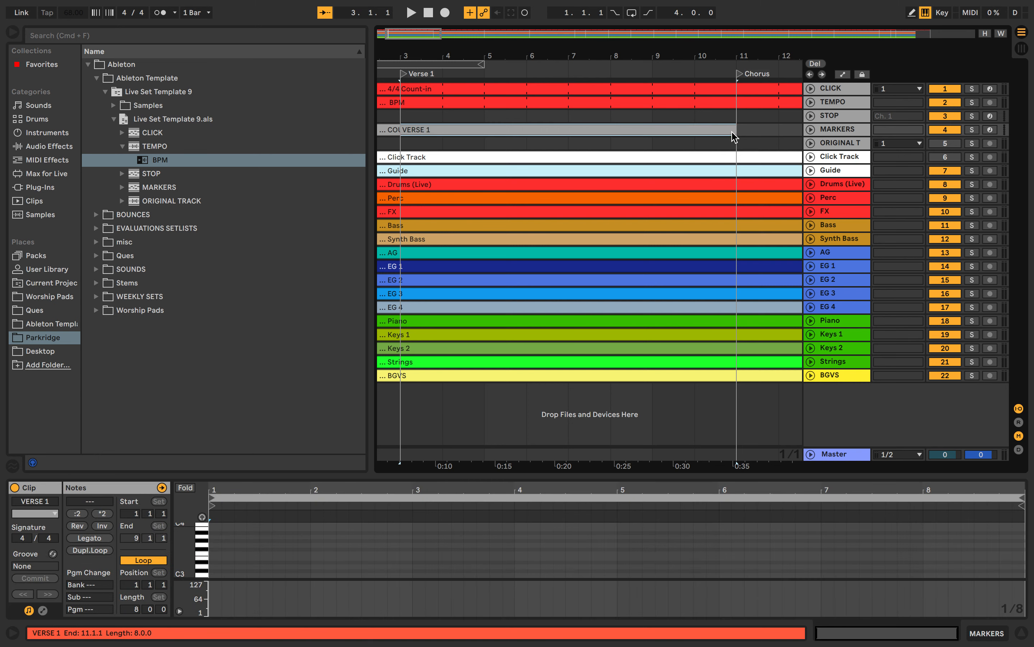
- Paste a copy of the VERSE 1 marker at bar 11, extend it to bar 20 and rename it CHORUS
scroll(572, 130, "right", 5)
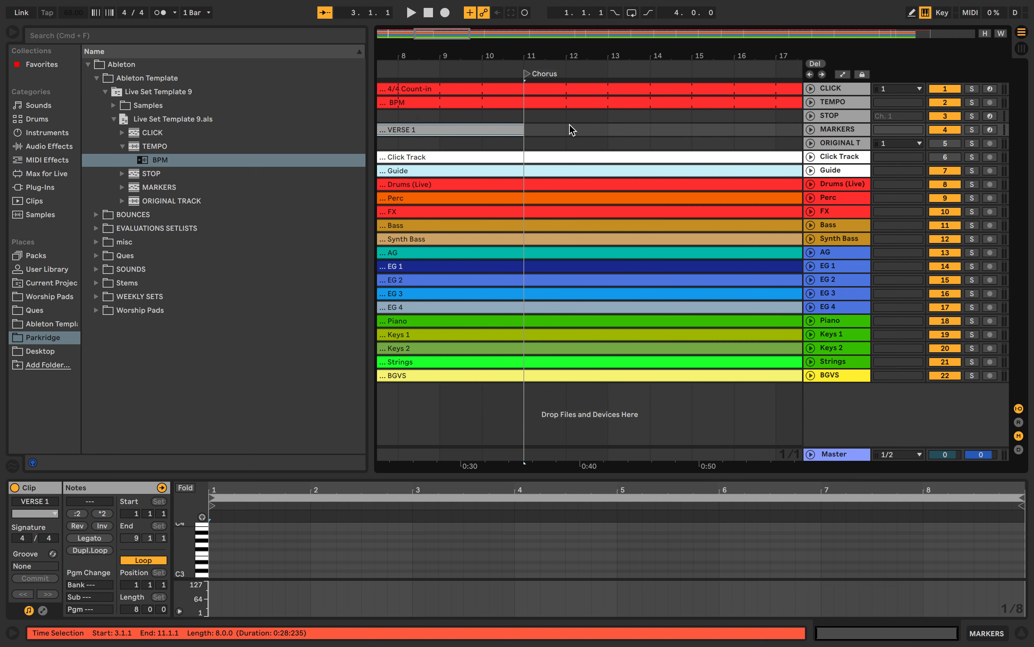
left_click(525, 131)
key("super+v")
scroll(526, 130, "right", 11)
scroll(528, 136, "left", 4)
left_click_drag(508, 130, 530, 128)
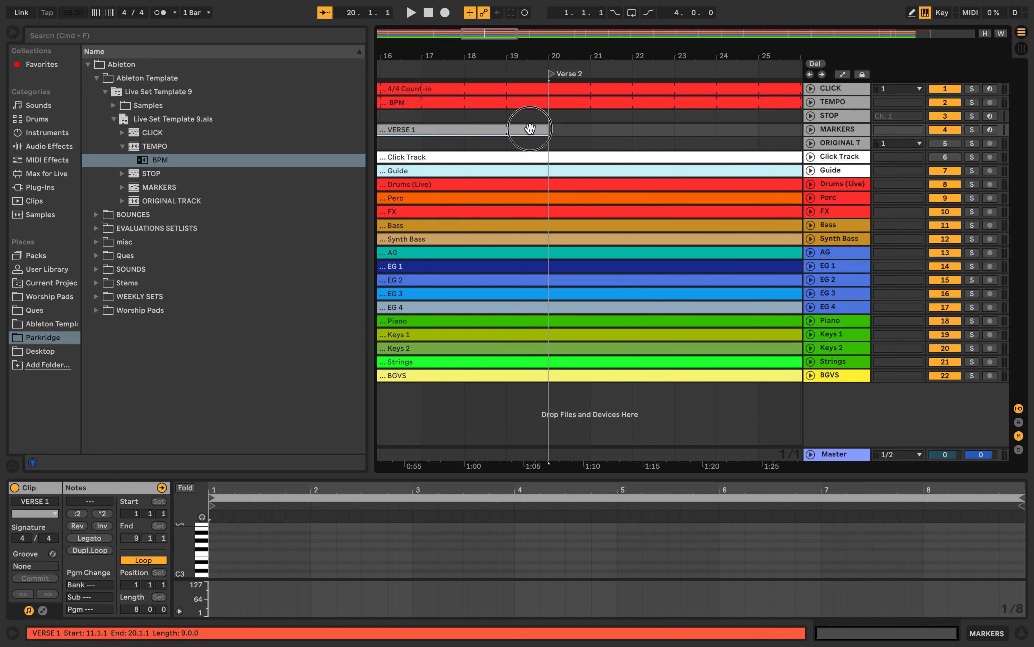
scroll(530, 128, "left", 5)
type("ORUS")
key("Return")
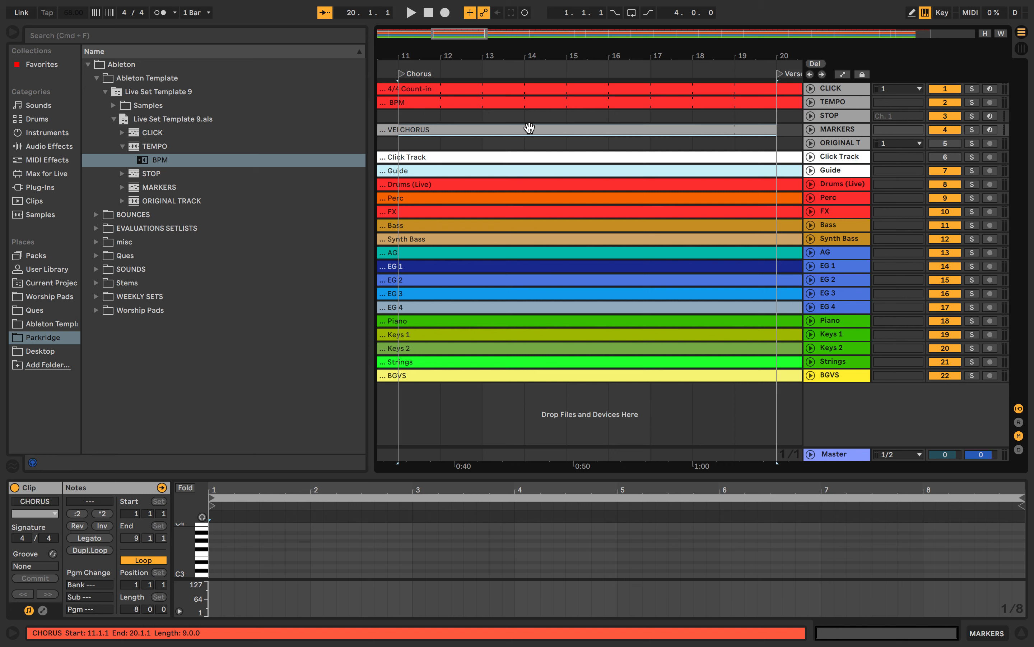
- Paste the VERSE 1 marker again at the Verse 2 locator on bar 20 and rename the copy VERSE 2
key("x")
scroll(529, 128, "left", 1)
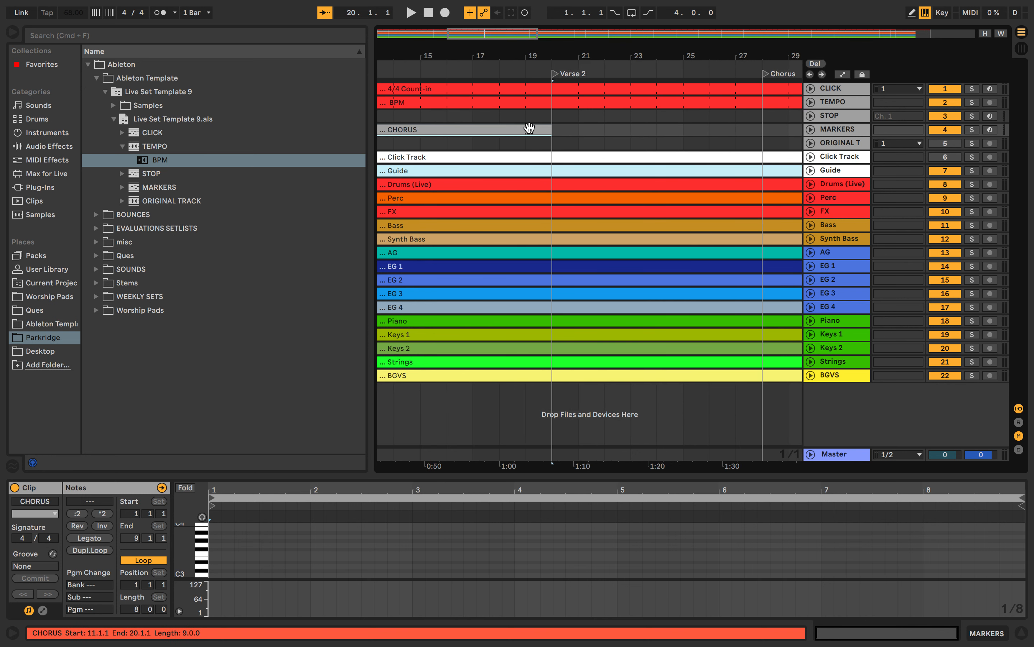
left_click(554, 128)
key("super+v")
scroll(555, 127, "right", 3)
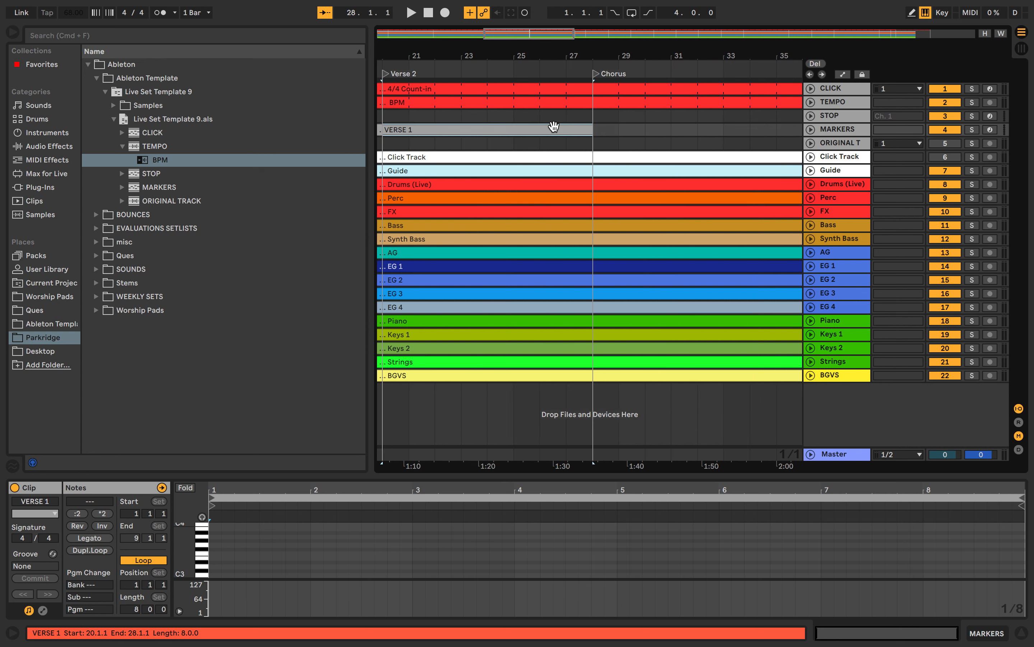
scroll(554, 127, "left", 1)
key("super+r")
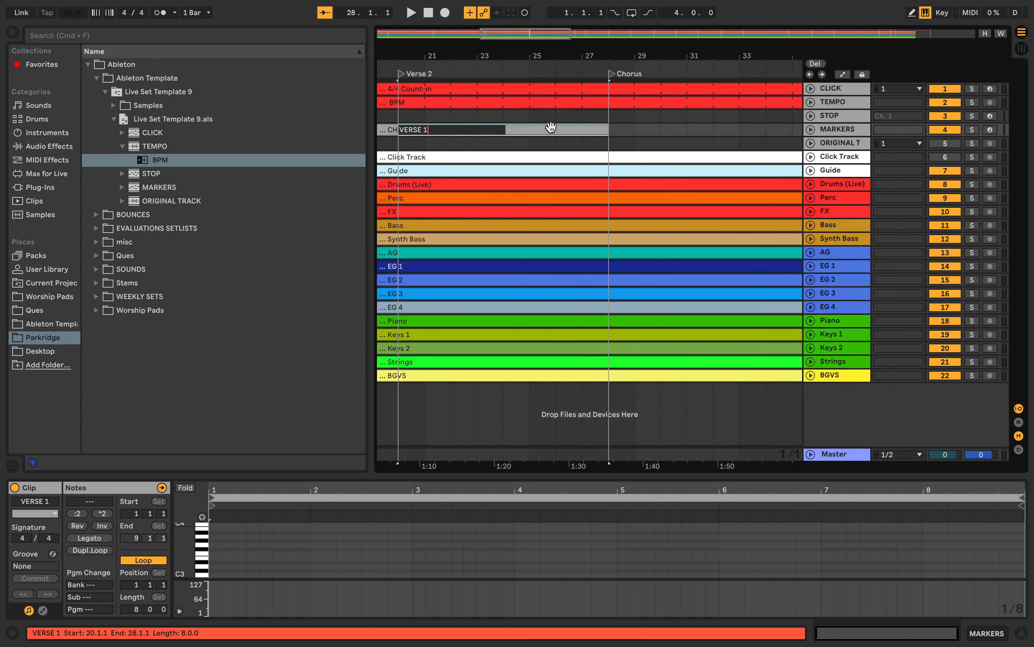
key("Return")
- Create an empty MARKERS clip from bar 28 to bar 36 and name it CHORUS
scroll(554, 129, "right", 2)
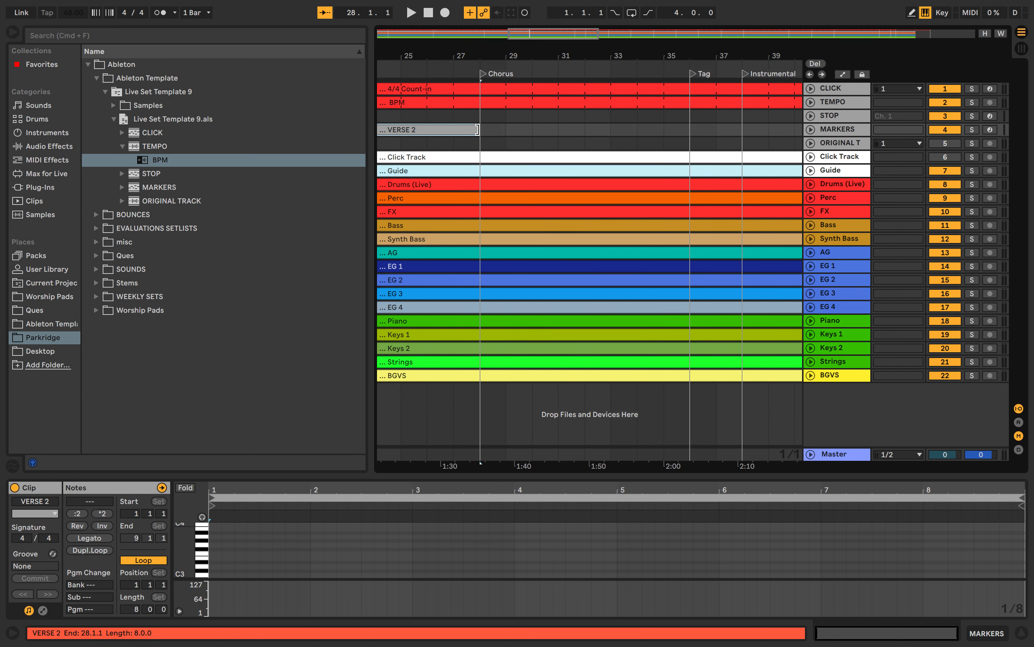
left_click_drag(483, 131, 685, 134)
key("super+shift+m")
key("super+r")
type("CHORUS")
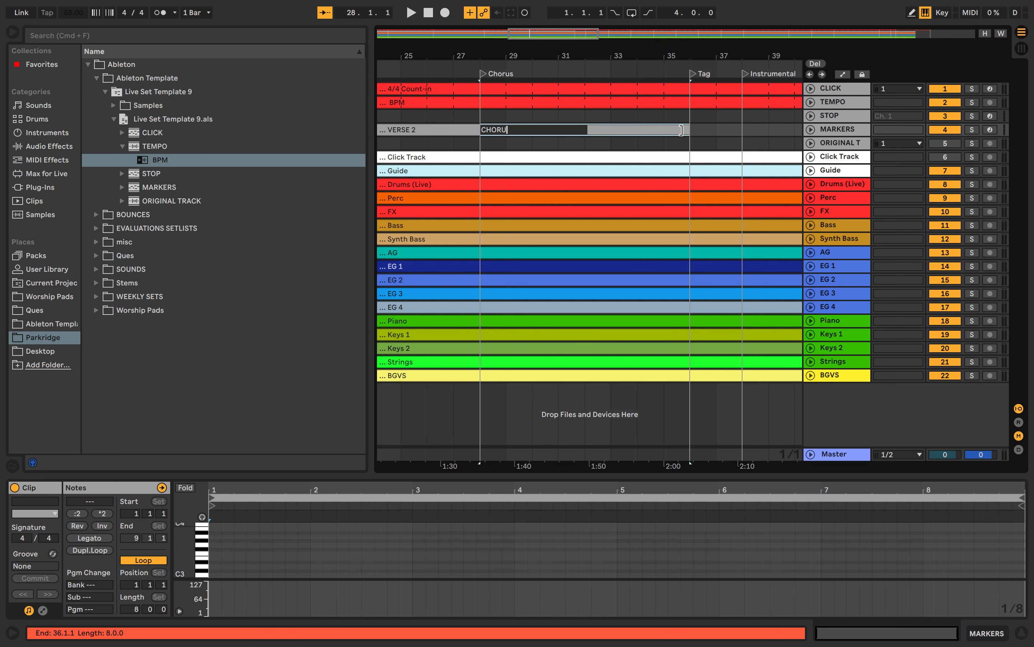
key("Return")
- Create an empty two-bar MARKERS clip at the Tag locator, from bar 36 to bar 38, and name it TAG
scroll(683, 132, "right", 2)
left_click_drag(570, 132, 607, 132)
key("super+shift+m")
type("AG")
key("Return")
- Create an empty four-bar MARKERS clip from bar 38 to bar 42 and name it INSTRUMENTAL
scroll(607, 133, "right", 1)
left_click_drag(514, 131, 607, 134)
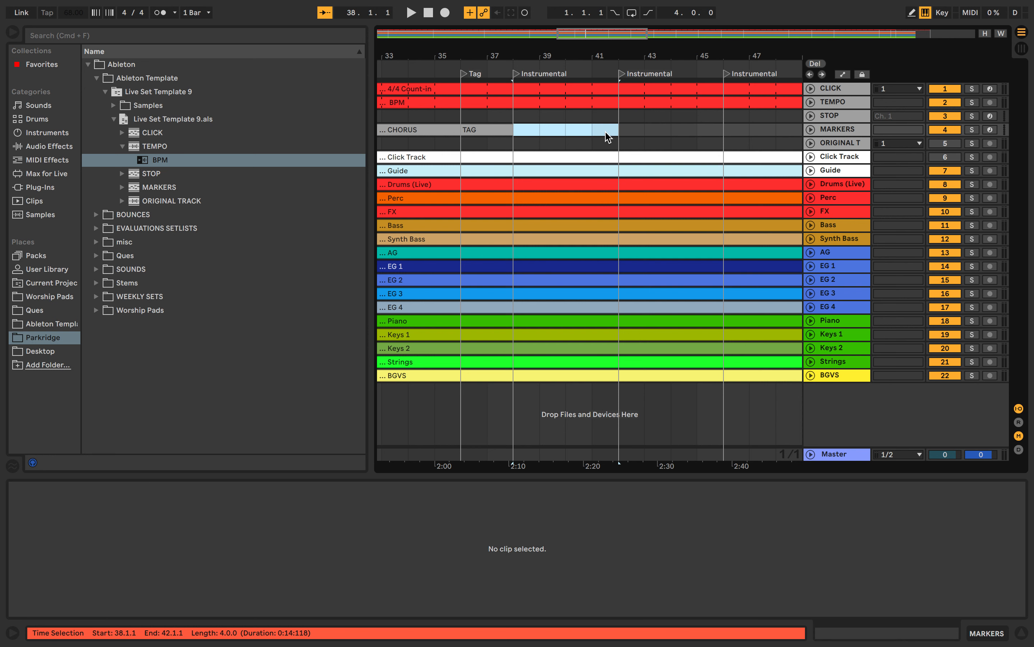
key("super+shift+m")
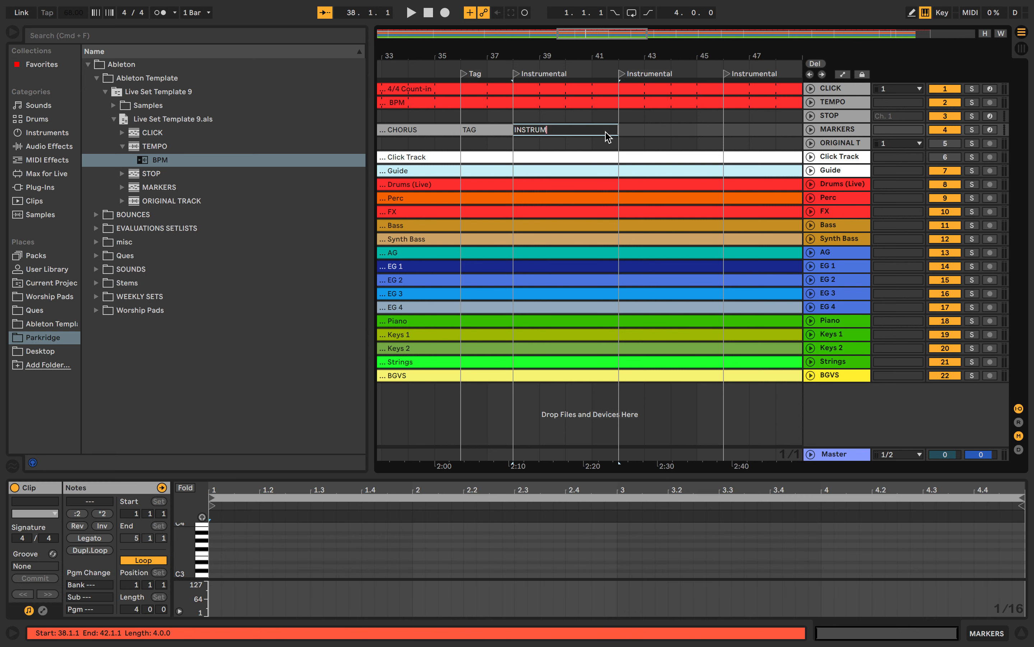
key("Return")
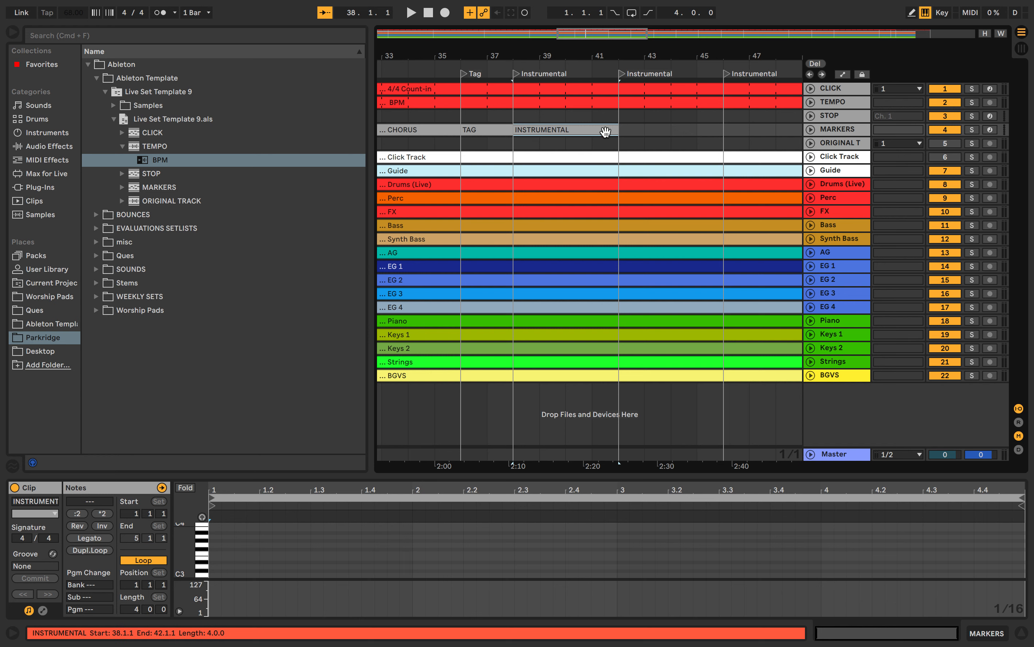
- Review the section clips on the MARKERS track against the locators across the whole arrangement
scroll(606, 132, "right", 2)
key("minus")
key("minus")
key("minus")
key("minus")
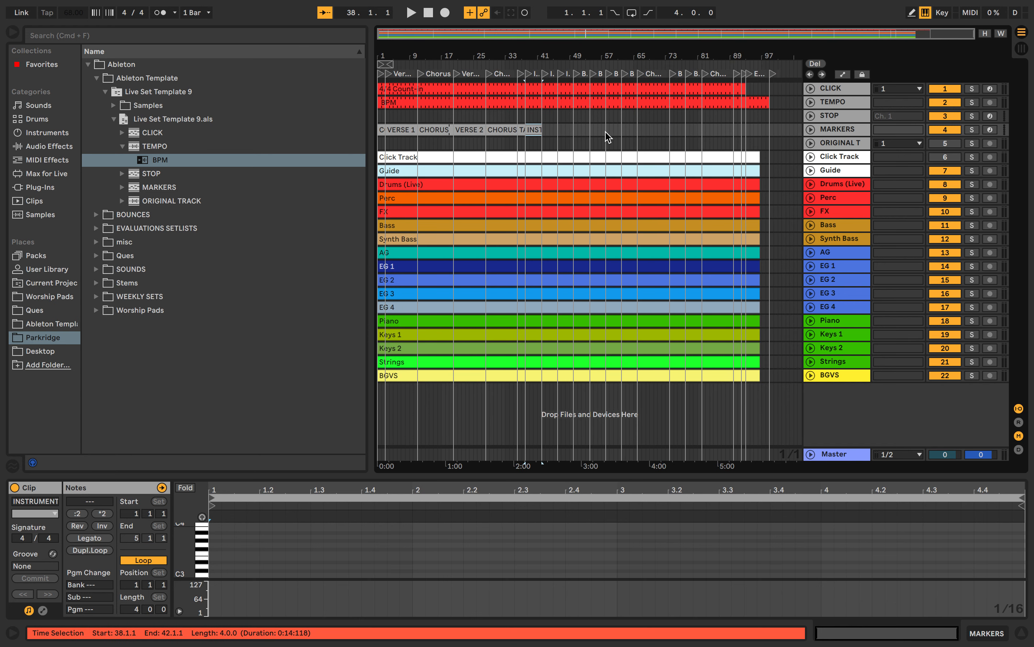
key("plus")
key("plus")
key("plus")
key("plus")
key("plus")
scroll(606, 132, "left", 3)
key("minus")
key("minus")
key("minus")
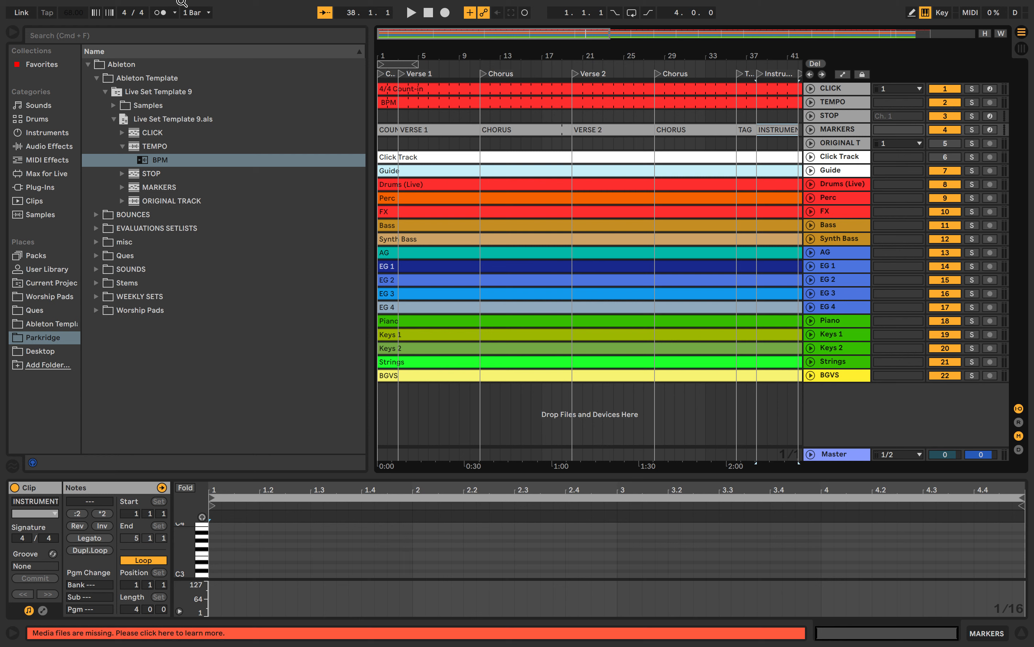
- Collect all and save the set with its new marker clips, accepting the media file copy options
left_click(80, 9)
left_click(141, 174)
left_click(636, 380)
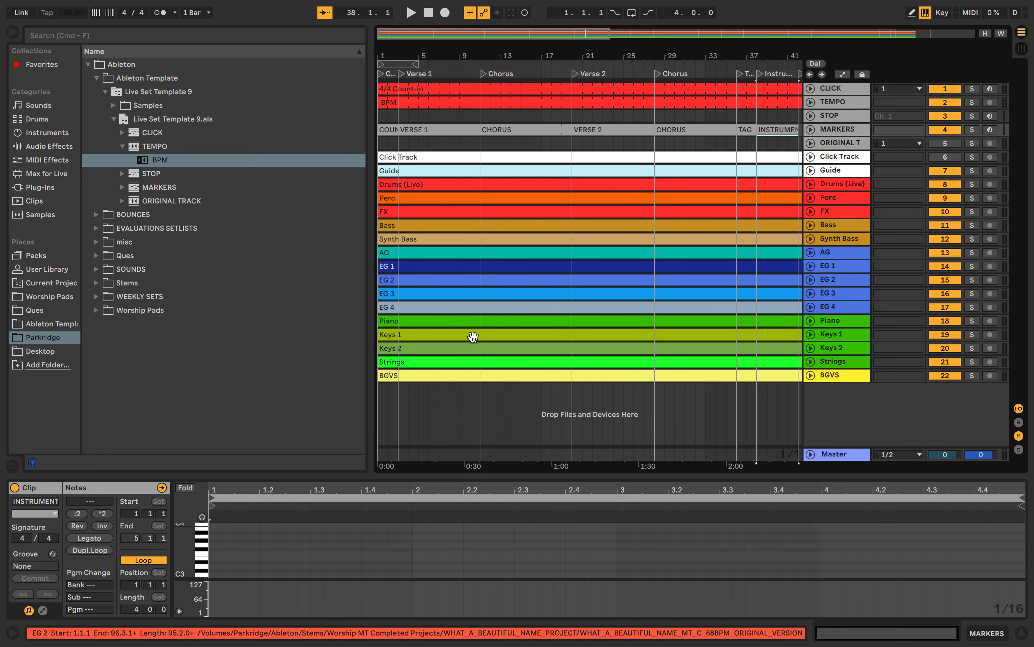
- Open the recent weekly setlist that starts with My Testimony
left_click(599, 267)
key("z")
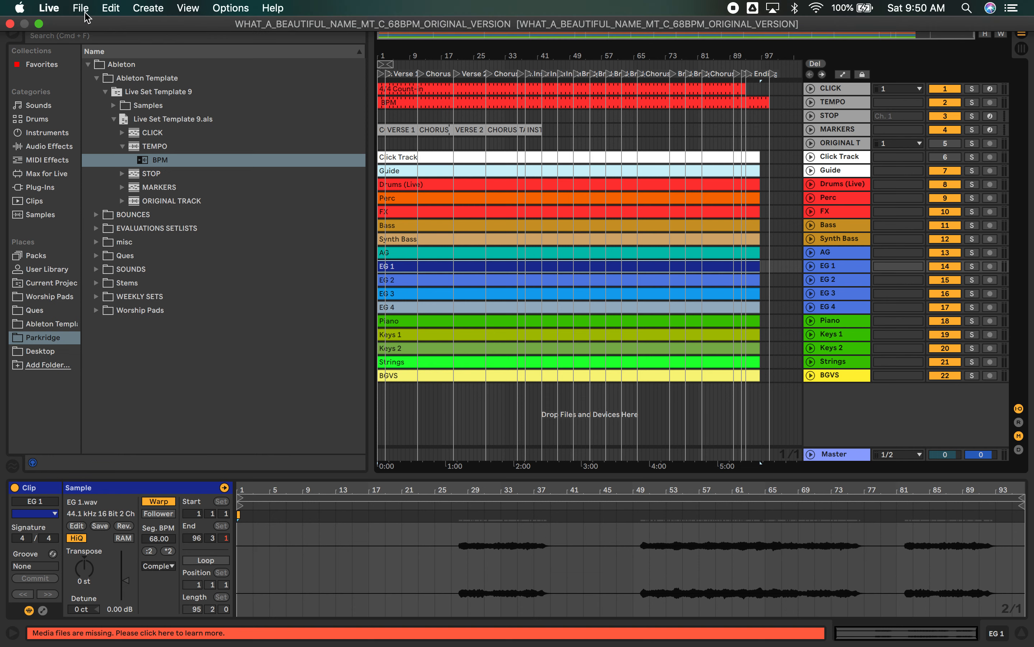
left_click(83, 8)
mouse_move(124, 54)
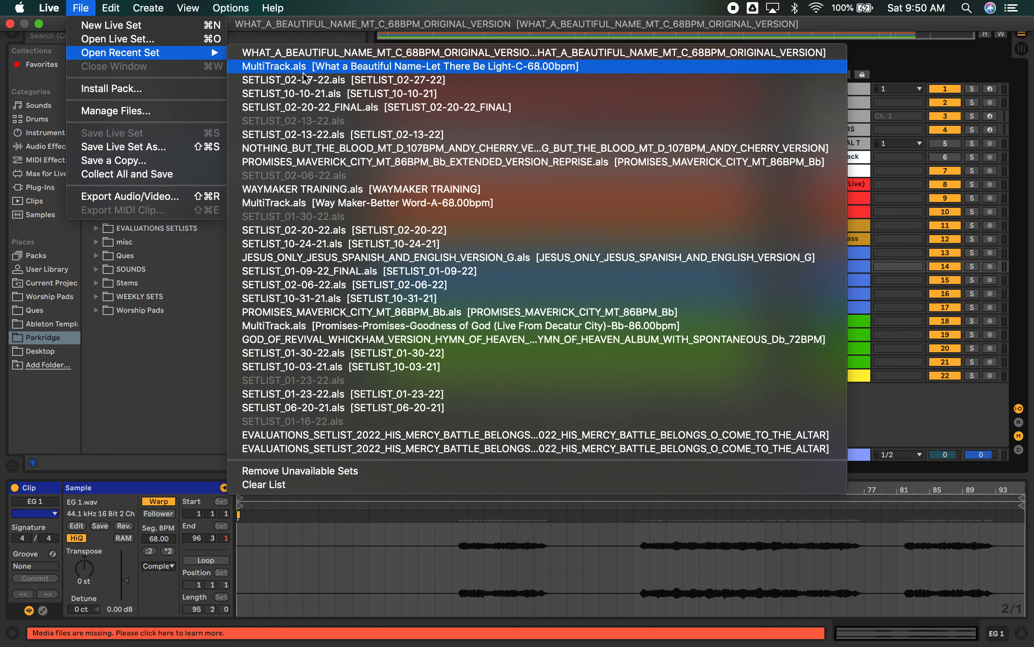
left_click(313, 80)
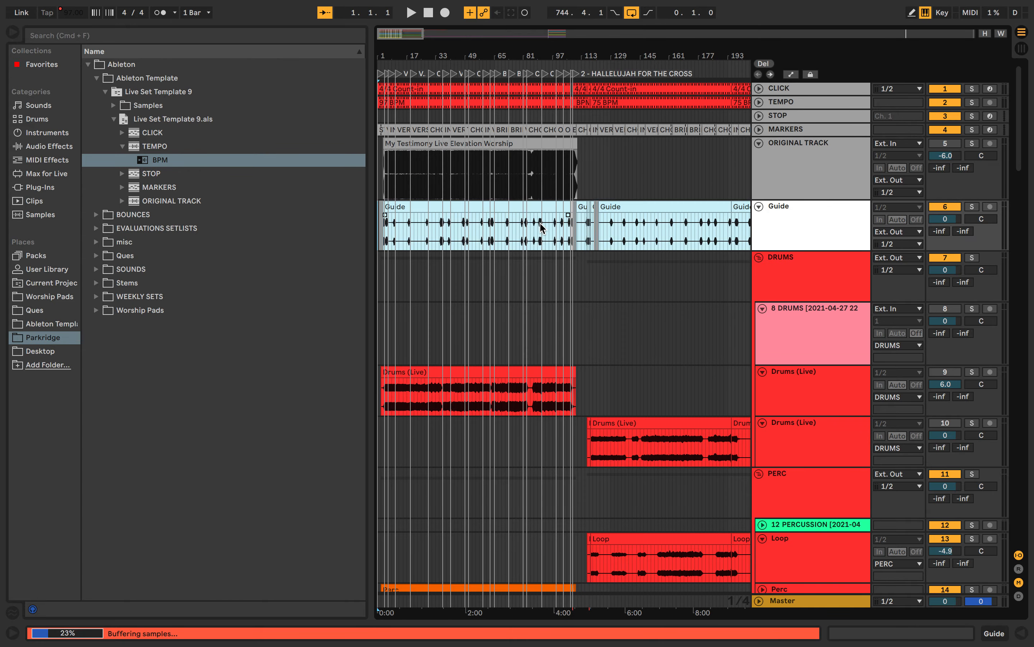
- Fold the DRUMS, PERC, BASS, GUITARS, PIANO, SYNTH/STRINGS, KEYS, DRONE, VOX and FX group tracks
key("plus")
key("plus")
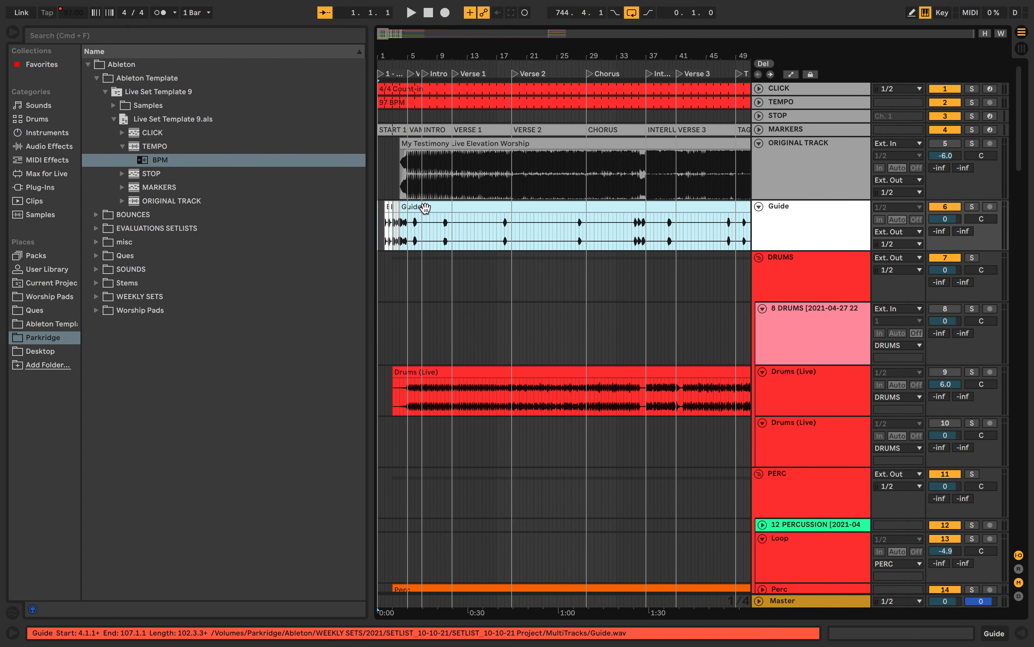
scroll(425, 210, "down", 10)
scroll(425, 210, "up", 10)
left_click(759, 258)
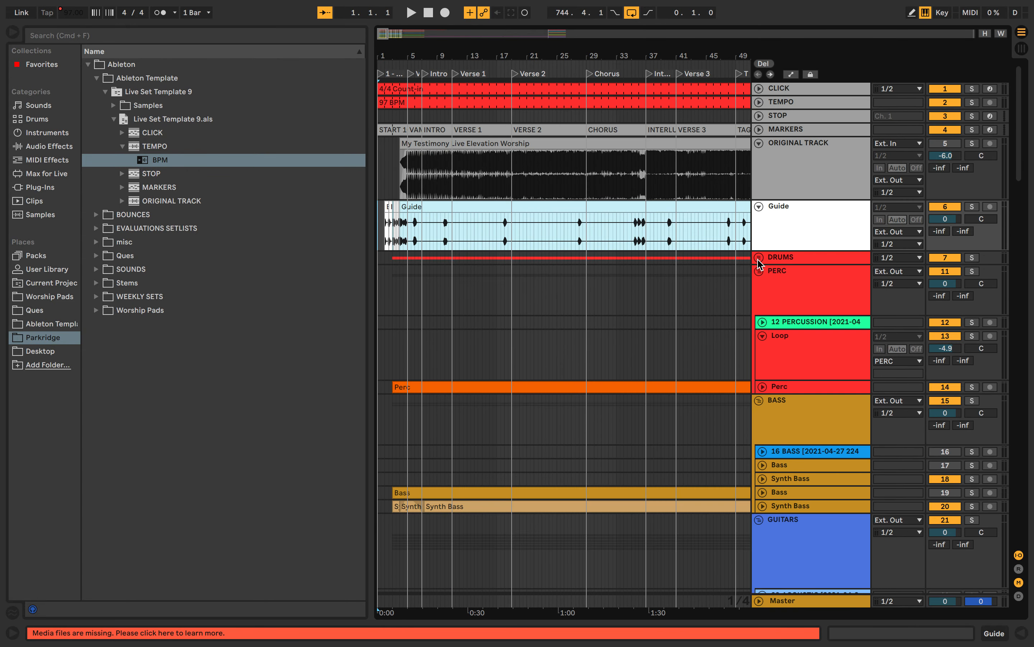
left_click(758, 271)
left_click(758, 284)
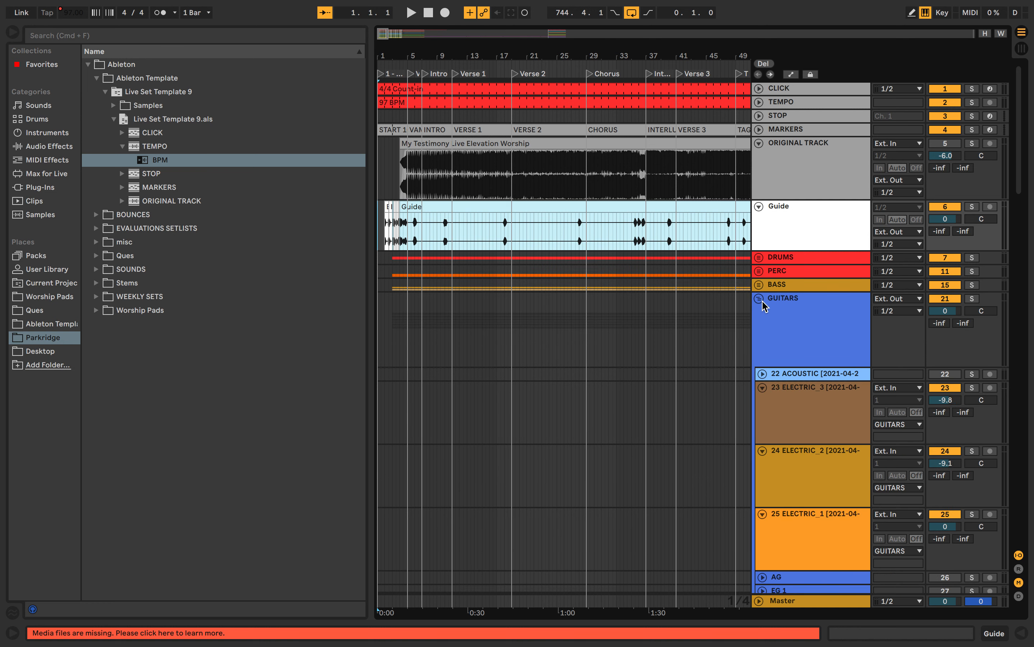
left_click(759, 299)
left_click(758, 337)
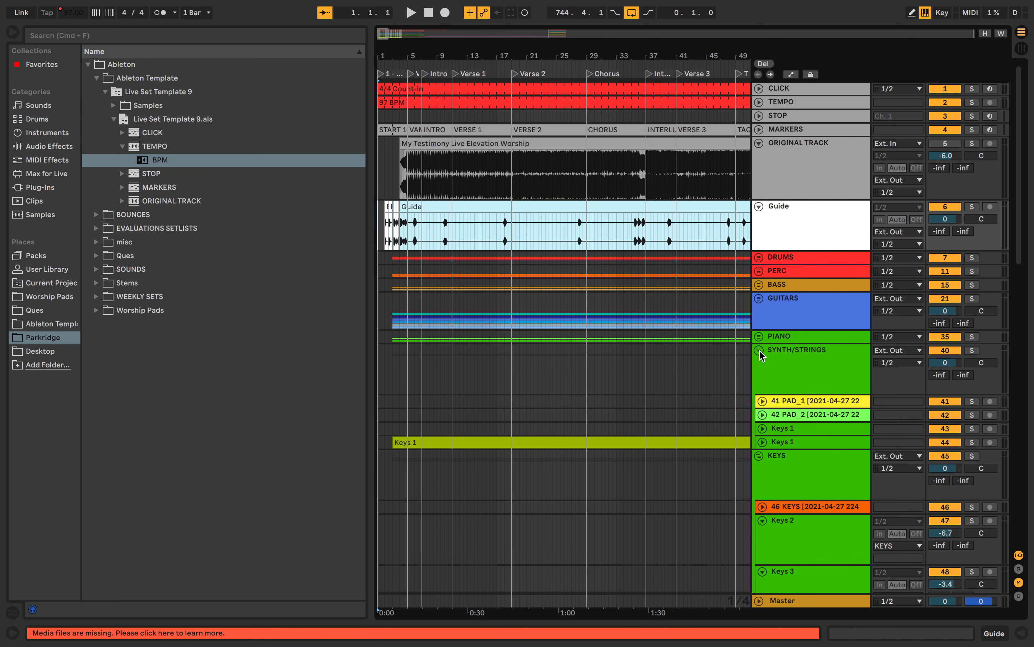
left_click(759, 350)
left_click(758, 364)
left_click(759, 378)
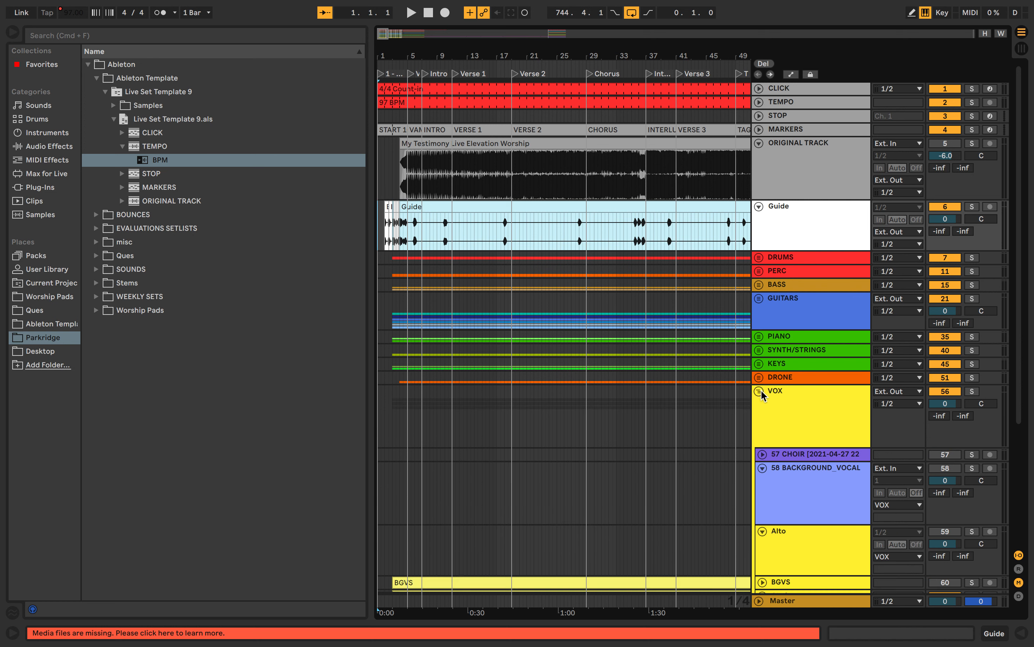
left_click(759, 392)
left_click(760, 417)
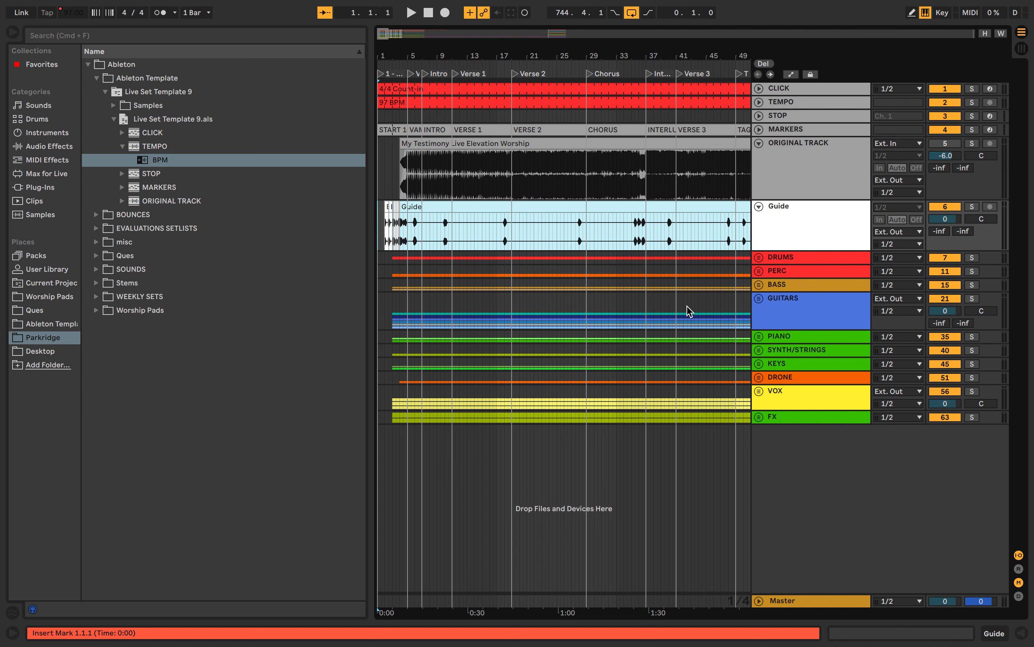
- Check the setlist's end and start, then expand Worship MT Completed Projects inside the Stems folder
key("End")
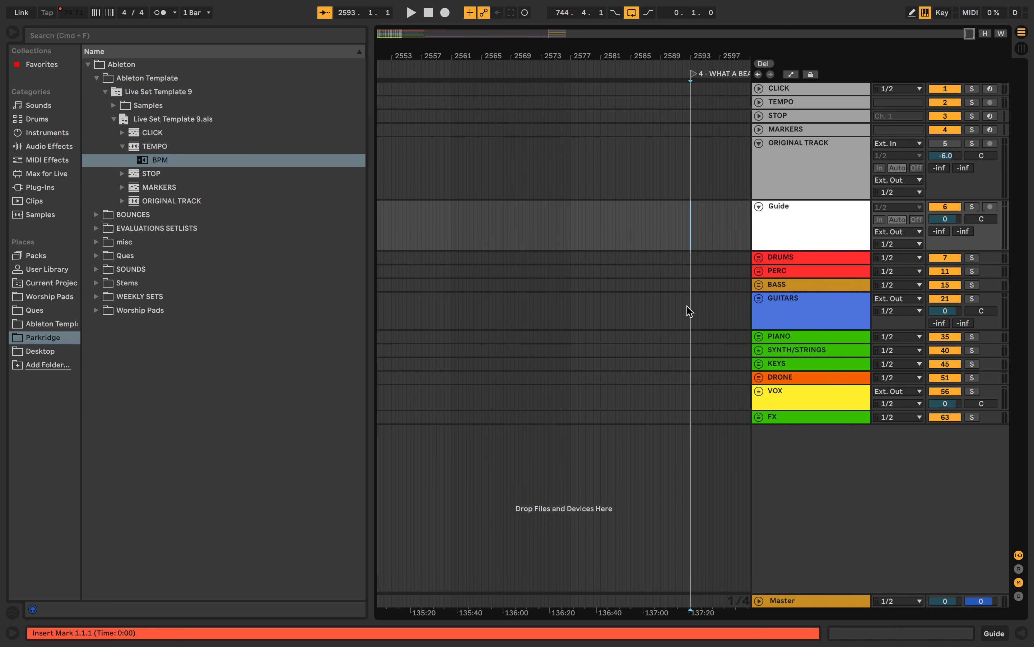
key("Home")
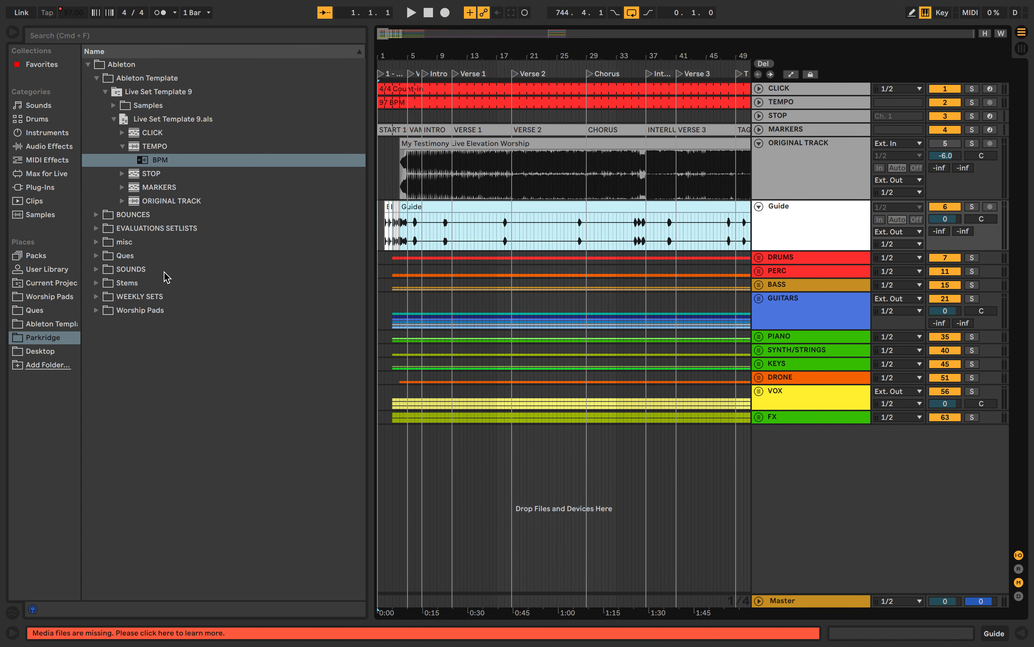
left_click(96, 283)
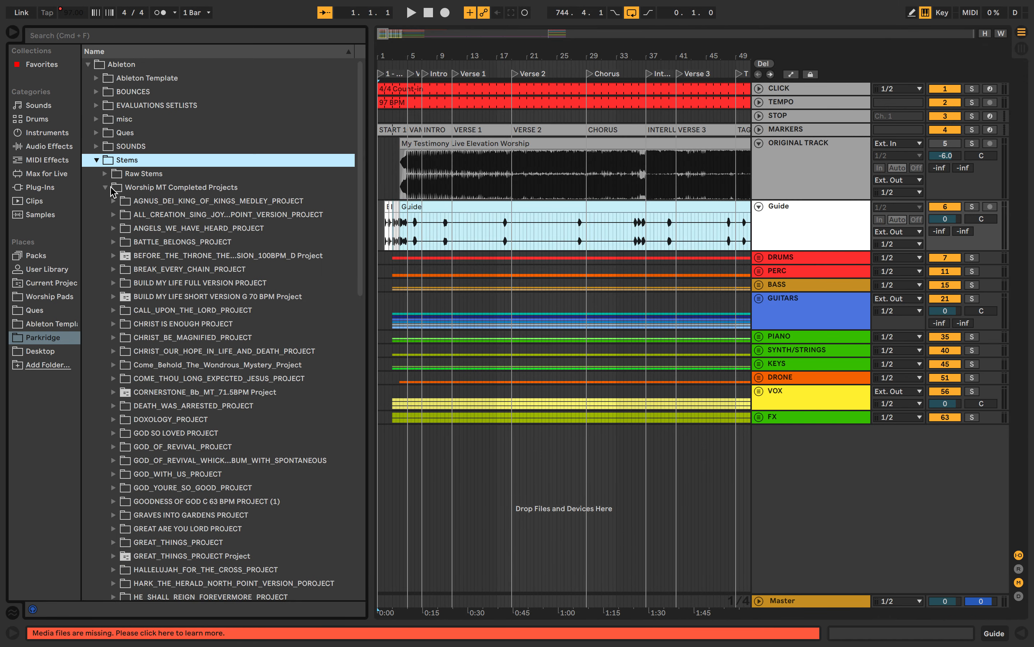
left_click(106, 187)
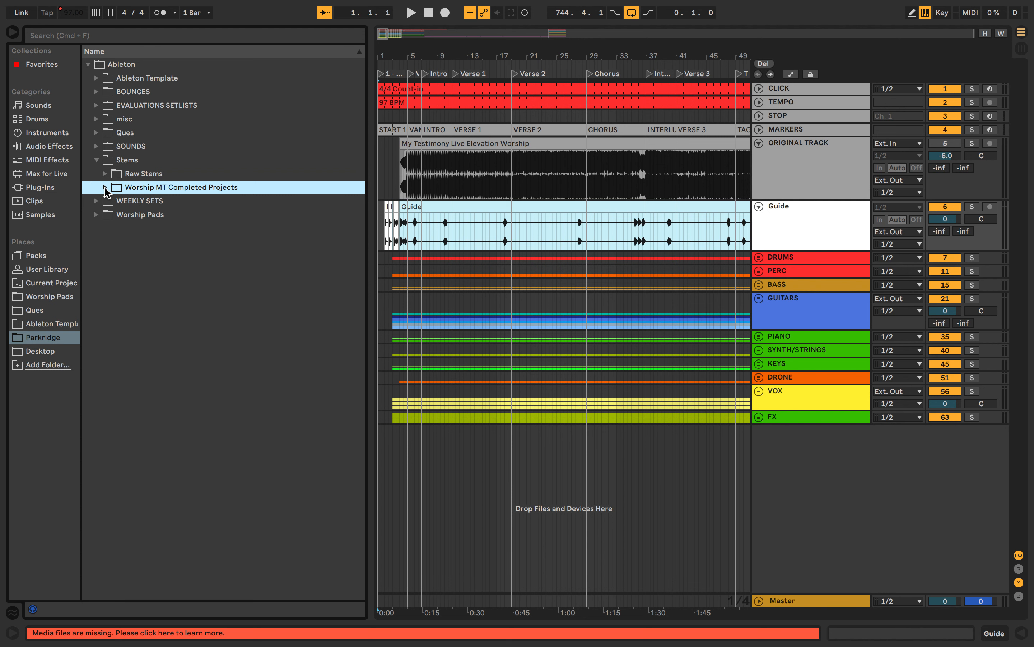
left_click(104, 187)
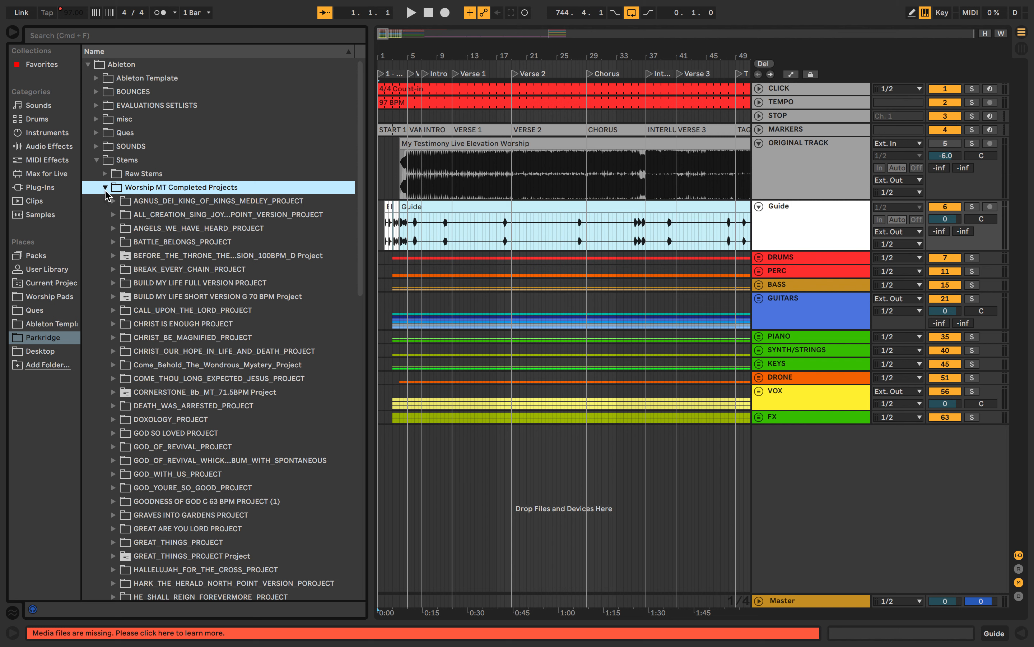
- Expand WHAT_A_BEAUTIFUL_NAME_PROJECT and its original version project down to the tracks inside the Live set file
scroll(198, 392, "down", 15)
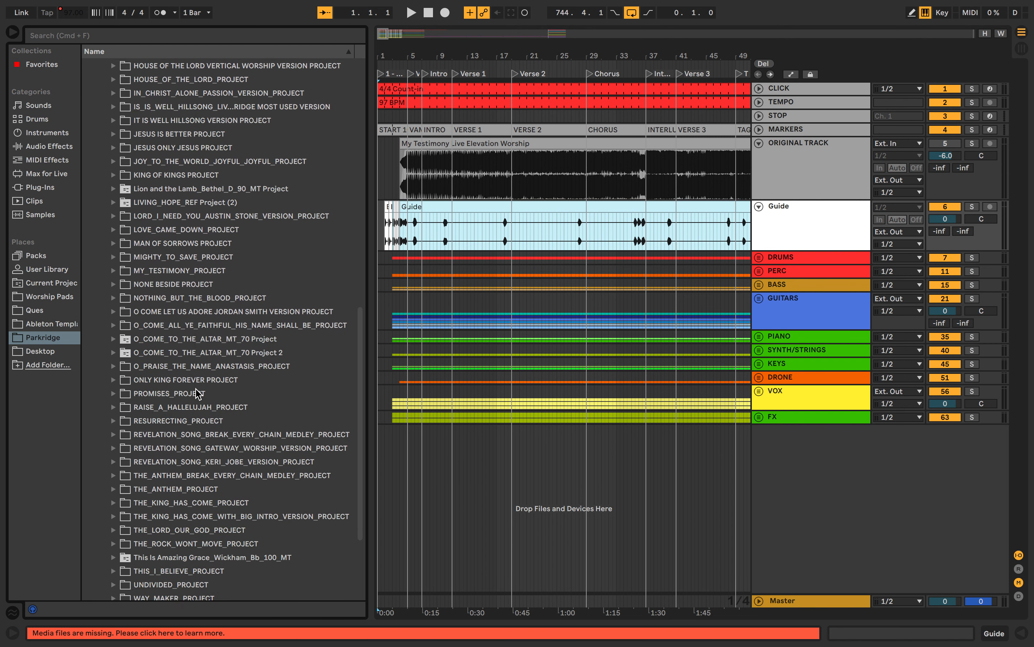
scroll(198, 392, "down", 5)
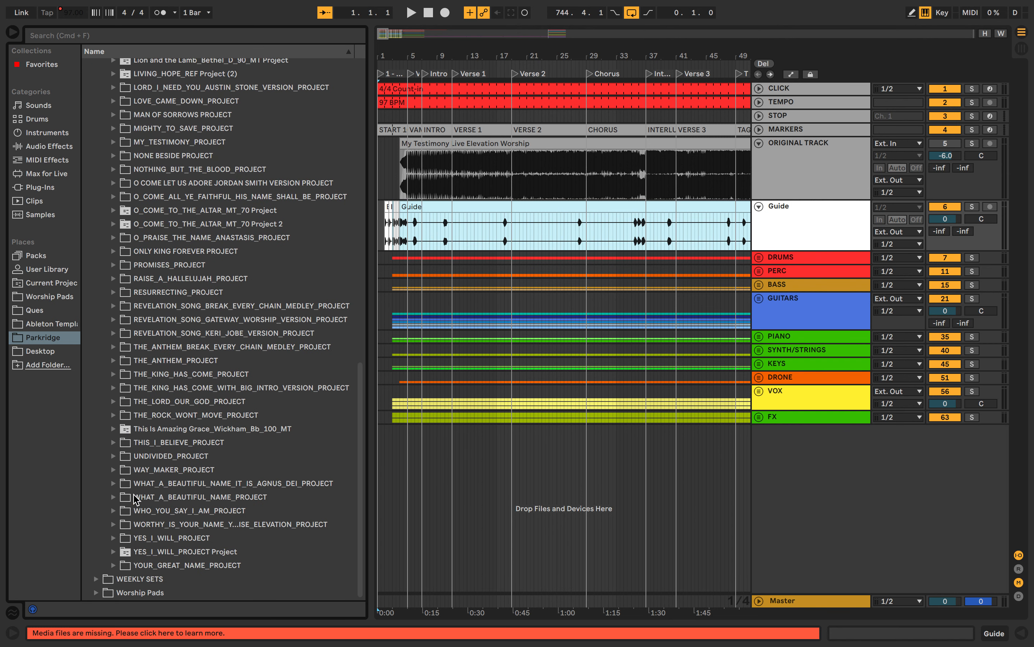
left_click(114, 498)
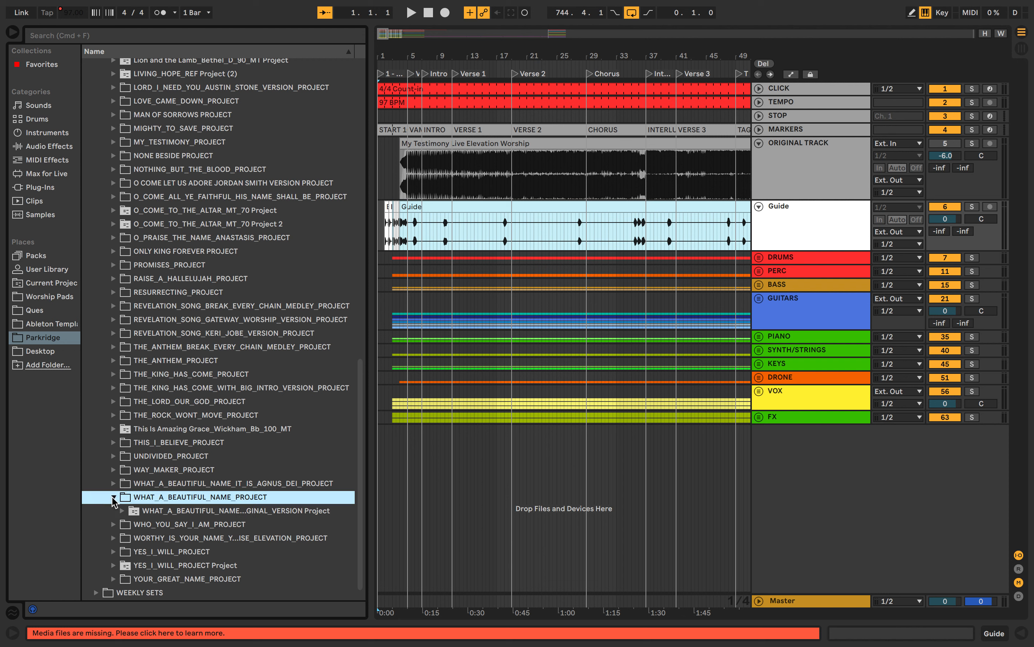
left_click(122, 511)
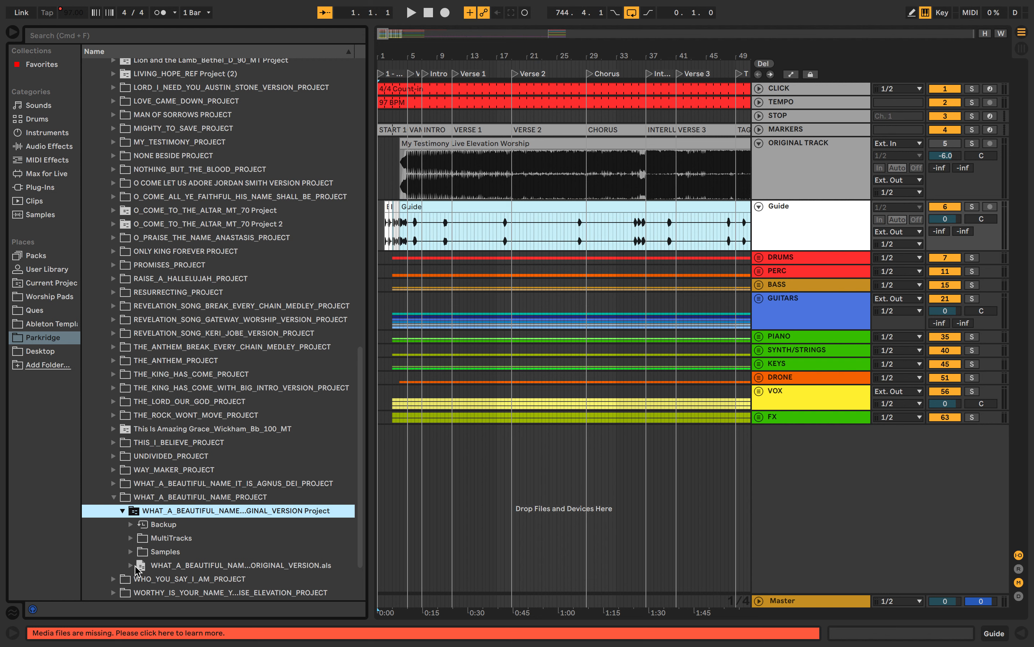
left_click(132, 566)
scroll(258, 577, "down", 5)
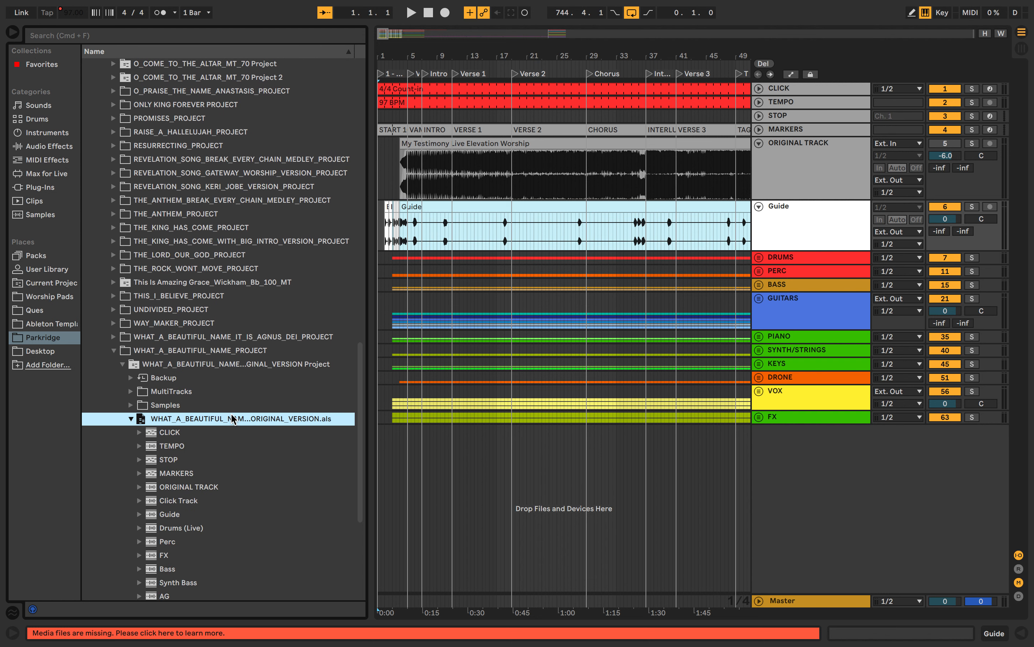
- Import the WHAT_A_BEAUTIFUL_NAME original version Live set as new tracks beneath the setlist's FX group
scroll(233, 418, "down", 5)
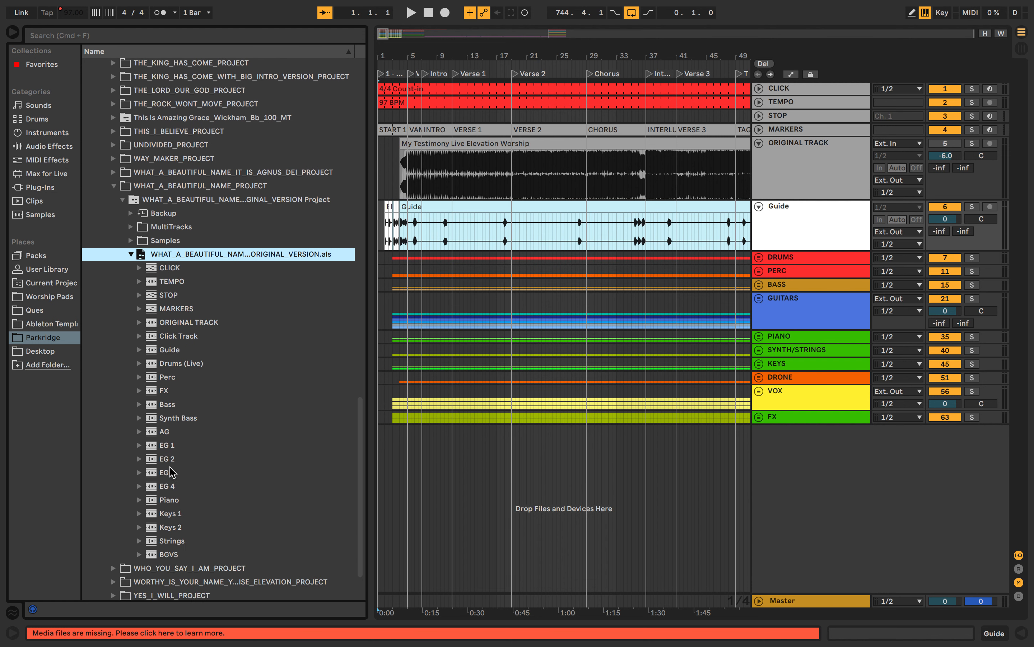
left_click_drag(216, 257, 529, 485)
left_click(700, 342)
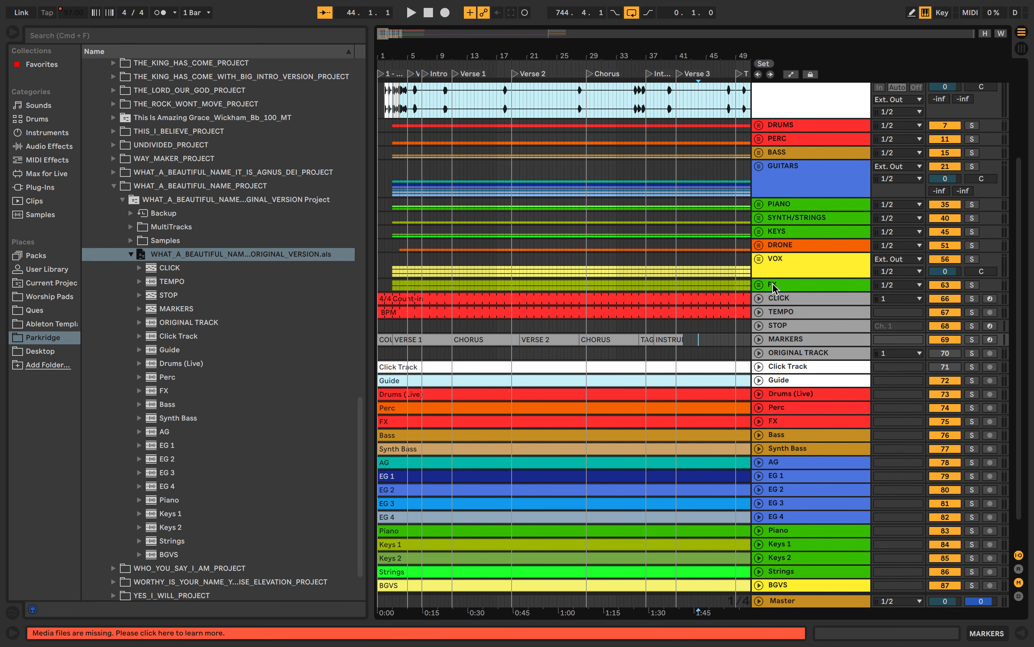
left_click(772, 300)
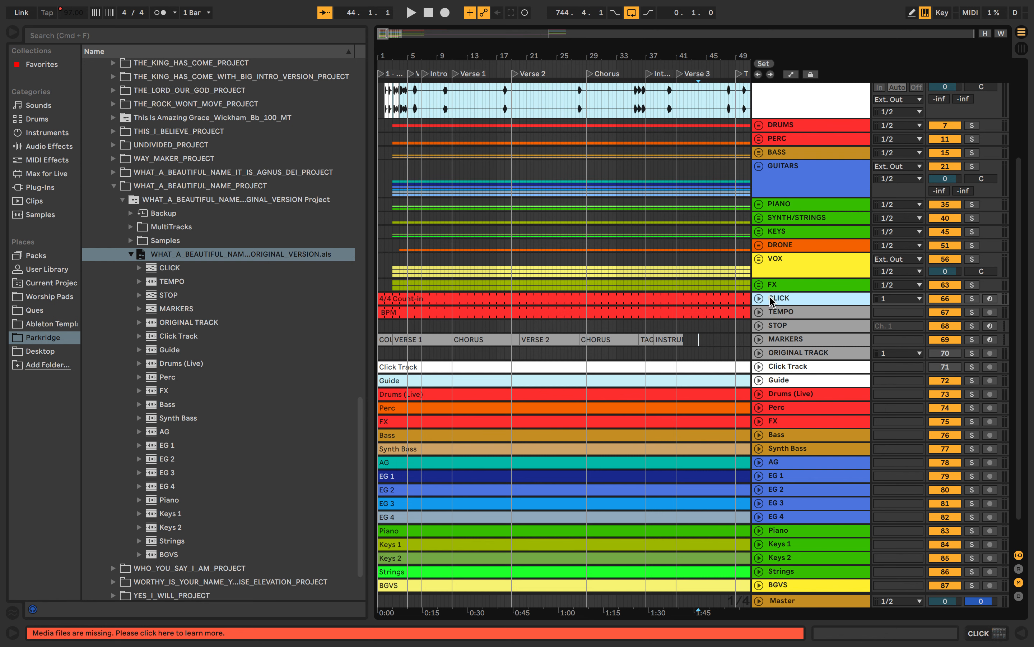
scroll(772, 300, "down", 2)
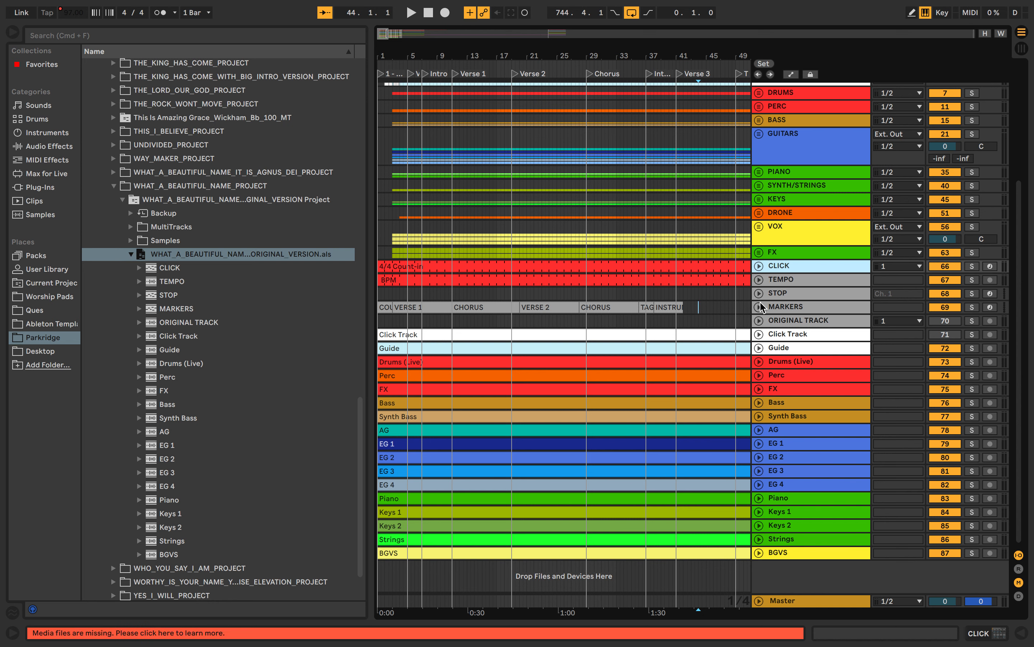
scroll(691, 282, "up", 5)
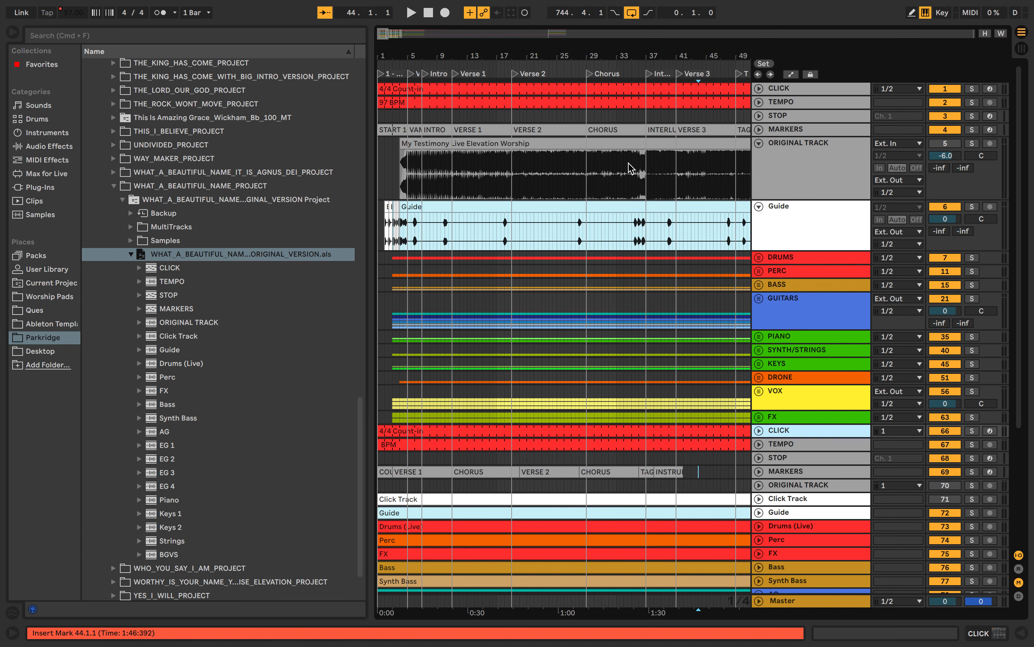
- Cut the song's full length of clips from the imported CLICK, TEMPO, STOP, MARKERS and ORIGINAL TRACK tracks
scroll(634, 209, "down", 5)
scroll(634, 209, "right", 1)
left_click(654, 306)
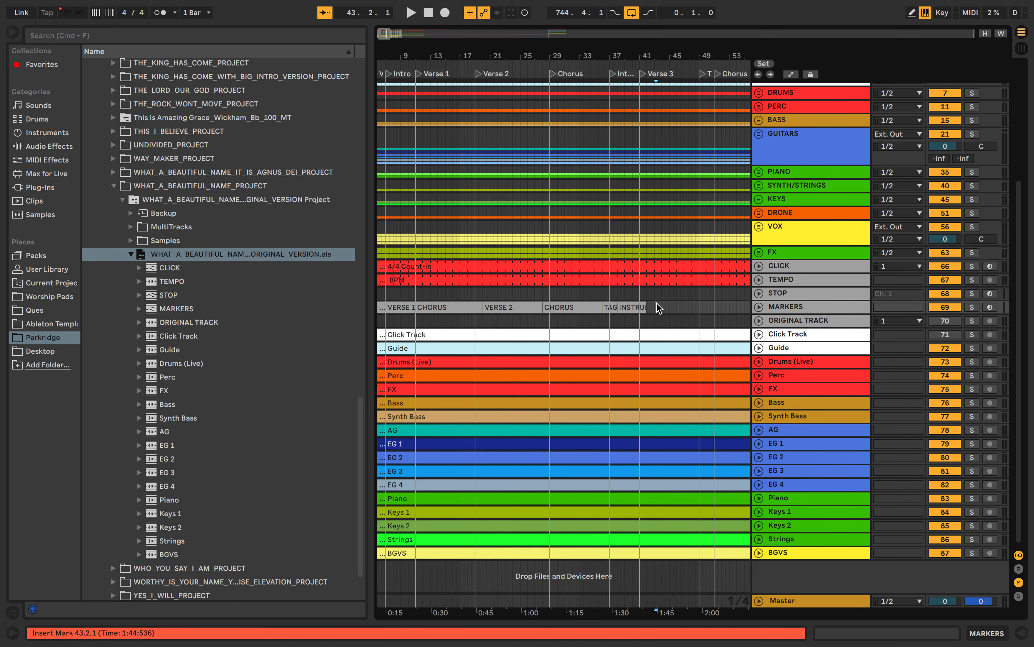
key("w")
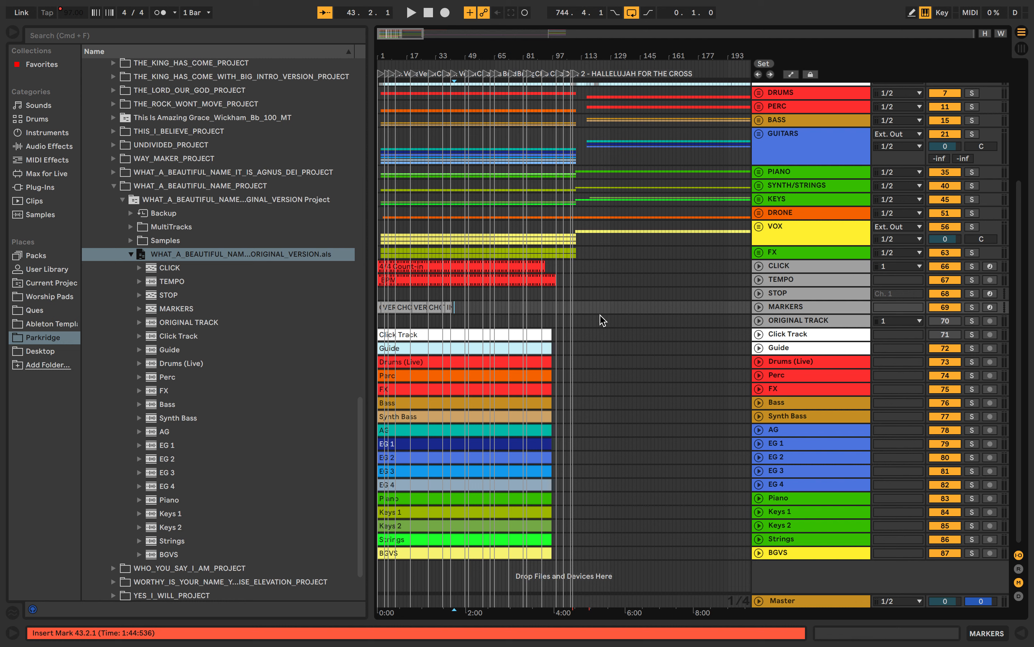
left_click_drag(596, 321, 325, 268)
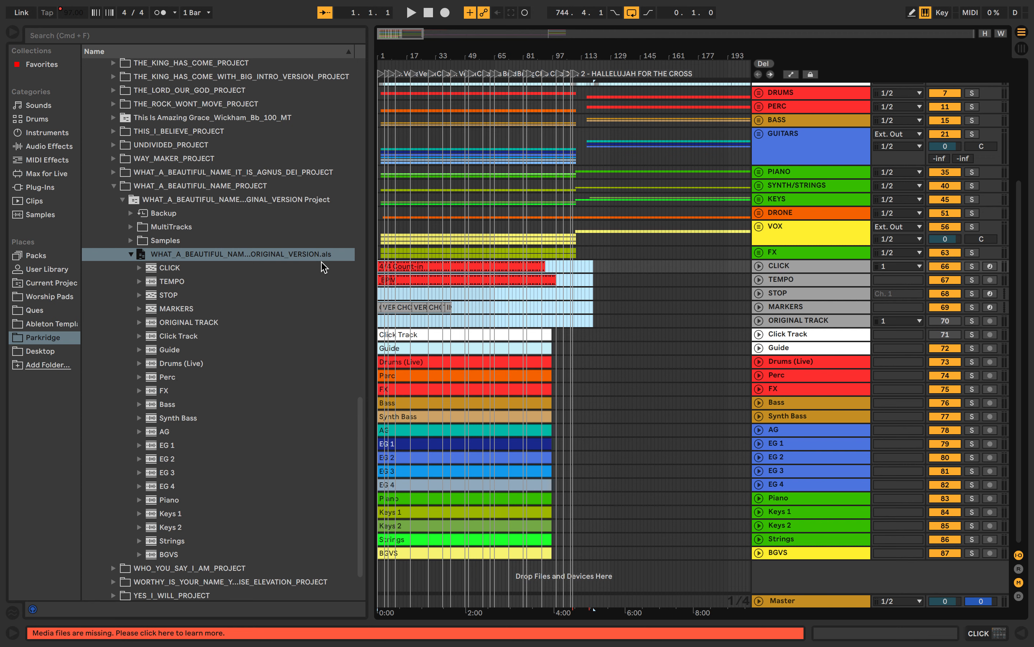
key("Delete")
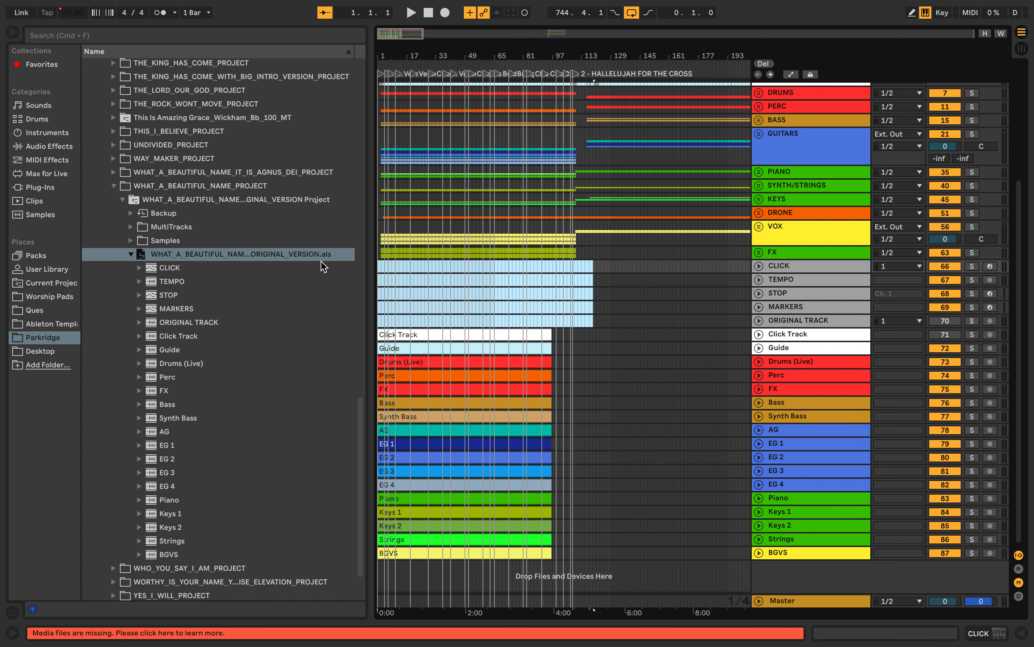
- Paste the cut clips onto the setlist's own CLICK through ORIGINAL TRACK tracks at the "4 - WHAT A BEAUTIFUL NA,E" locator
scroll(666, 259, "up", 5)
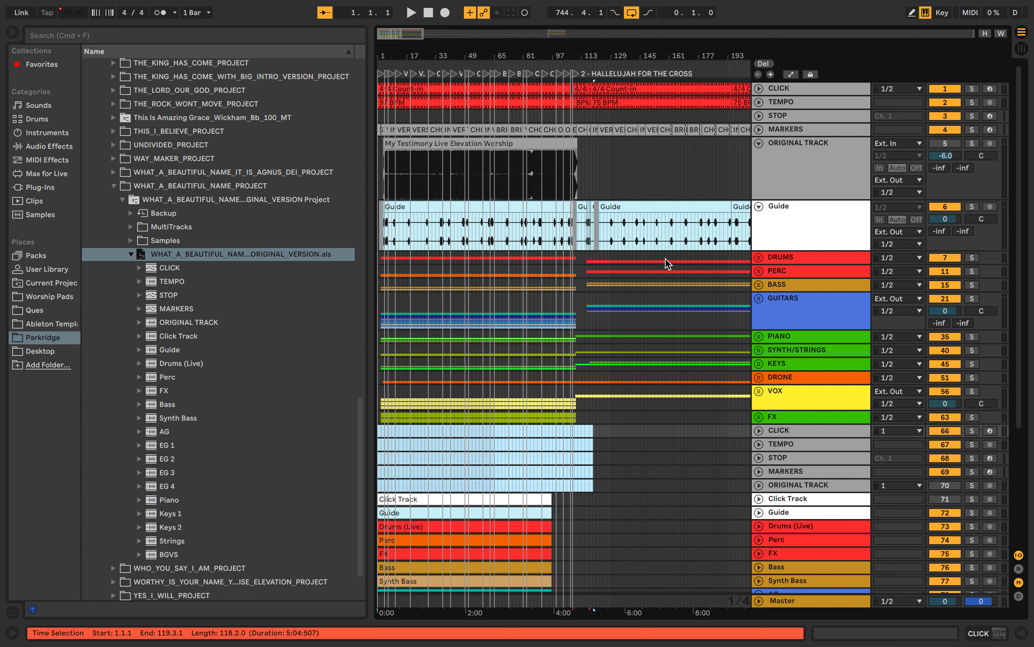
left_click(708, 90)
key("End")
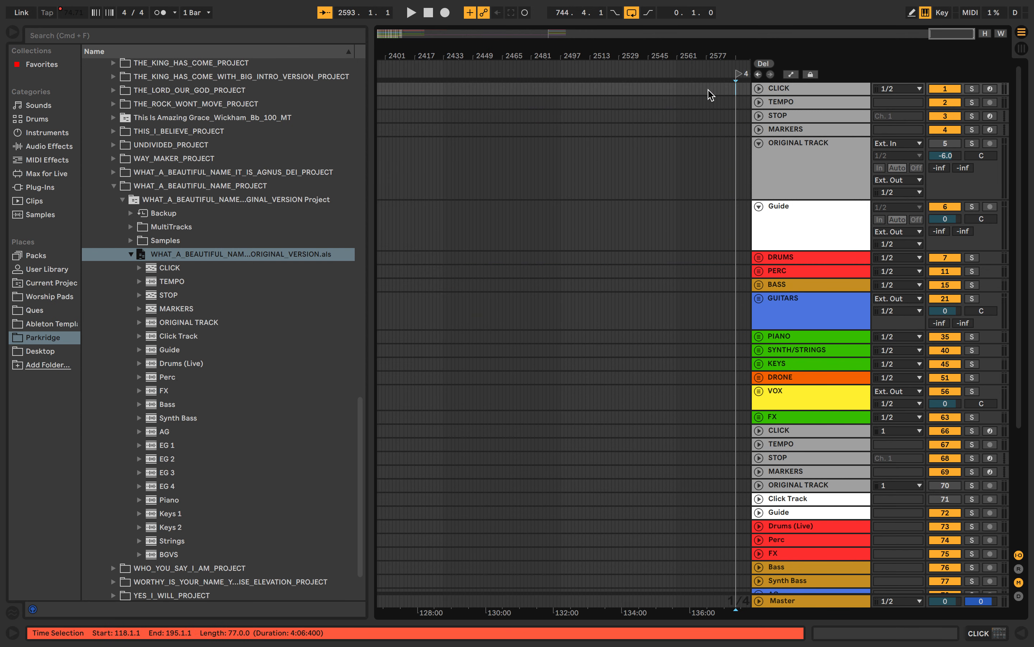
left_click(744, 90)
left_click(684, 89)
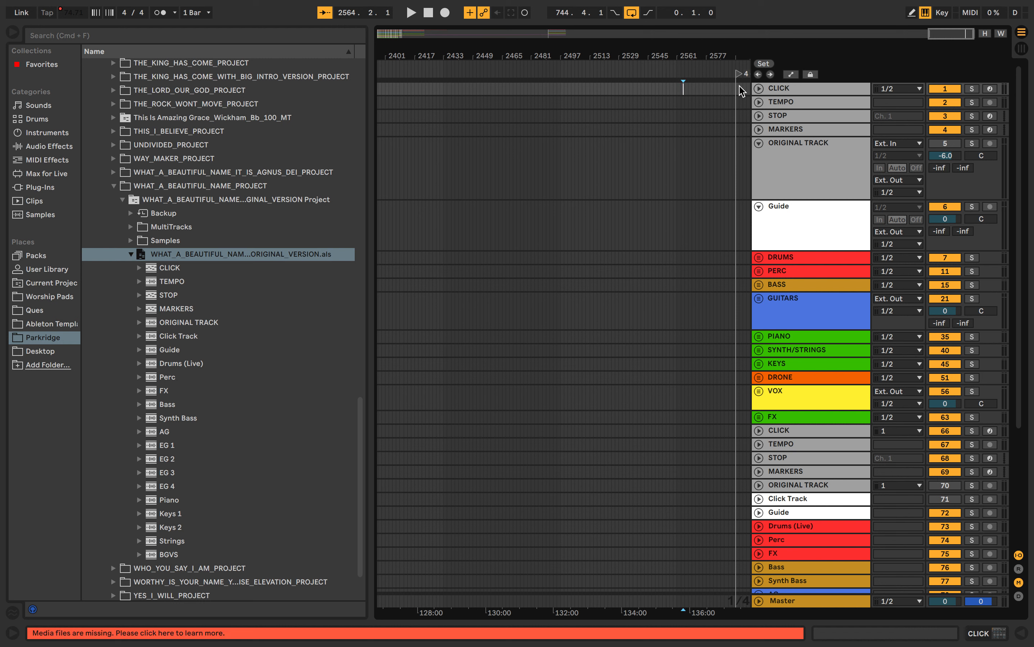
key("End")
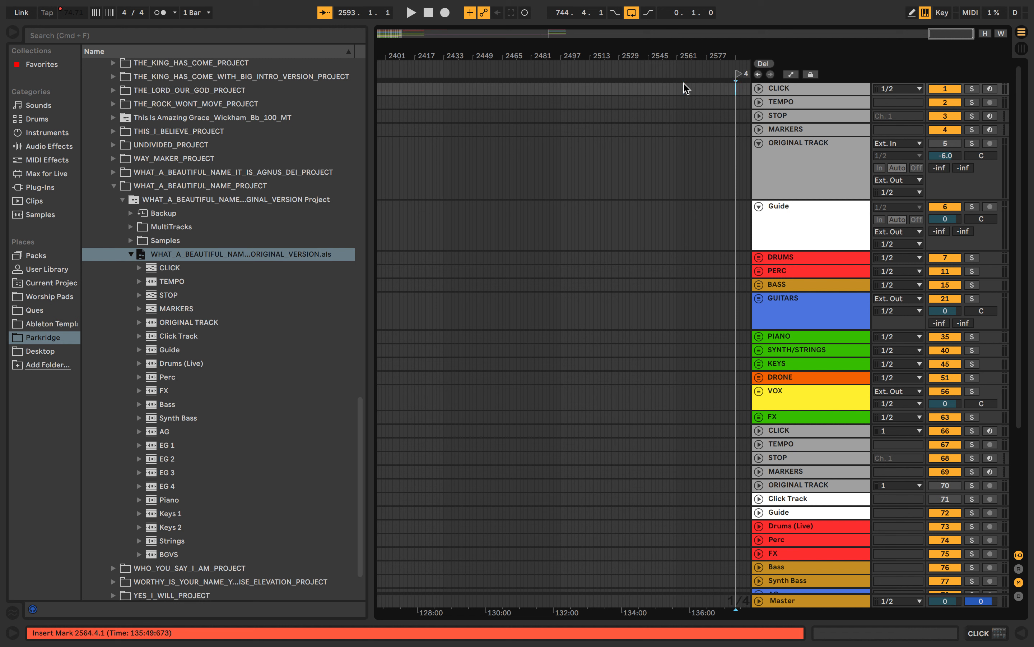
key("shift+End")
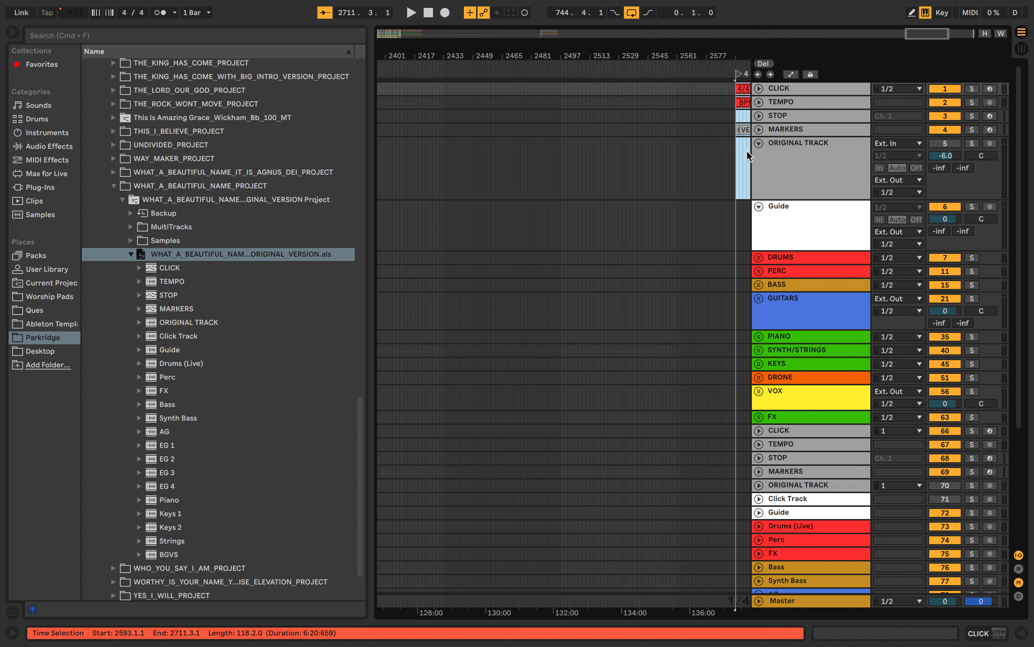
scroll(747, 149, "right", 10)
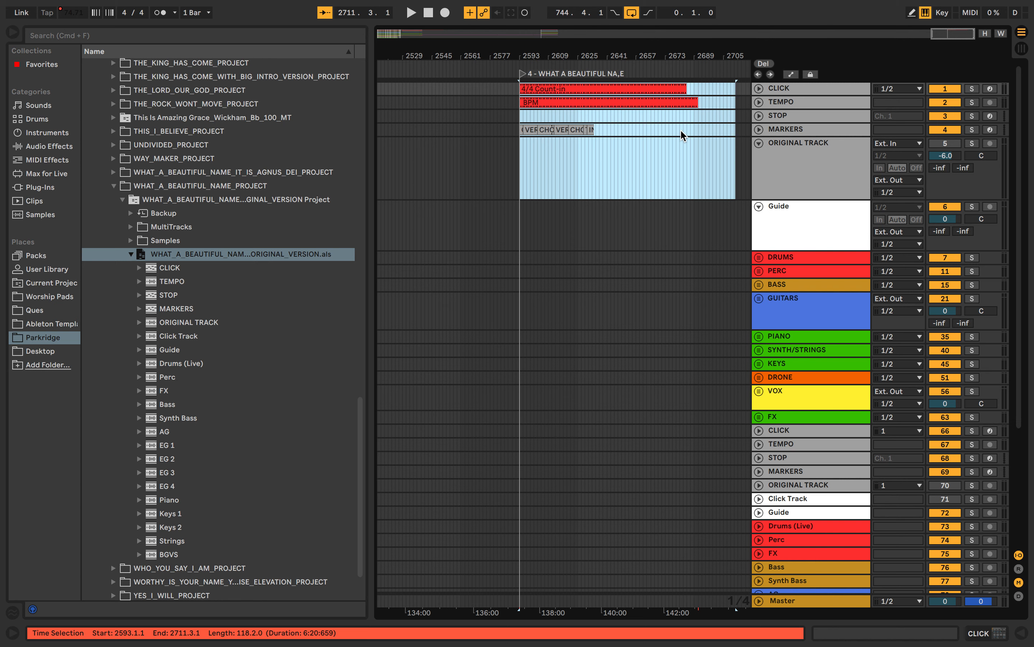
- Move all imported stem clips, from Click Track through BGVS, to the "4 - WHAT A BEAUTIFUL NA,E" locator on their own tracks
key("Home")
scroll(638, 337, "down", 5)
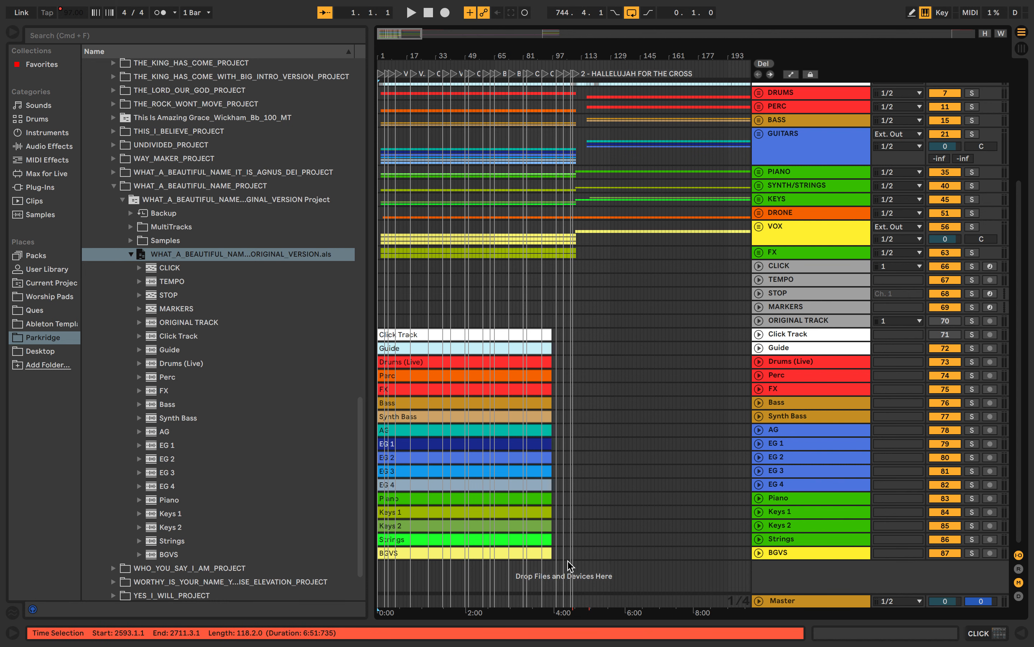
left_click_drag(593, 556, 324, 329)
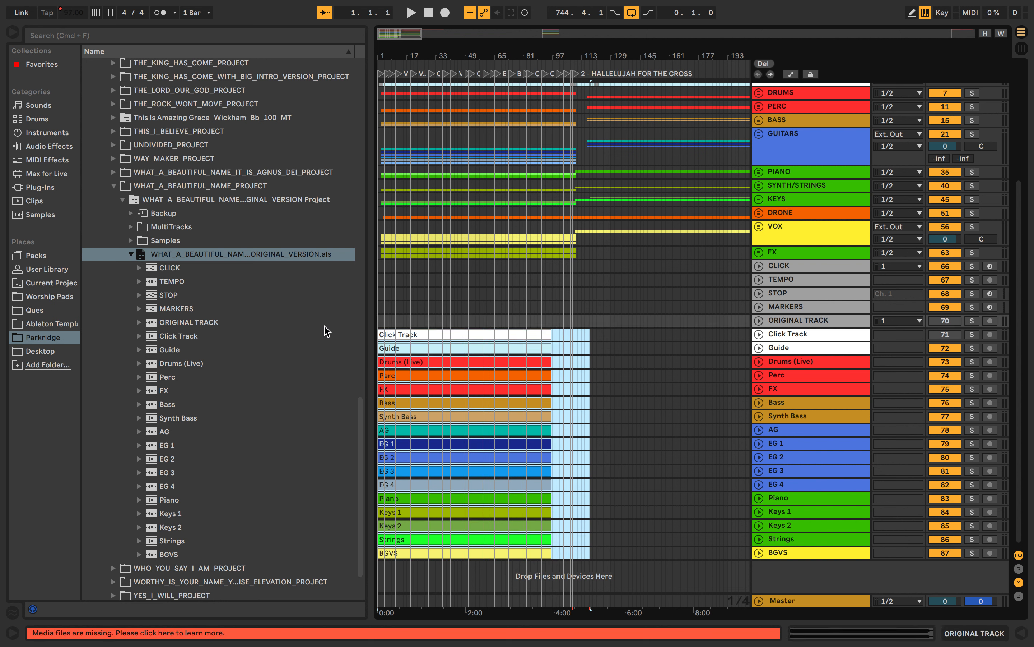
key("super+x")
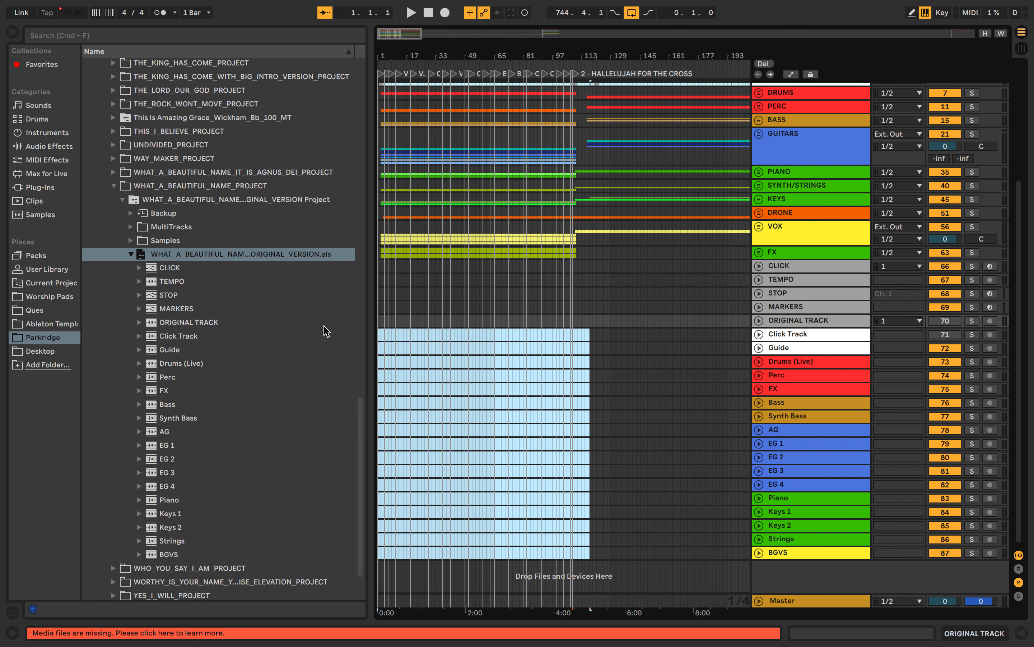
key("4")
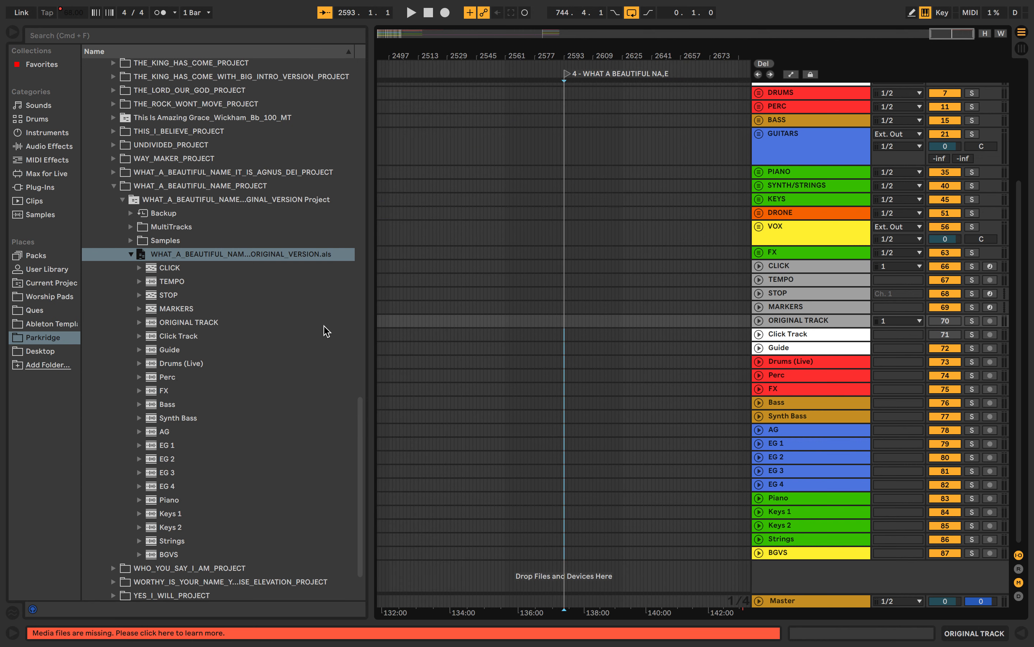
key("super+v")
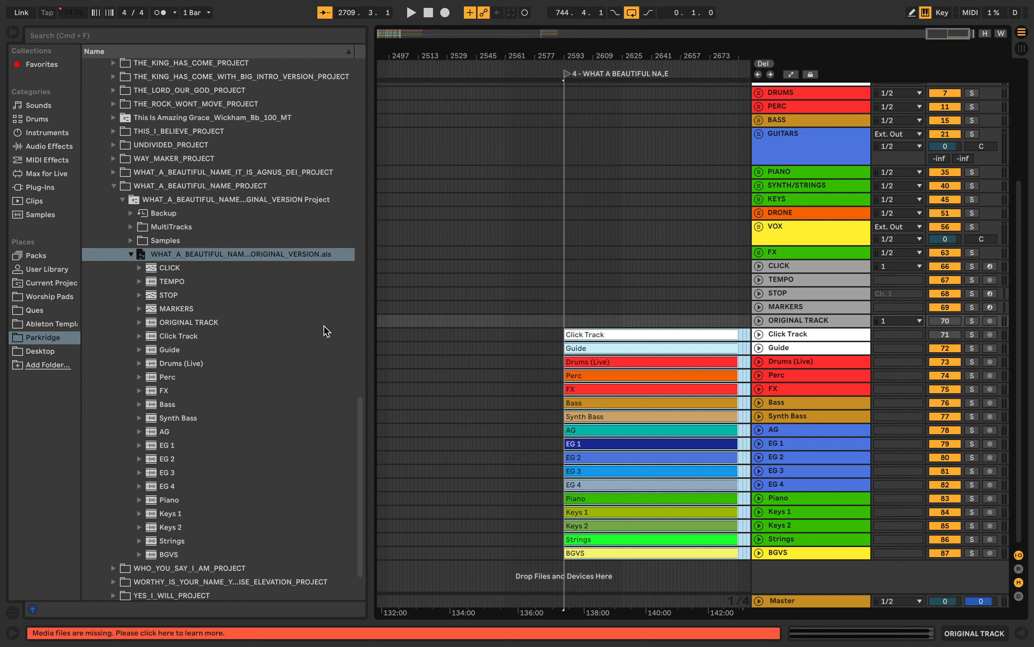
- Delete the emptied imported CLICK, TEMPO, STOP, MARKERS and ORIGINAL TRACK tracks, plus the imported Click Track
left_click(789, 268)
left_click(791, 281)
left_click(792, 294)
left_click(793, 307)
left_click(794, 321)
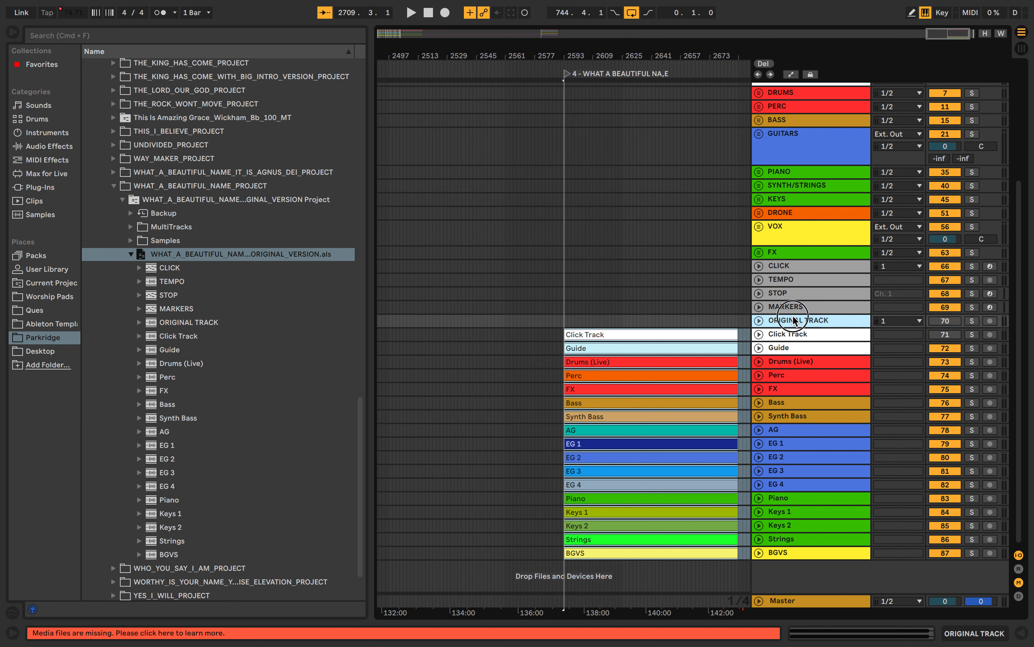
left_click(792, 268, "shift")
key("Delete")
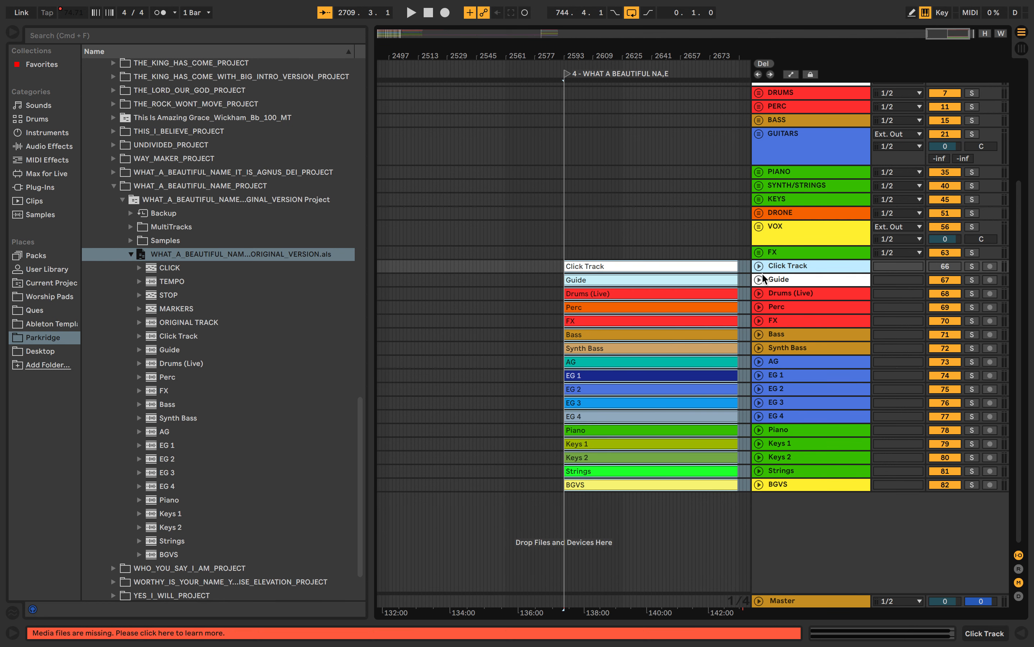
key("Delete")
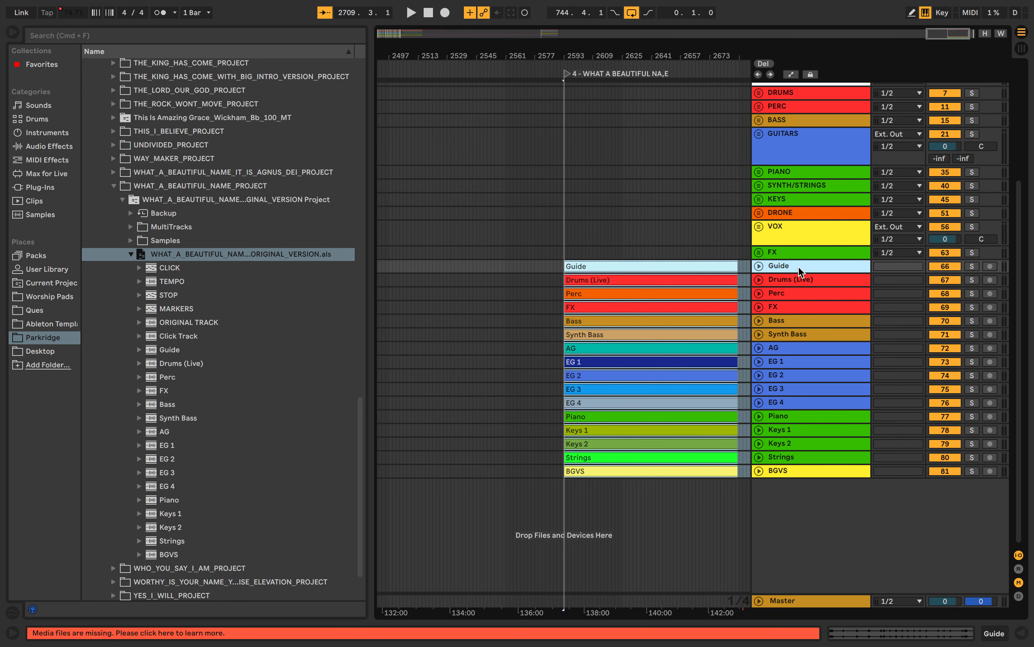
- Move the imported Guide clip onto the setlist's Guide track at locator 4 and delete the emptied imported Guide track
left_click(726, 265)
scroll(726, 266, "up", 5)
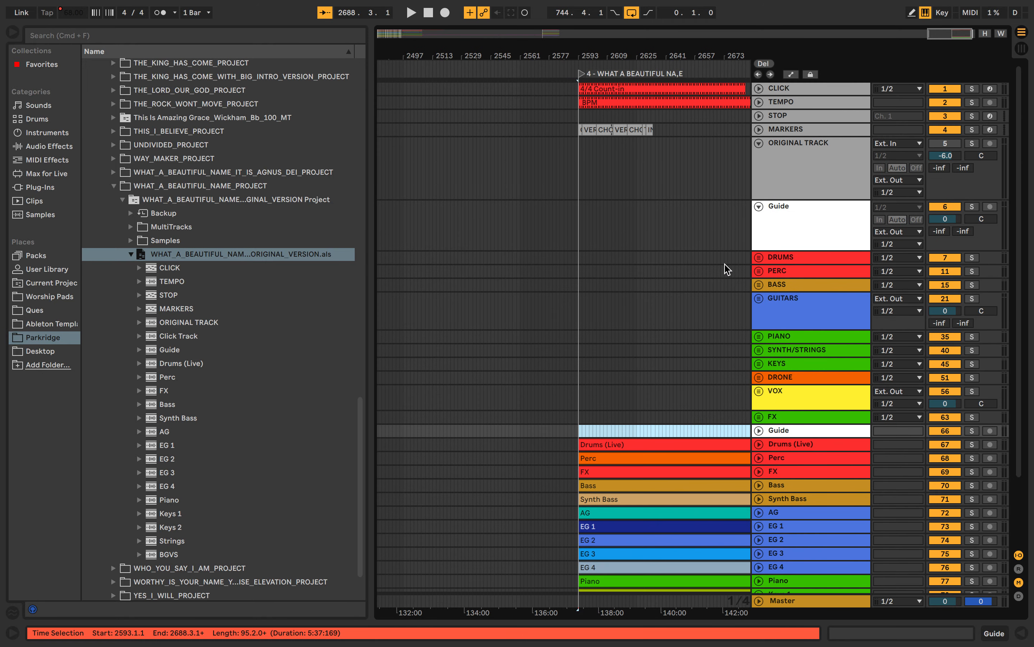
left_click(621, 220)
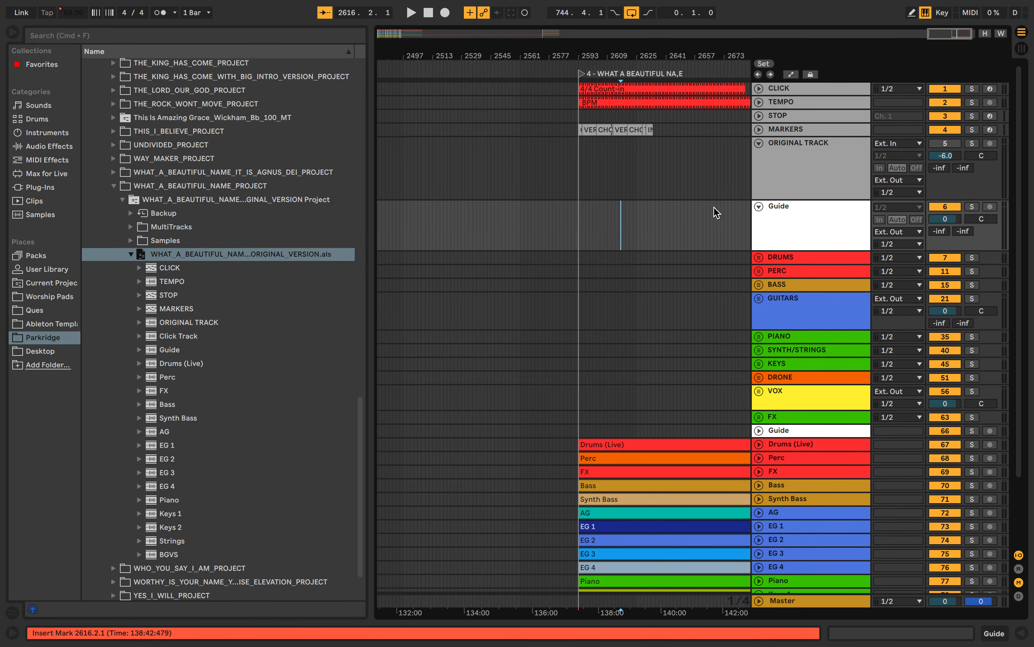
left_click(646, 216)
key("alt+Left")
key("super+v")
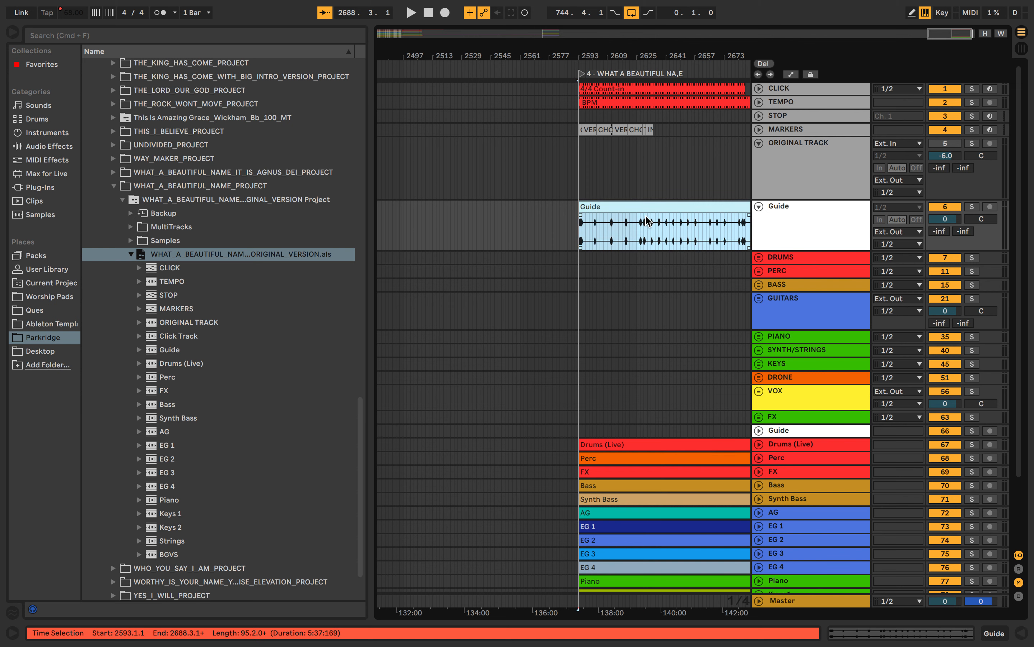
scroll(648, 220, "down", 5)
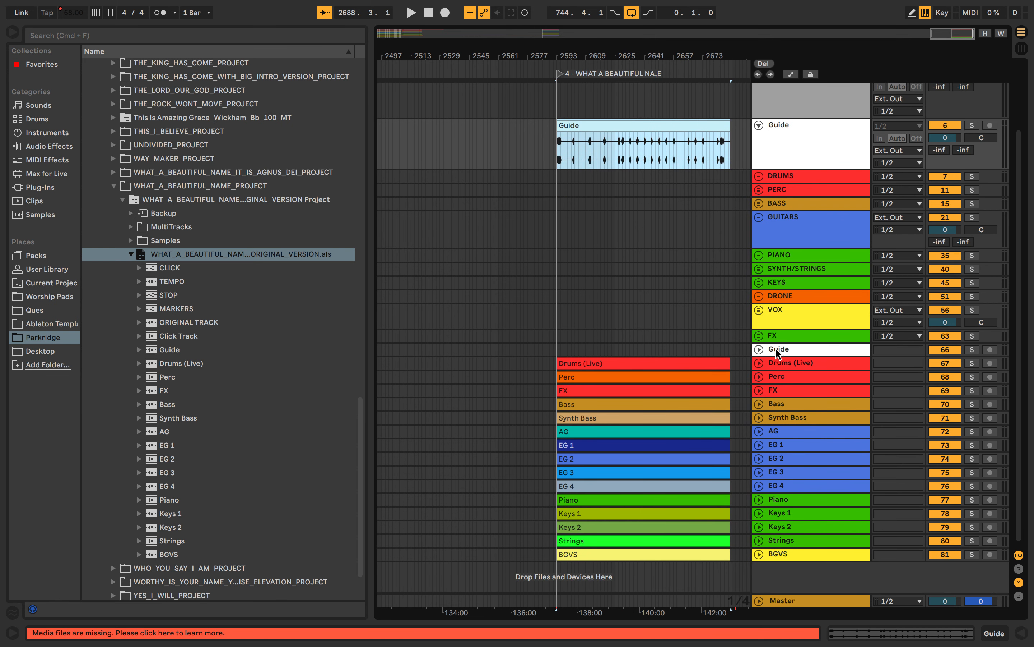
left_click(778, 352)
key("Delete")
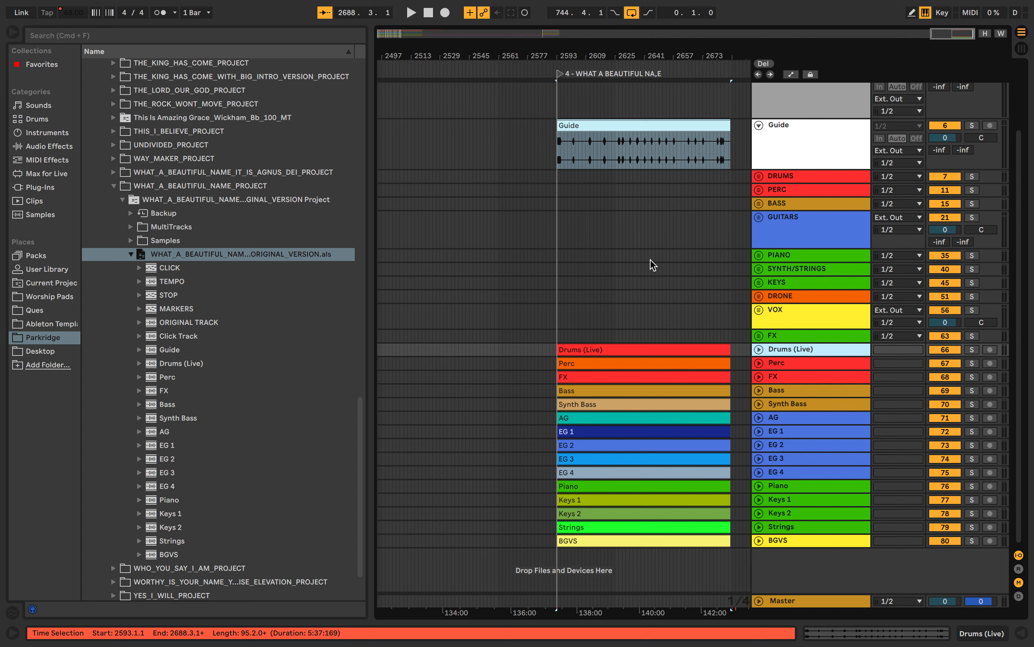
- Play the setlist briefly from the "4 - WHAT A BEAUTIFUL NA,E" locator to check the click and guide, and stop playback
scroll(652, 265, "up", 2)
scroll(653, 265, "up", 2)
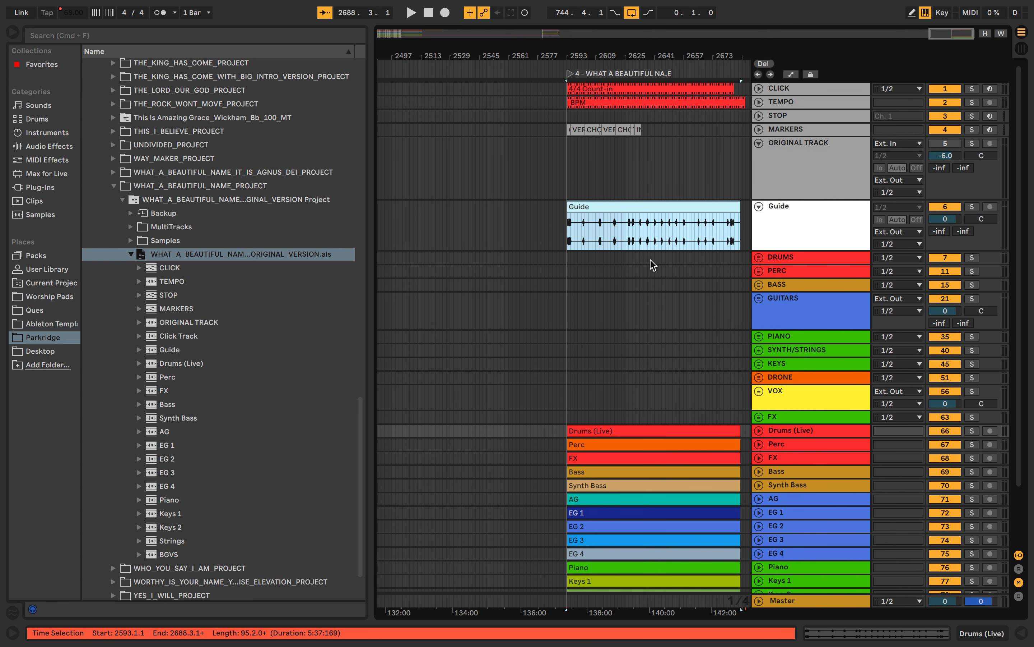
left_click(569, 308)
mouse_move(569, 225)
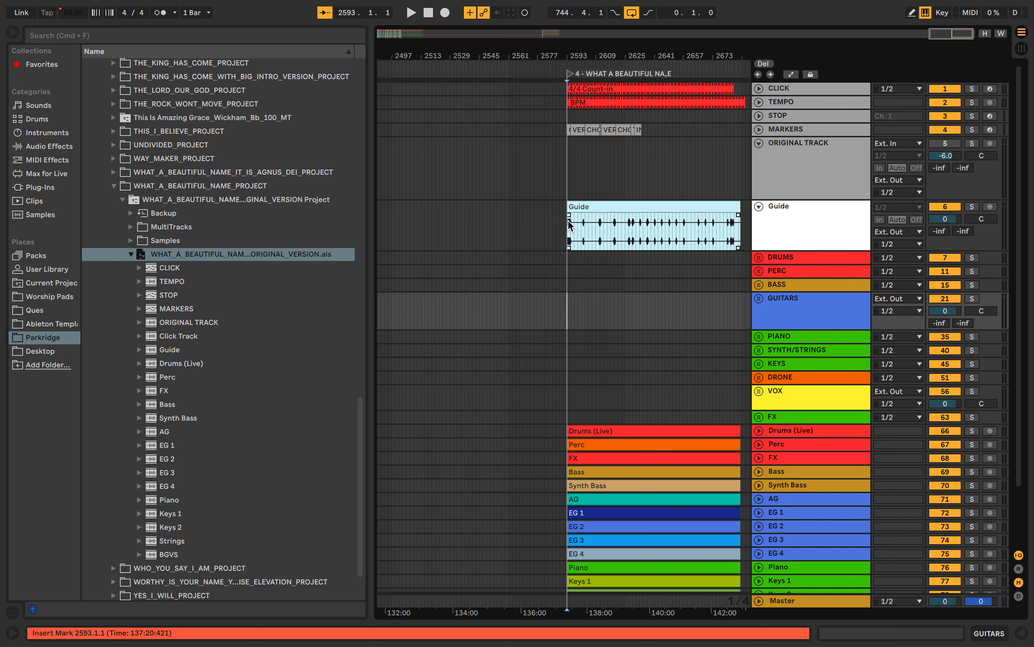
key("space")
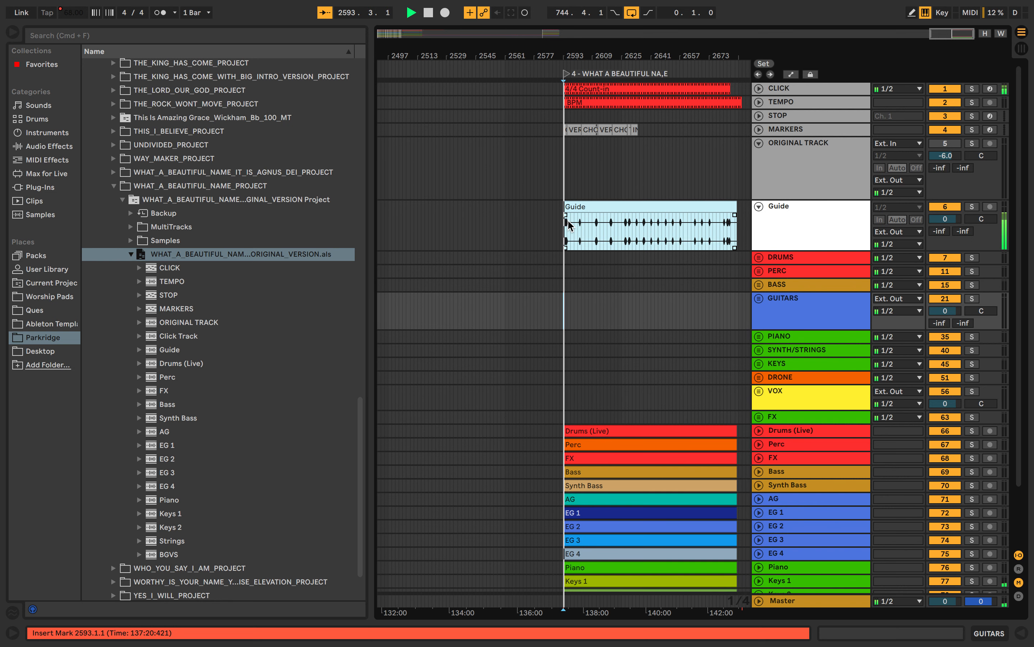
key("space")
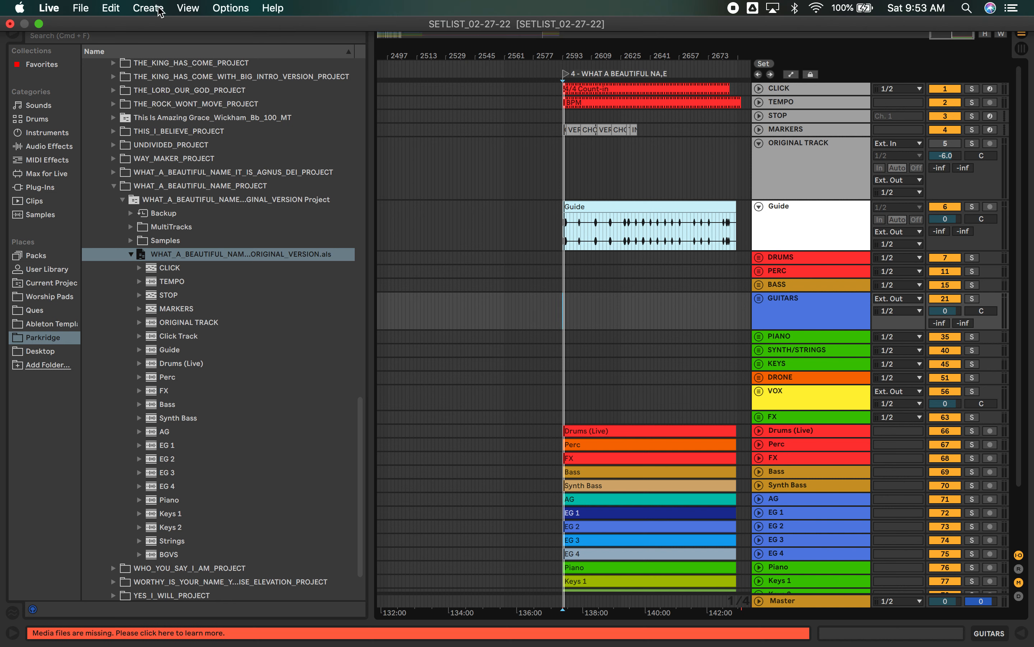
mouse_move(727, 1)
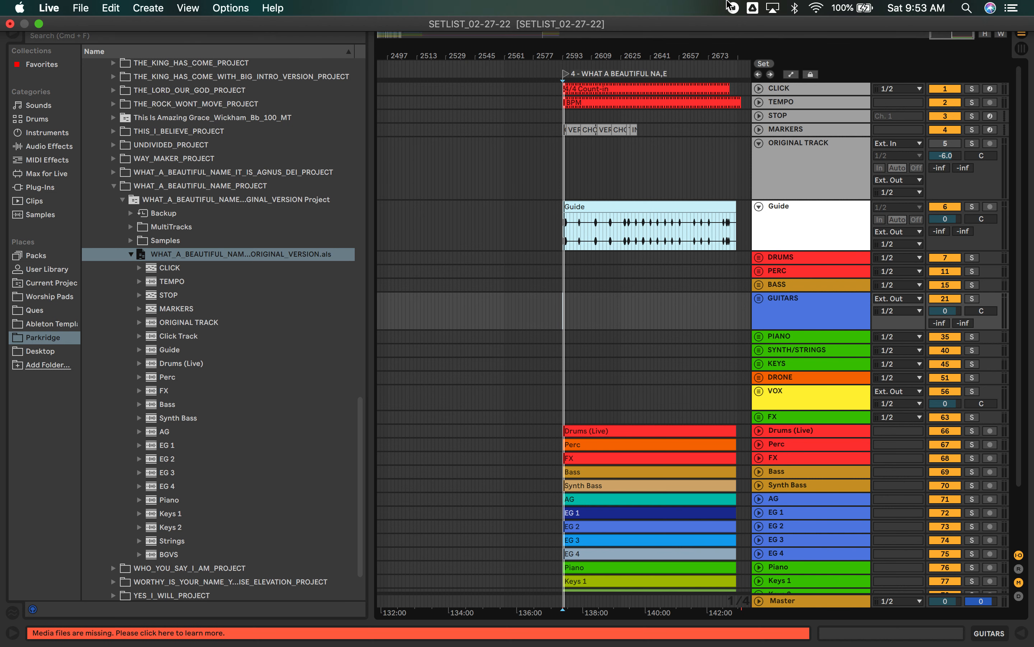